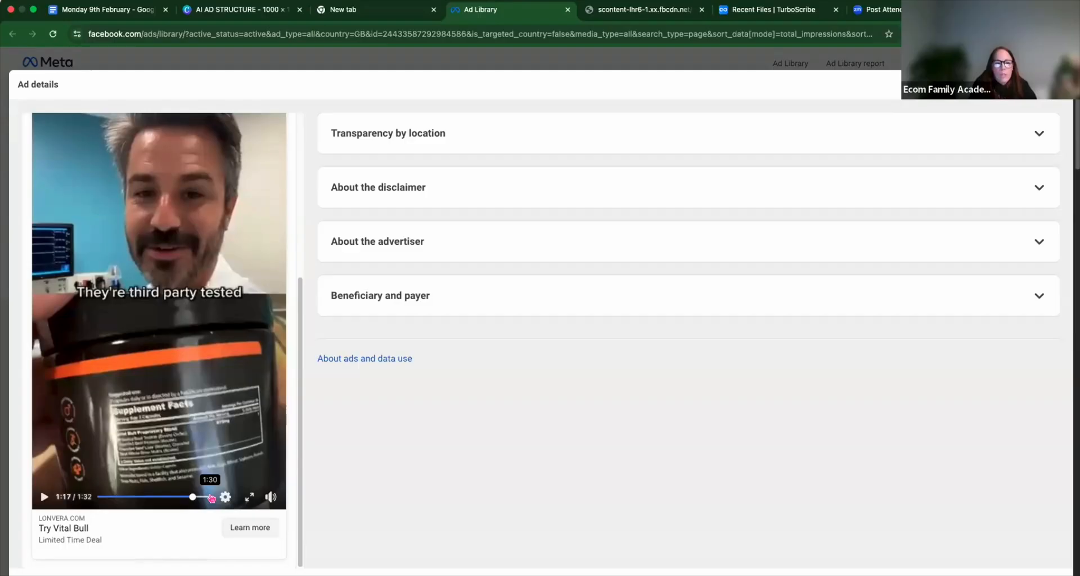
Step: Switch to QuickTime Player and play the MON CLASS.mov ad video, pausing it near the end
key(ctrl+Left)
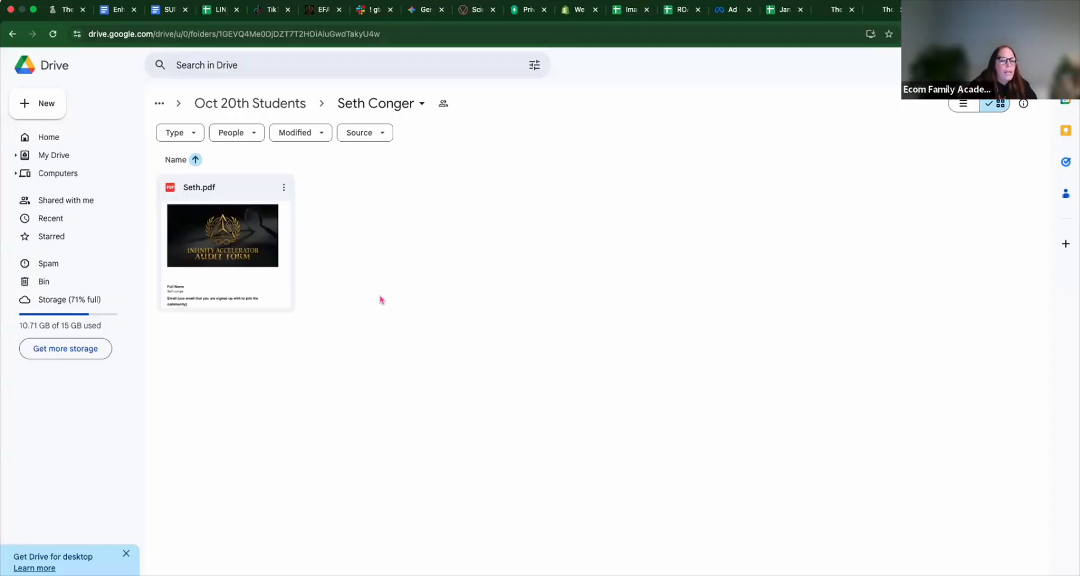
key(ctrl+Left)
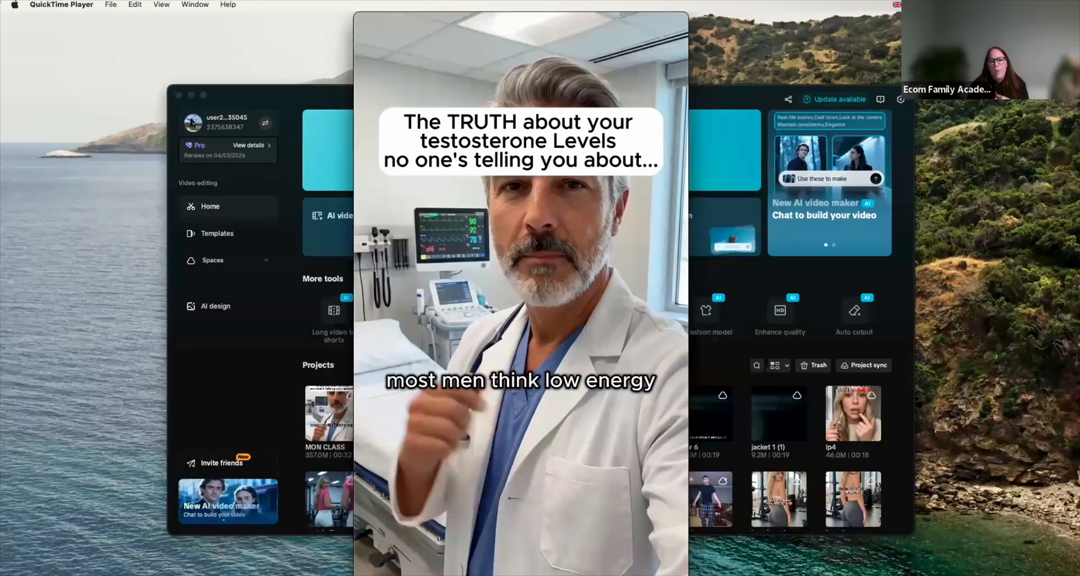
drag(650, 23, 598, 23)
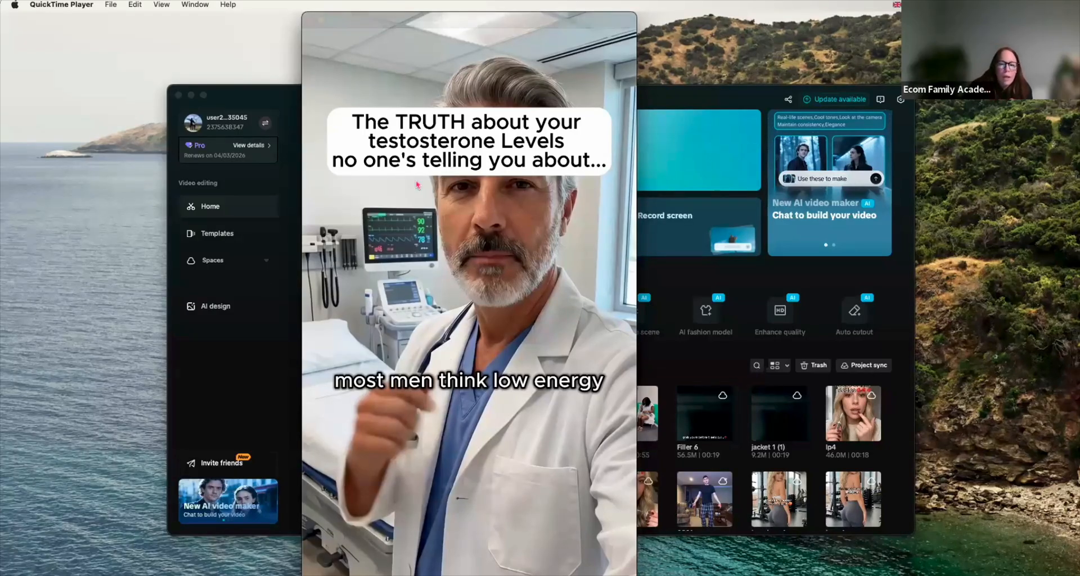
mouse_move(441, 487)
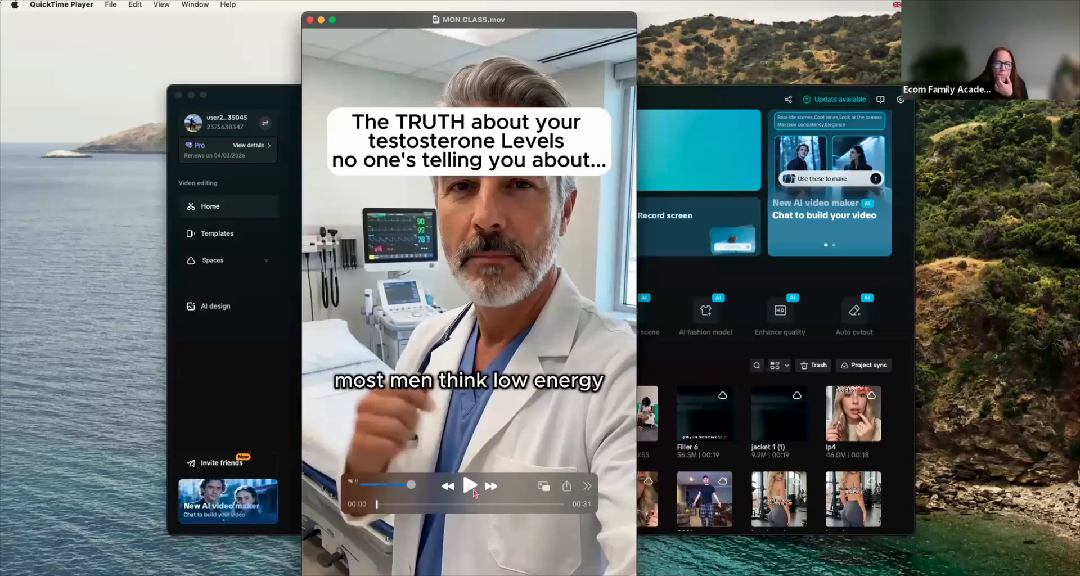
click(474, 490)
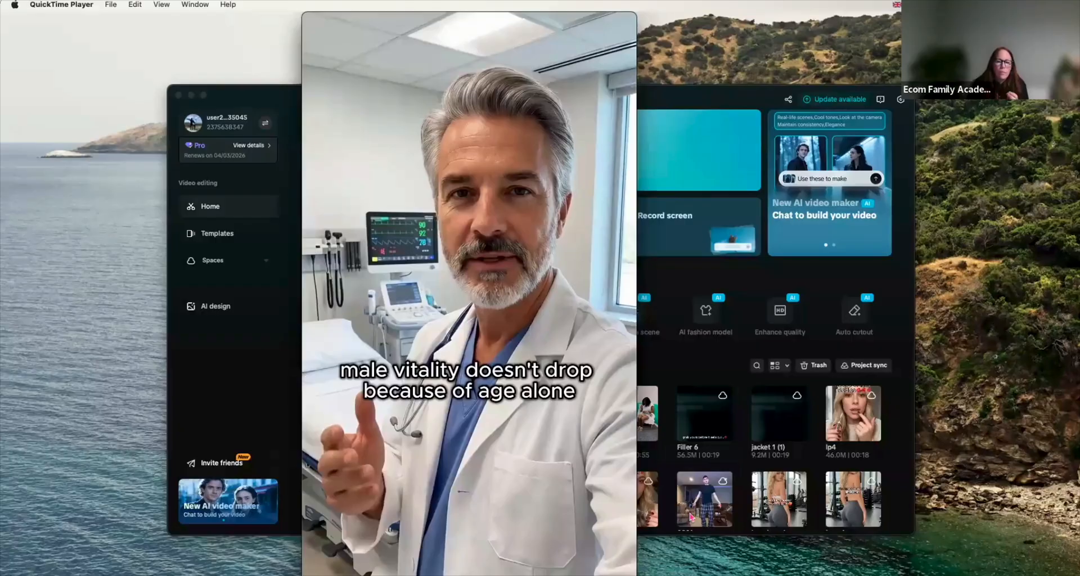
mouse_move(473, 488)
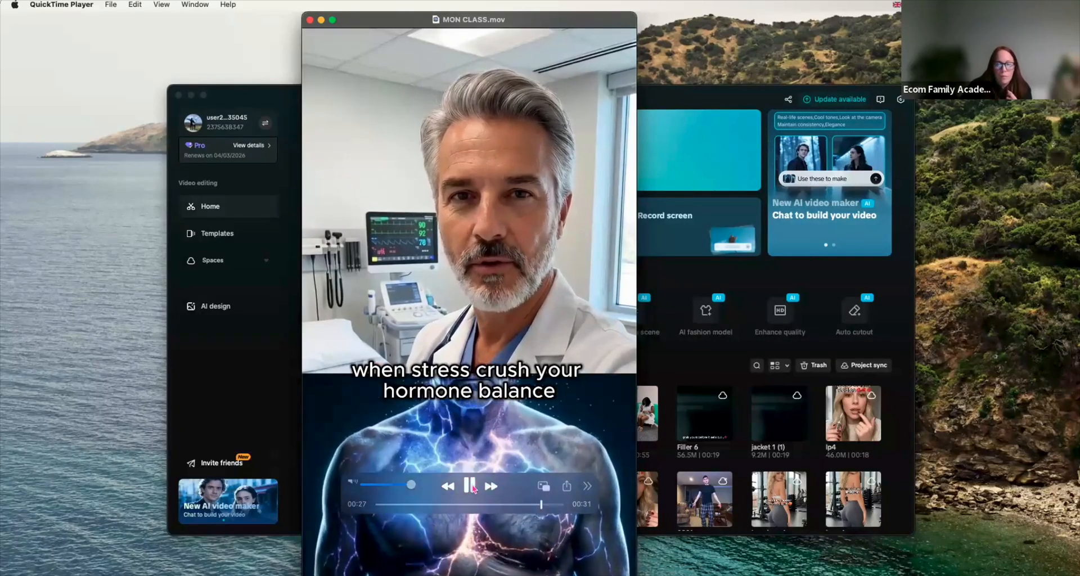
click(470, 486)
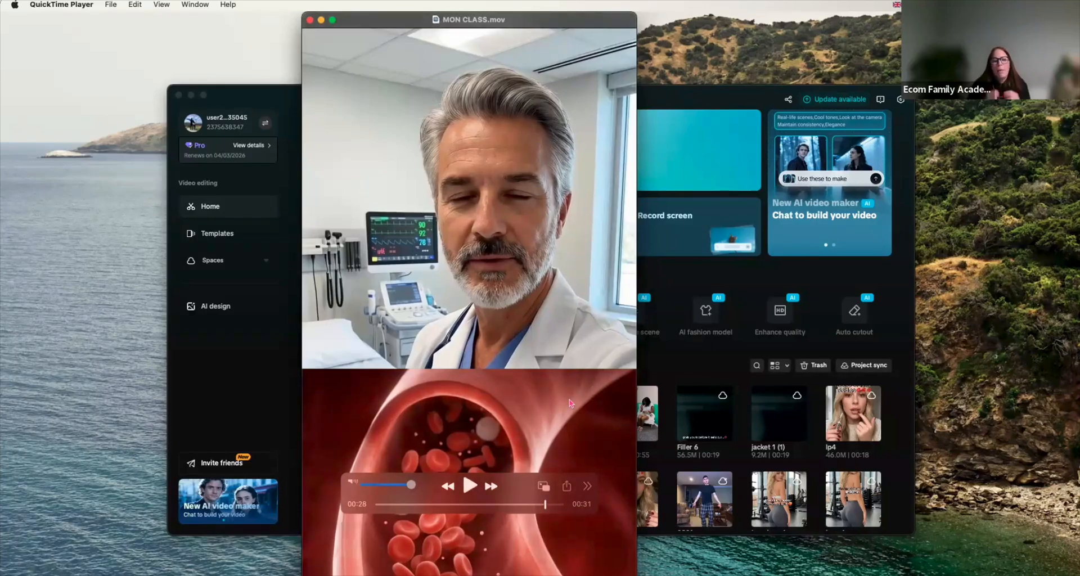
key(space)
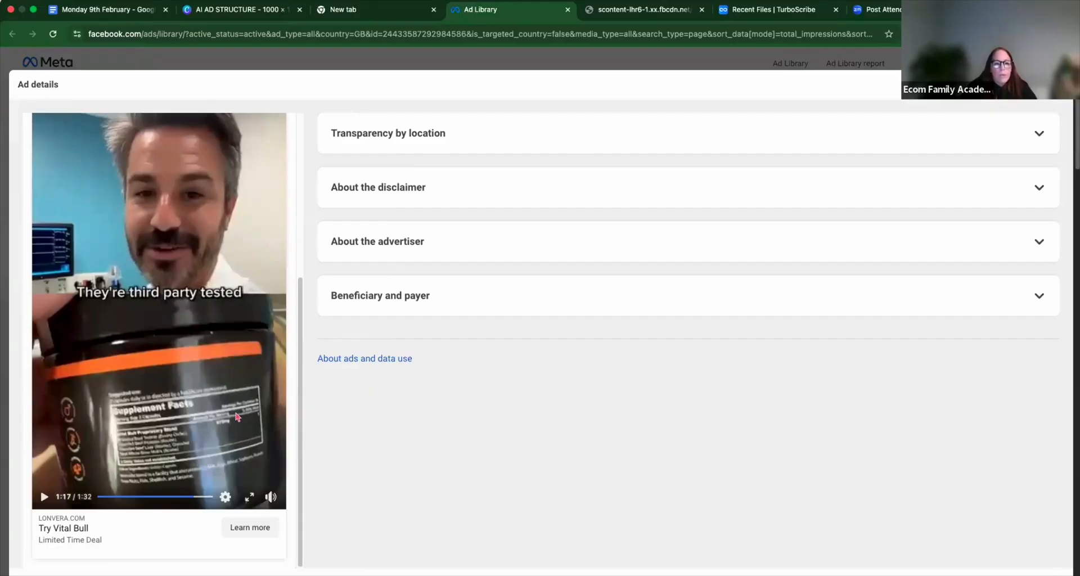
Step: Inspect the Lonvera ad's page with the developer tools and briefly play its video to capture the media request
scroll(234, 427, up, 5)
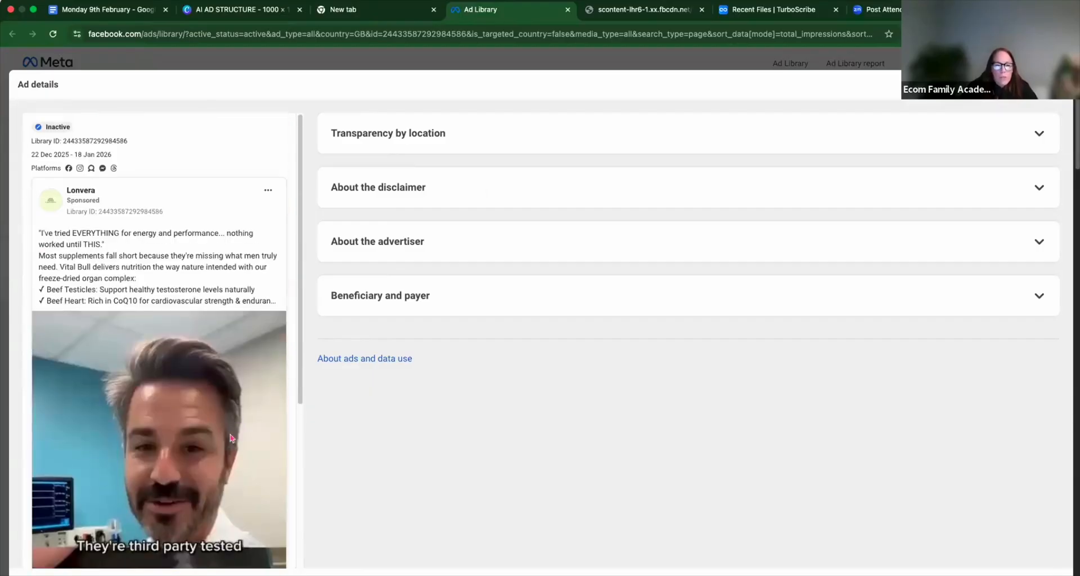
right_click(209, 194)
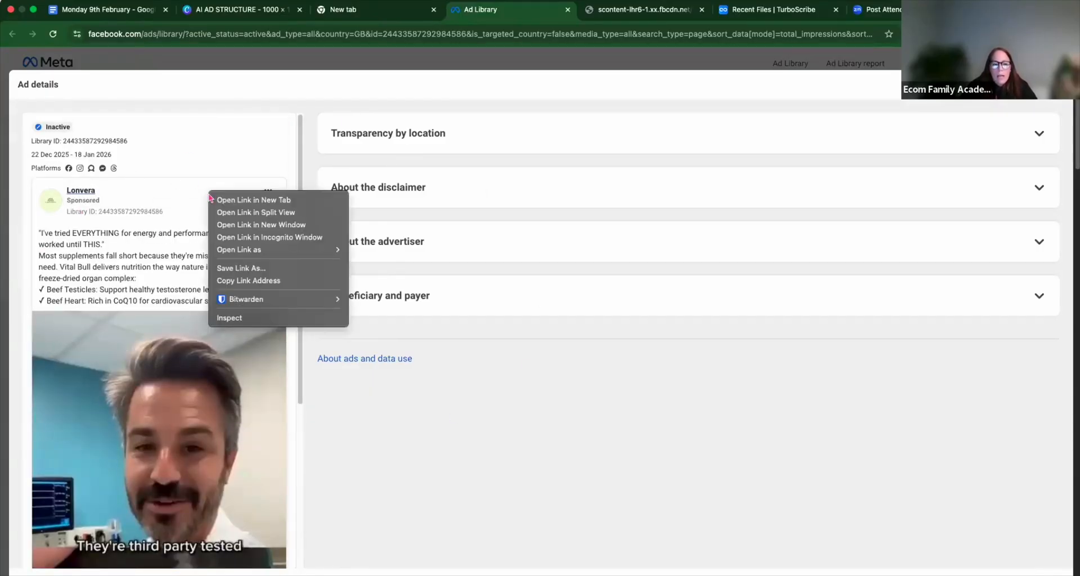
click(254, 323)
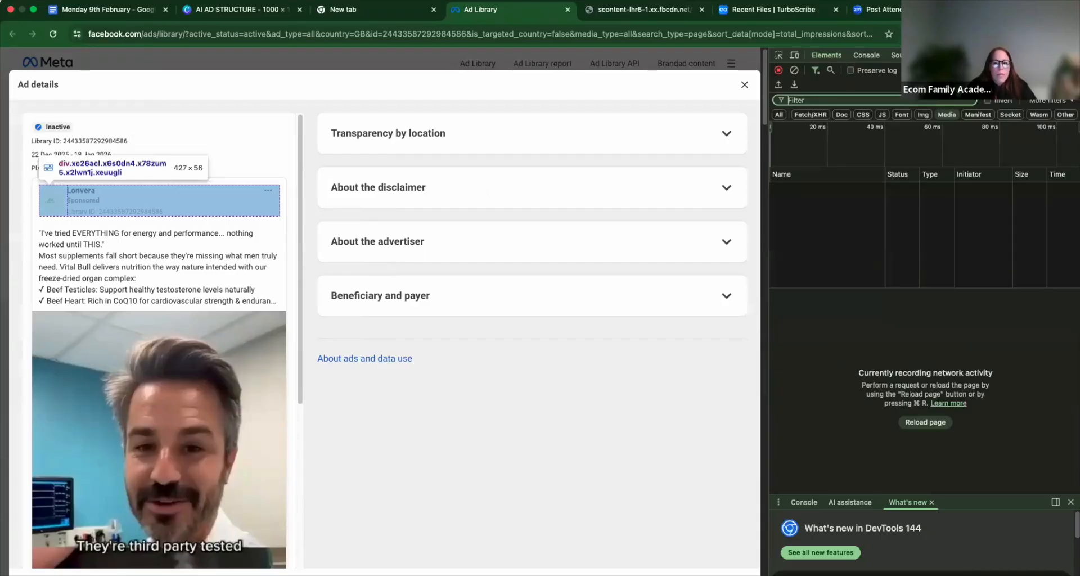
scroll(144, 407, down, 1)
scroll(144, 406, down, 5)
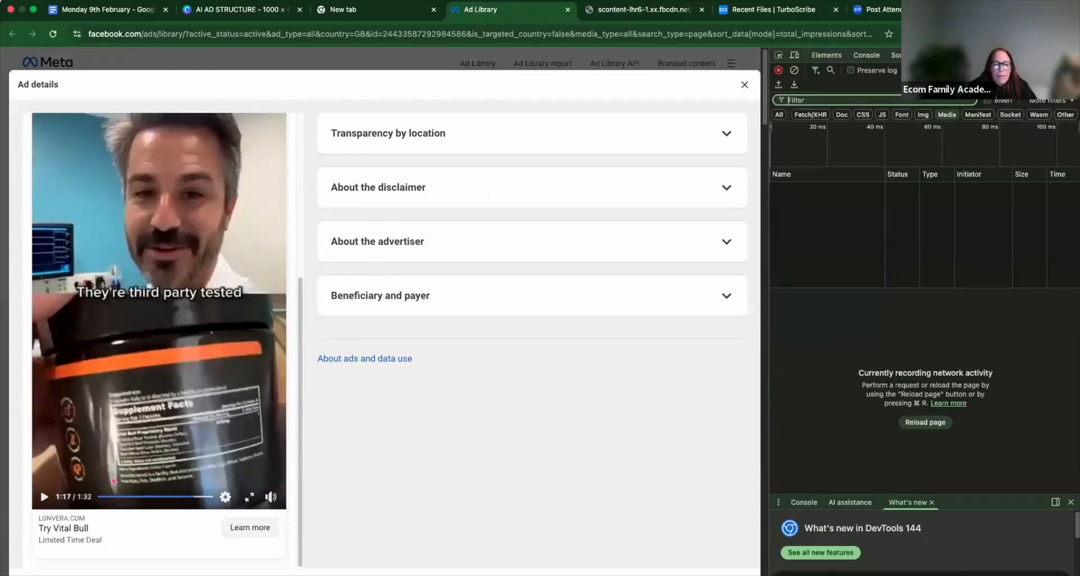
click(44, 497)
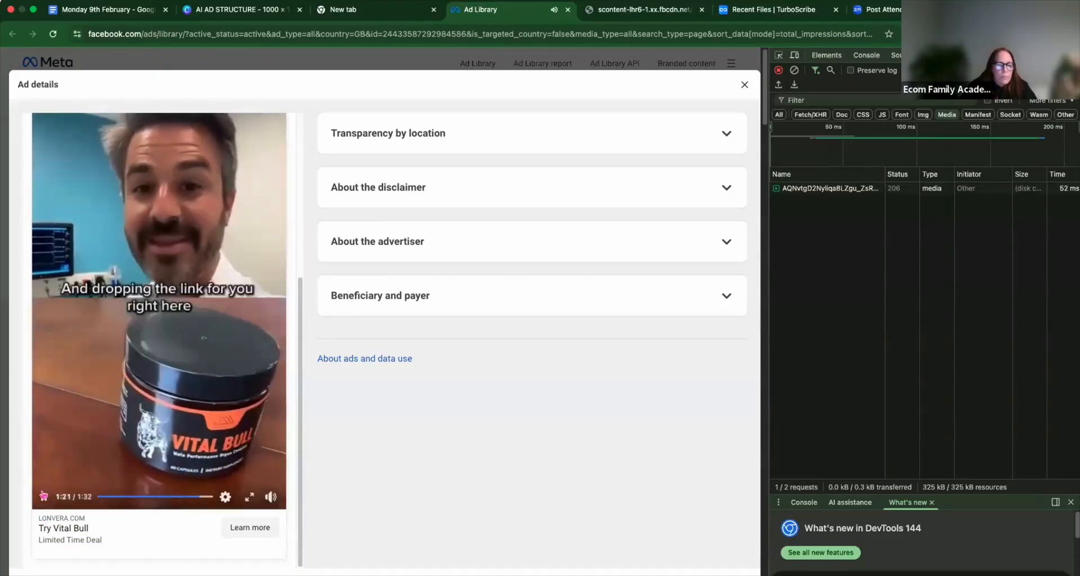
click(204, 287)
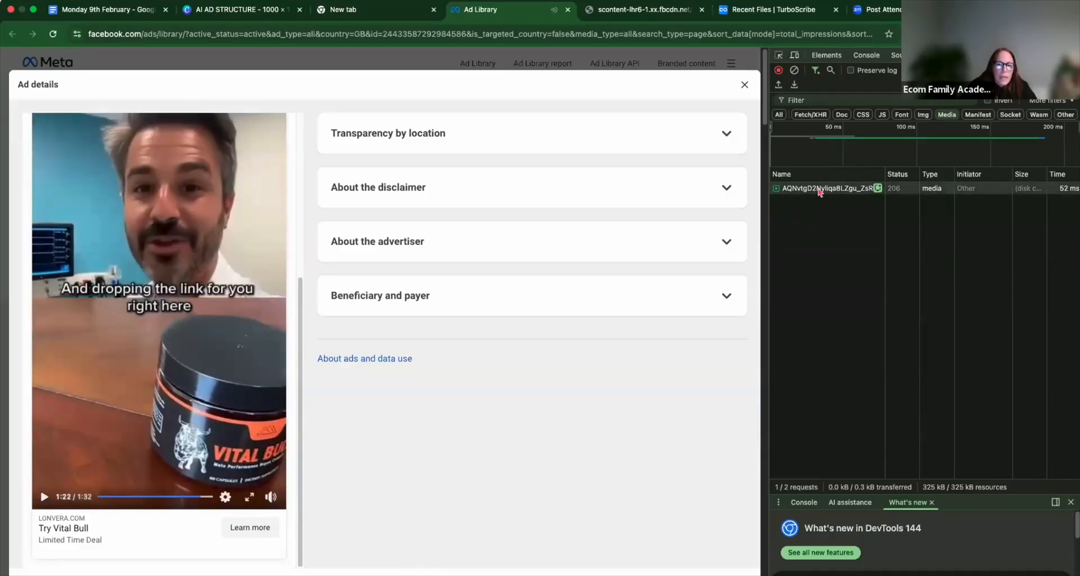
Step: Open the captured media request of the Lonvera ad as a standalone video in a new browser tab
click(818, 190)
right_click(819, 189)
click(855, 194)
click(591, 352)
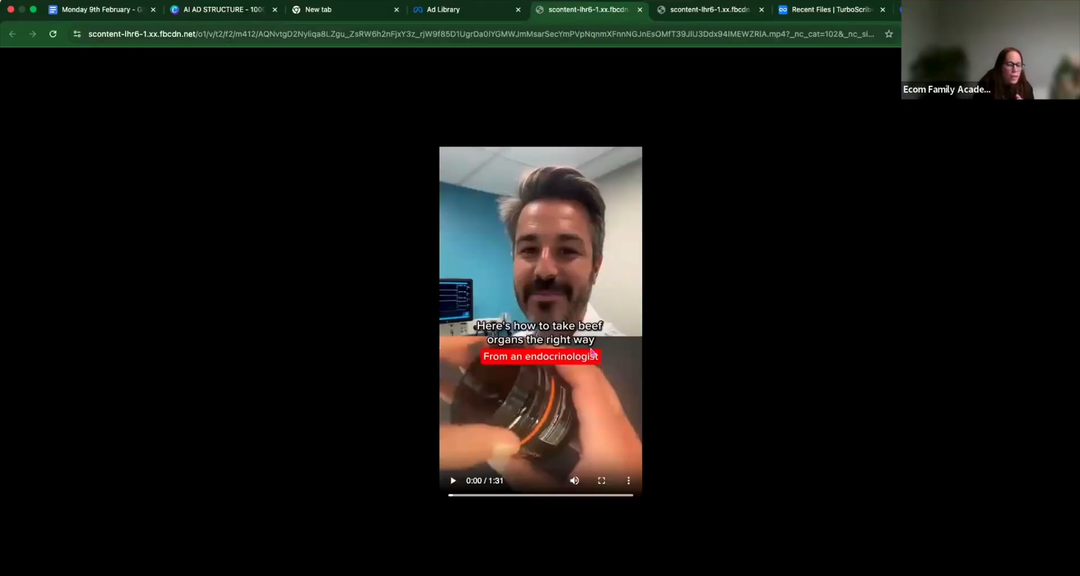
Step: Review the Lonvera ad's details, its standalone video and the MON CLASS video in QuickTime Player, returning to the ad's details
click(432, 12)
scroll(206, 282, up, 3)
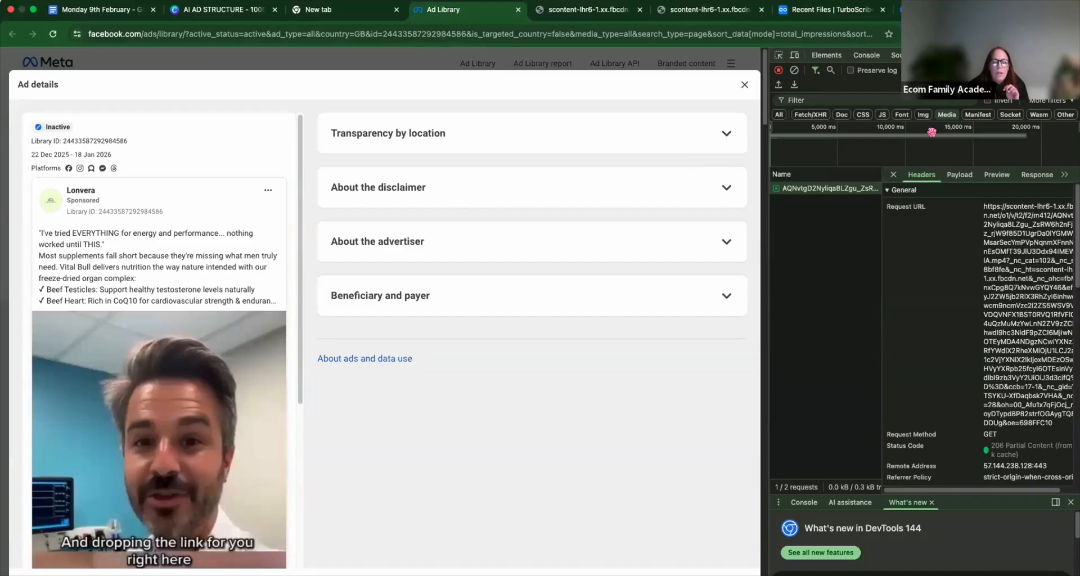
scroll(152, 365, down, 1)
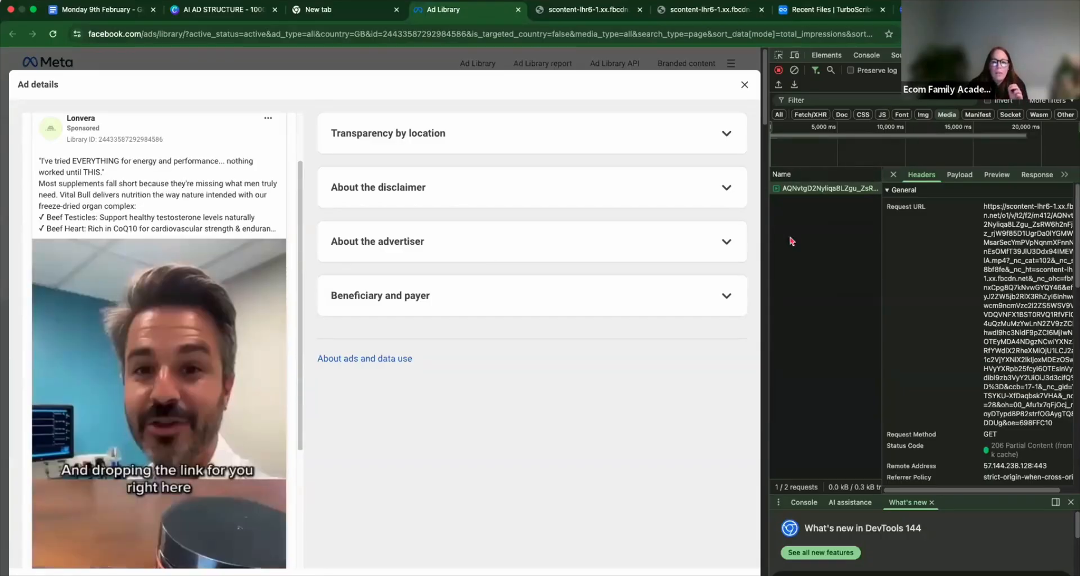
click(577, 13)
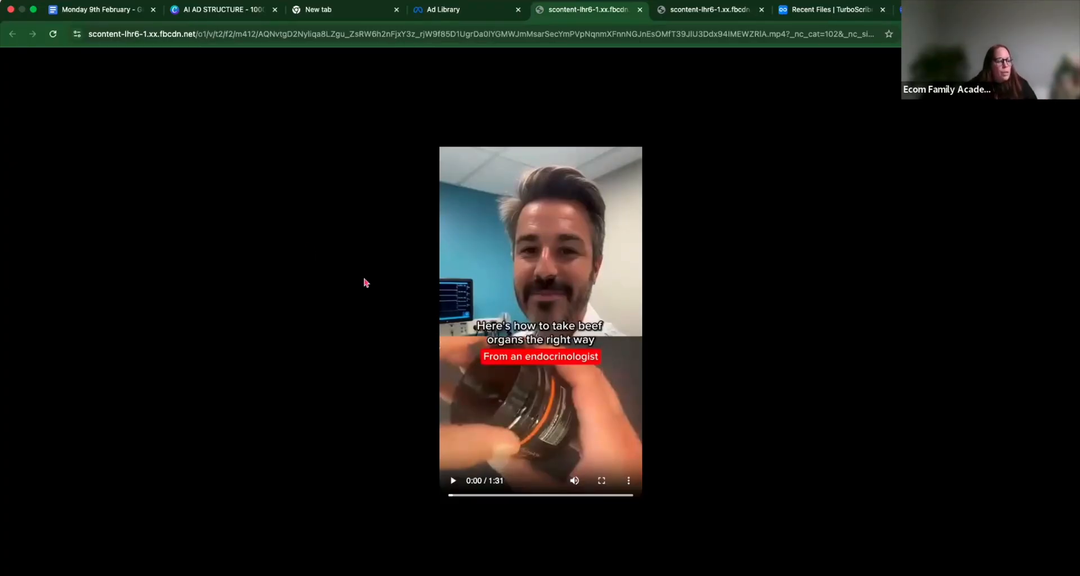
key(ctrl+Left)
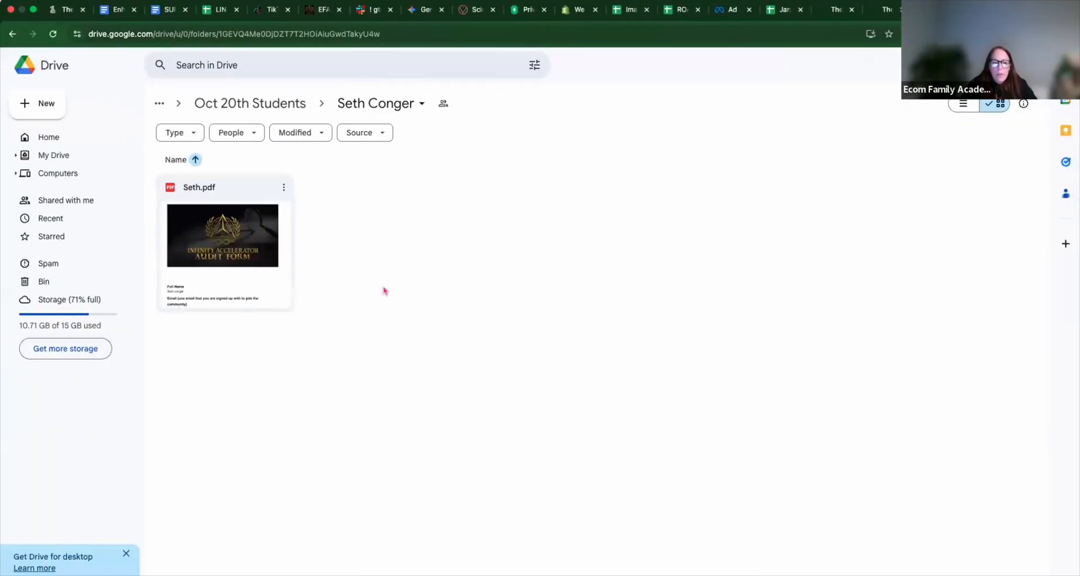
key(ctrl+Left)
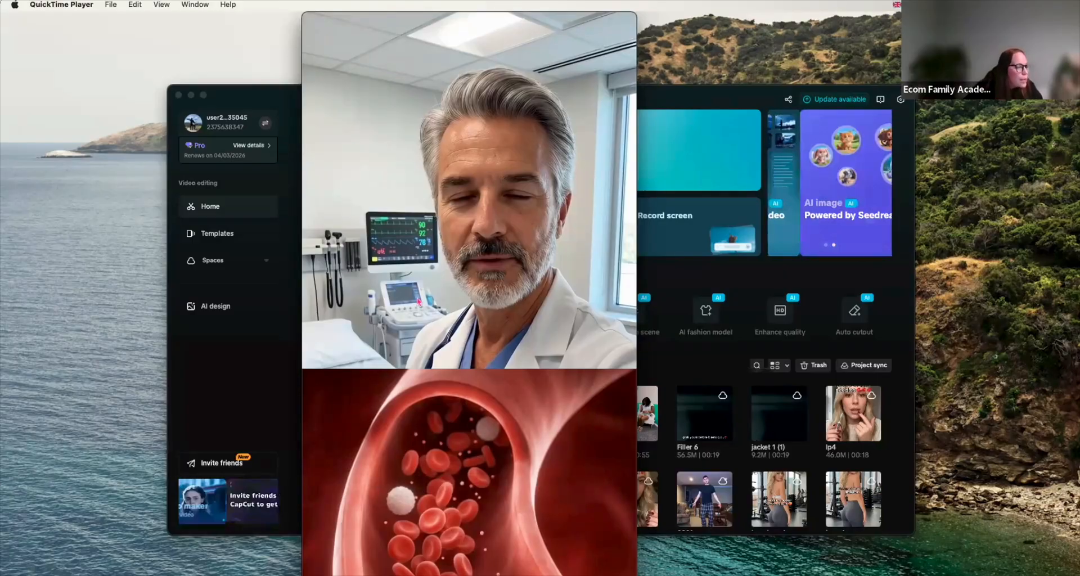
key(ctrl+Right)
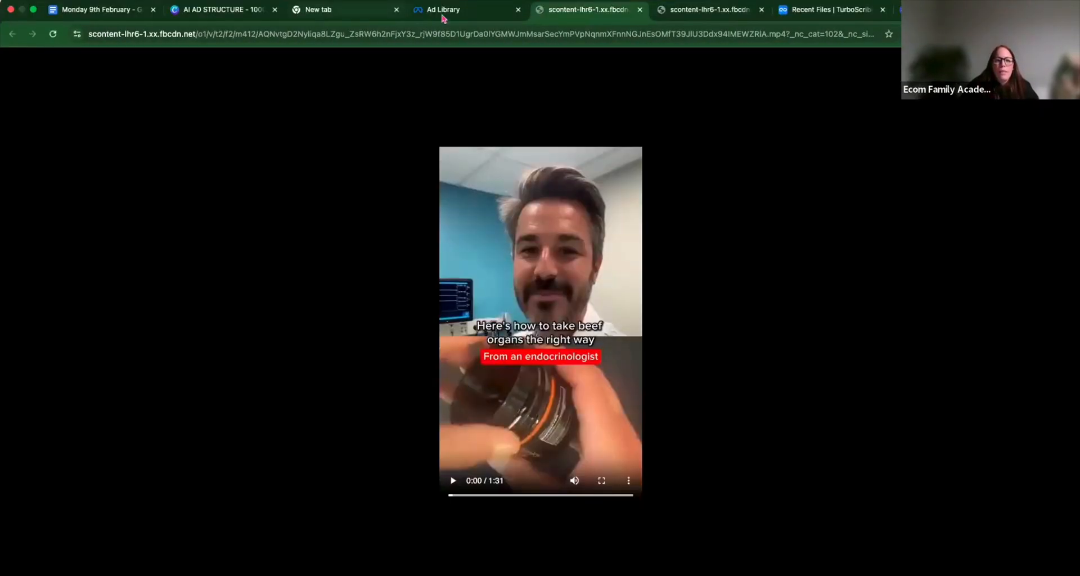
click(442, 14)
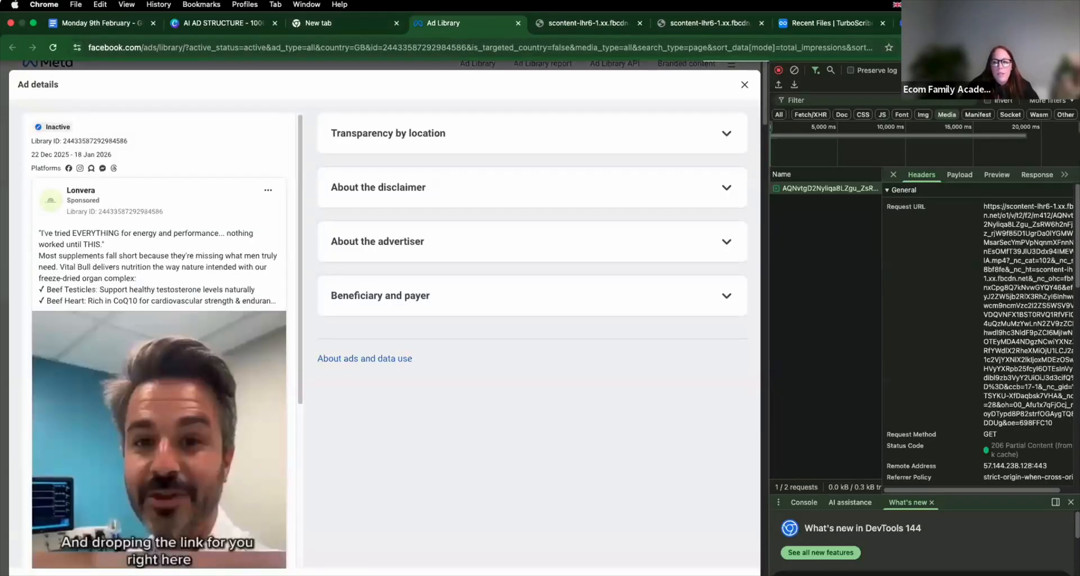
Step: Search Google for the ads library in a new browser tab and open Facebook's Ad Library from the results
click(1027, 23)
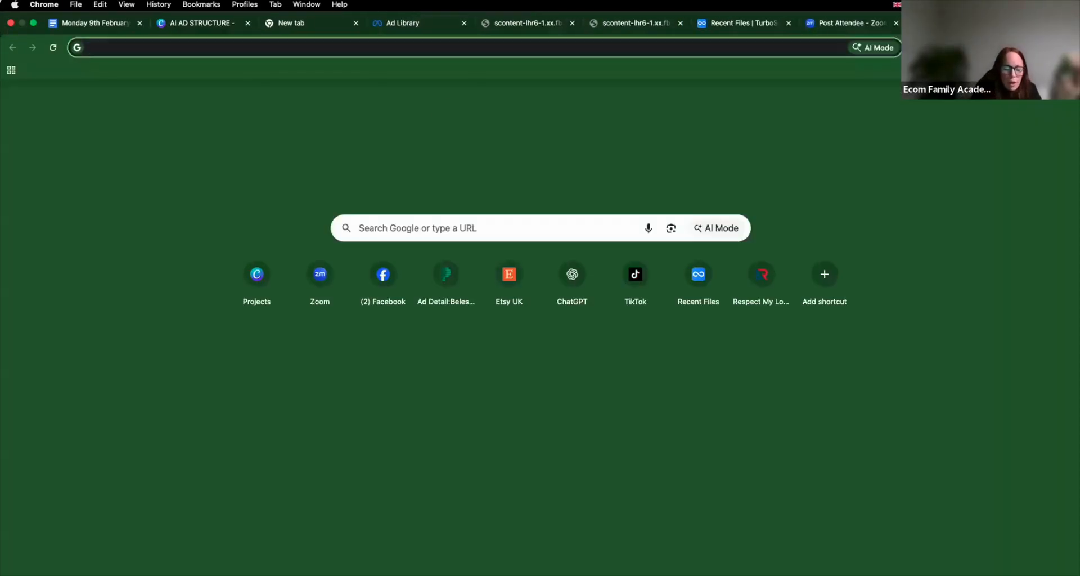
text(ads)
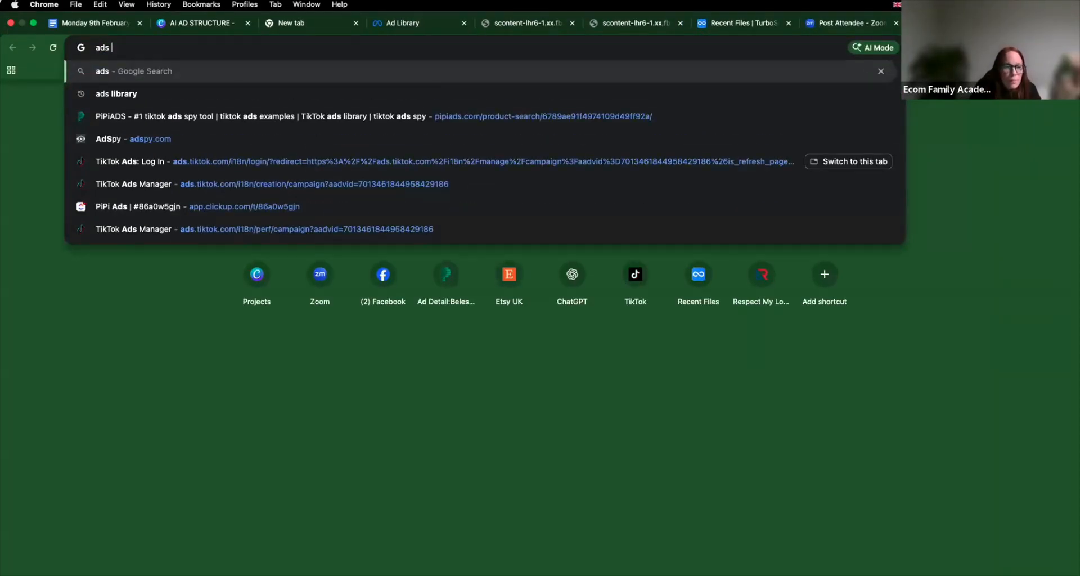
text( libra)
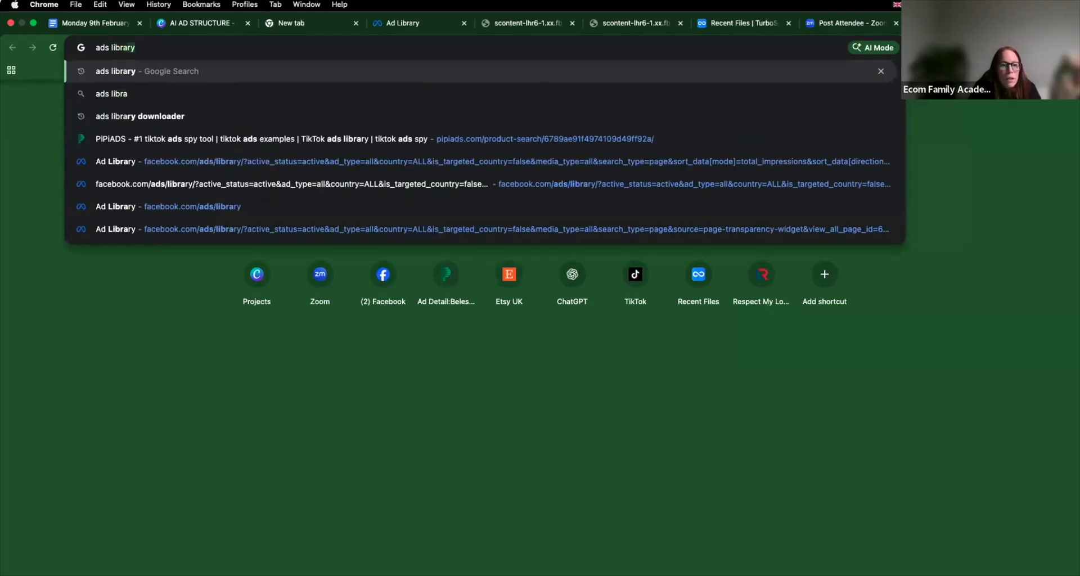
text(y)
key(Return)
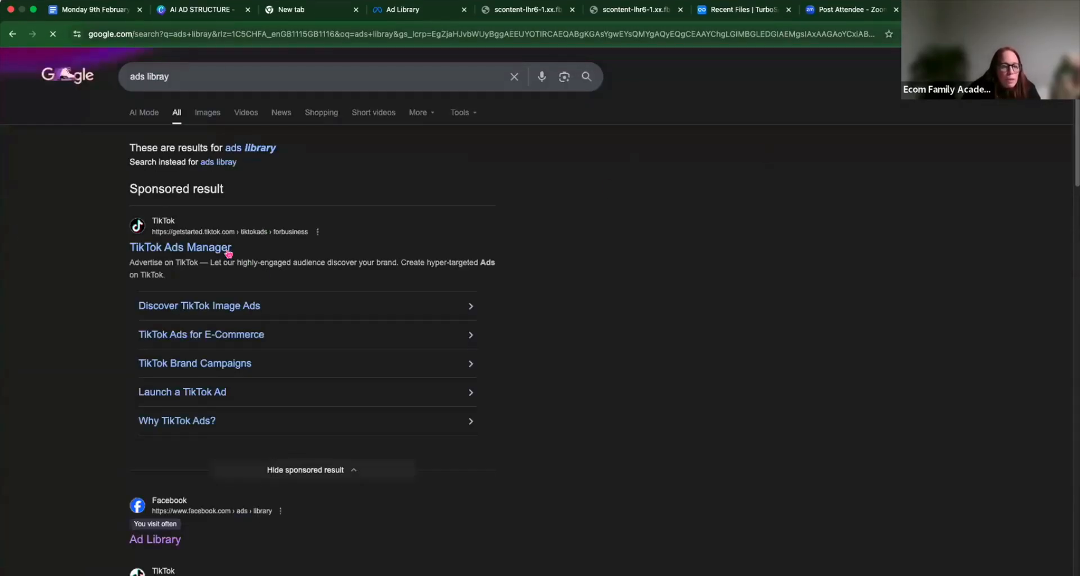
scroll(229, 254, down, 1)
click(154, 514)
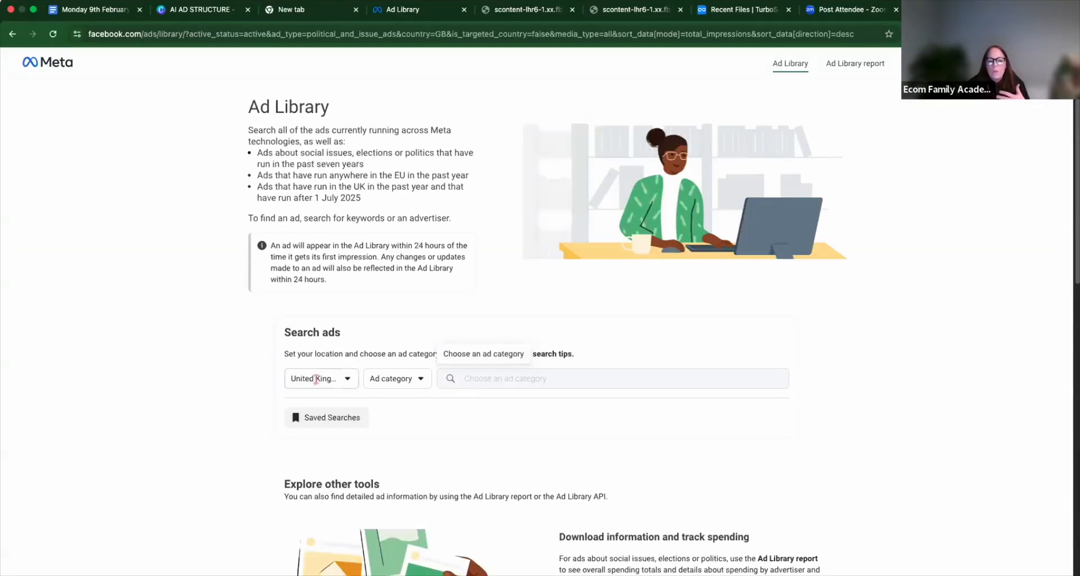
Step: Set the Ad Library search to the United States and the ad category to All ads
click(314, 379)
click(367, 431)
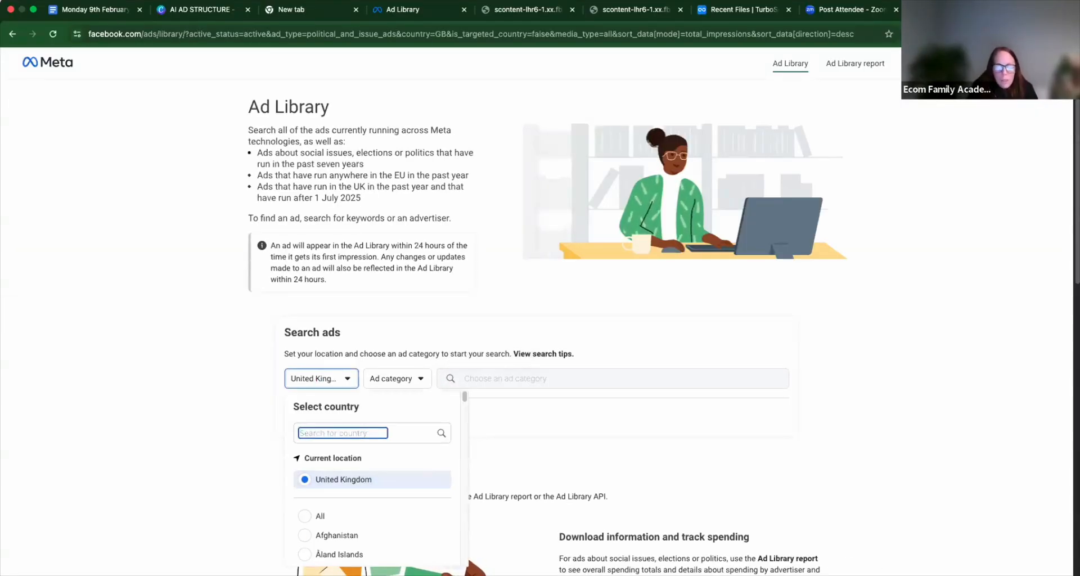
text(united)
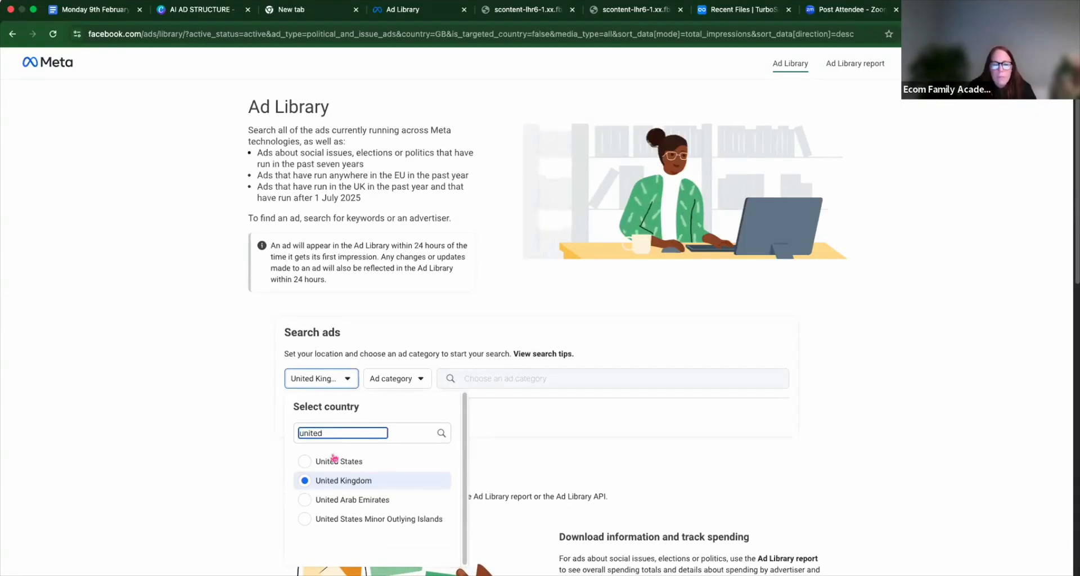
key(Return)
click(419, 379)
click(415, 429)
Step: Search the Ad Library for the recent keyword medspa and open the details of the Precision Med Spa and Wellness "Skinny Shot" ad
click(563, 379)
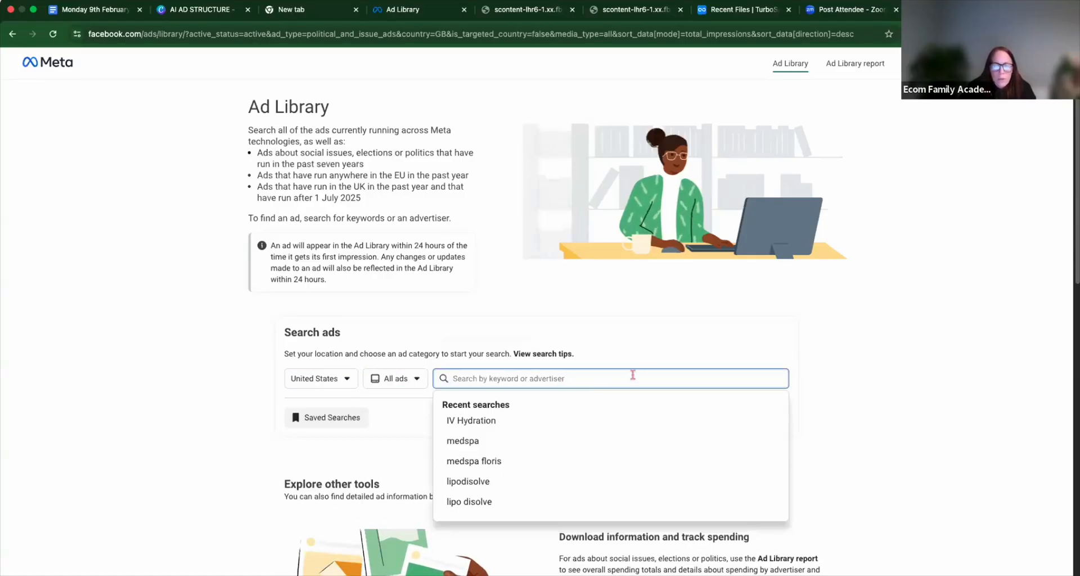
click(562, 441)
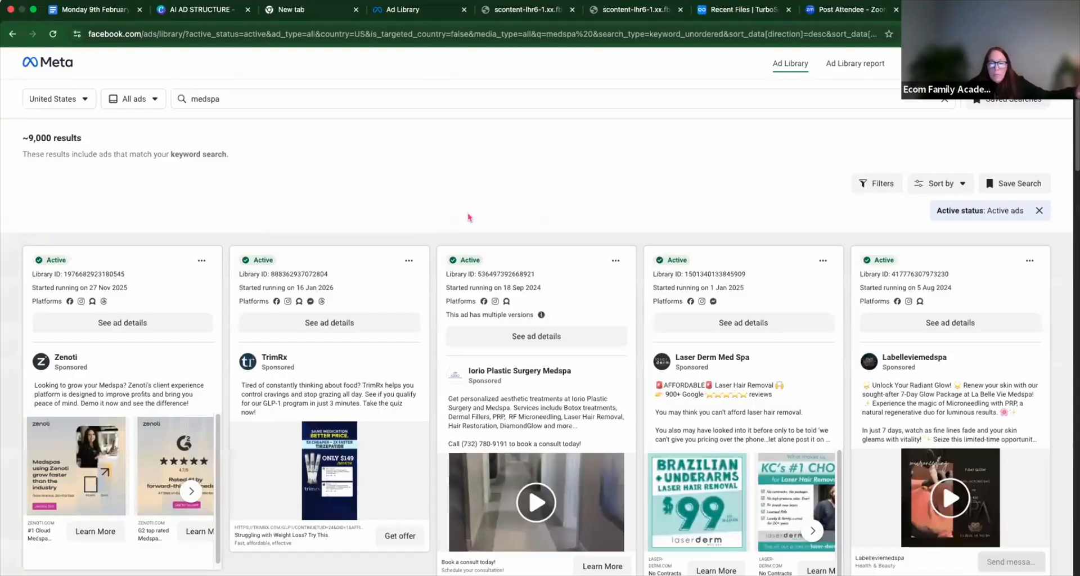
scroll(330, 417, down, 10)
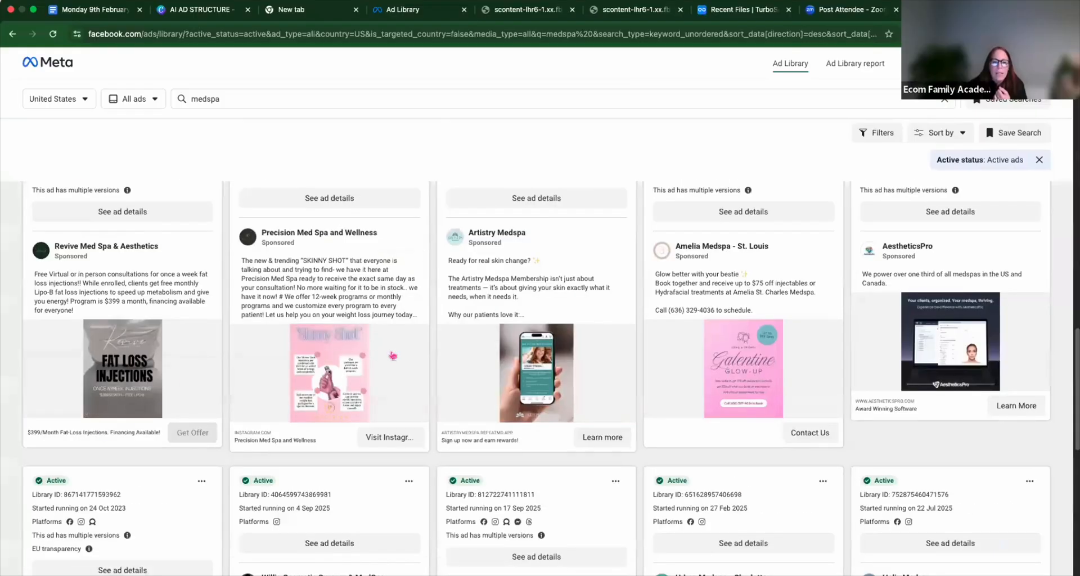
scroll(377, 326, up, 2)
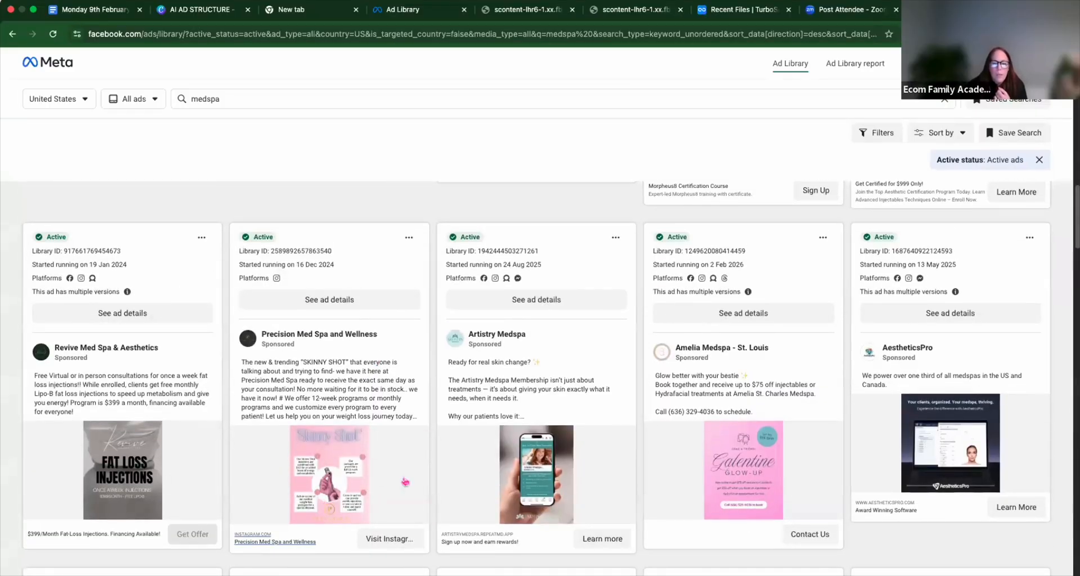
click(354, 305)
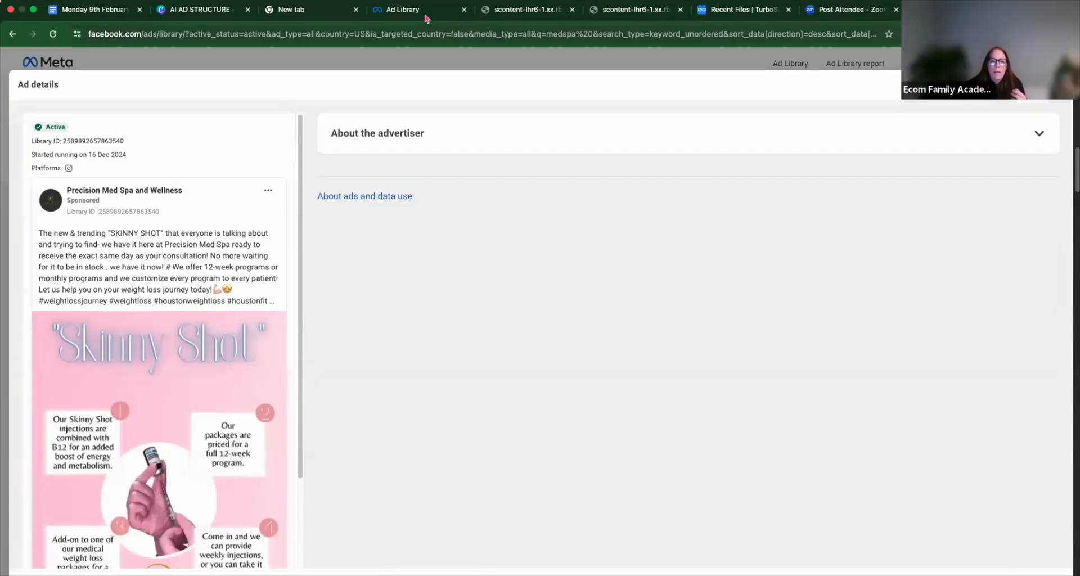
Step: Revisit the Lonvera ad's details, inspect the "Skinny Shot" ad in the developer tools and close the medspa search tab
click(426, 17)
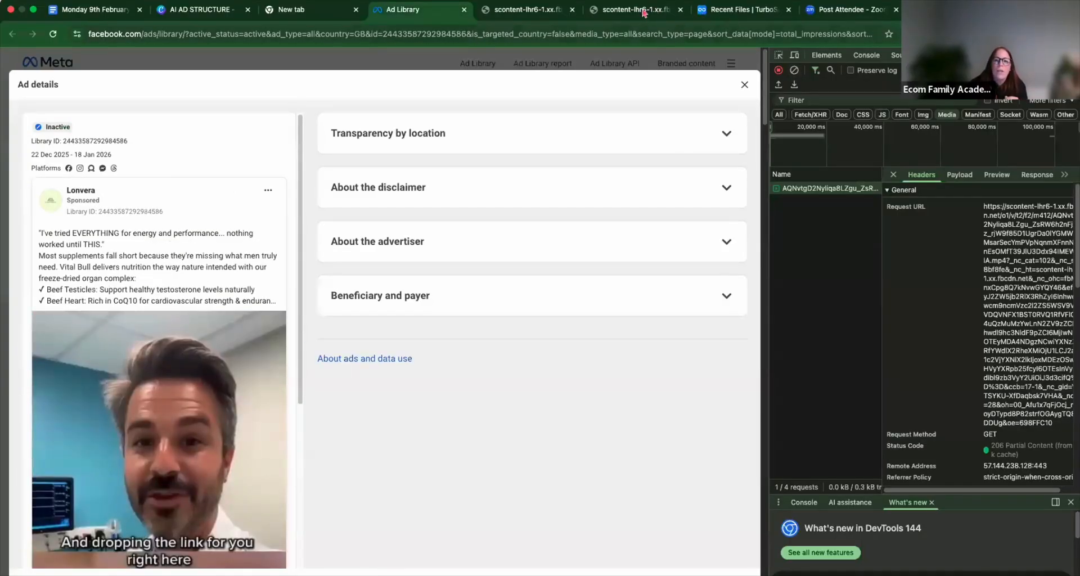
click(963, 10)
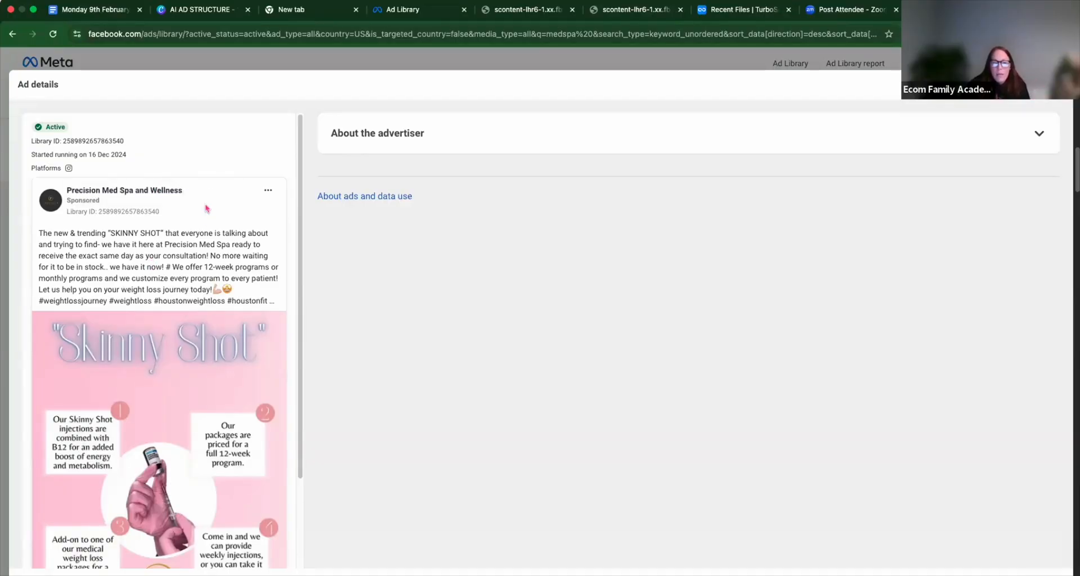
right_click(222, 194)
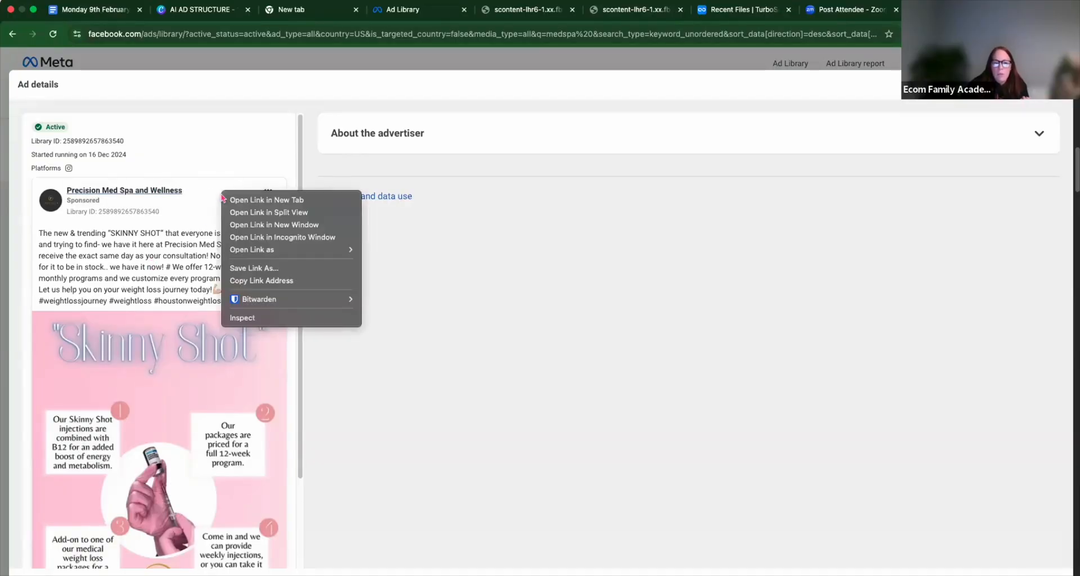
click(260, 316)
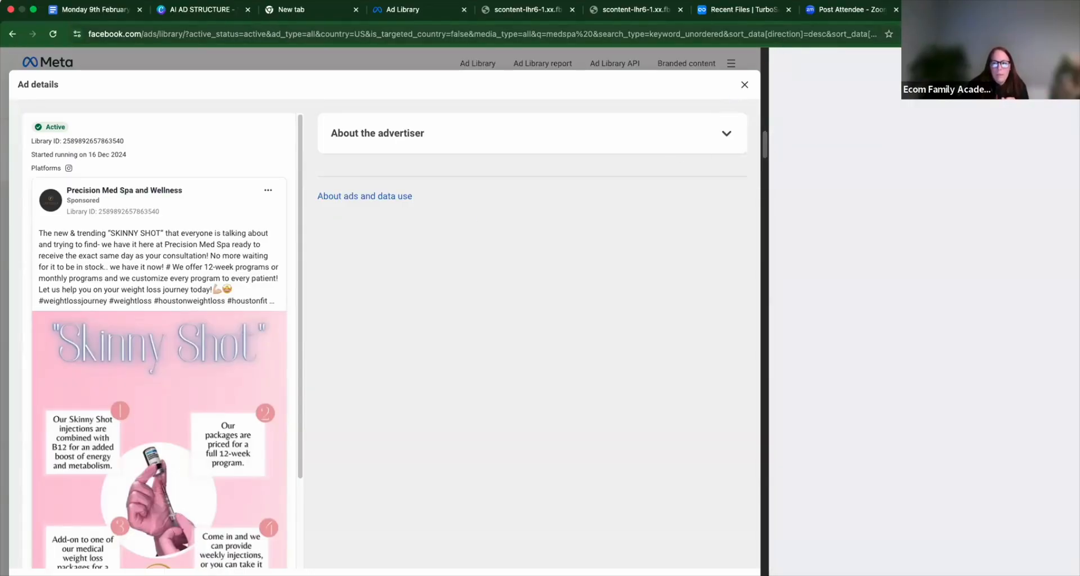
click(1004, 10)
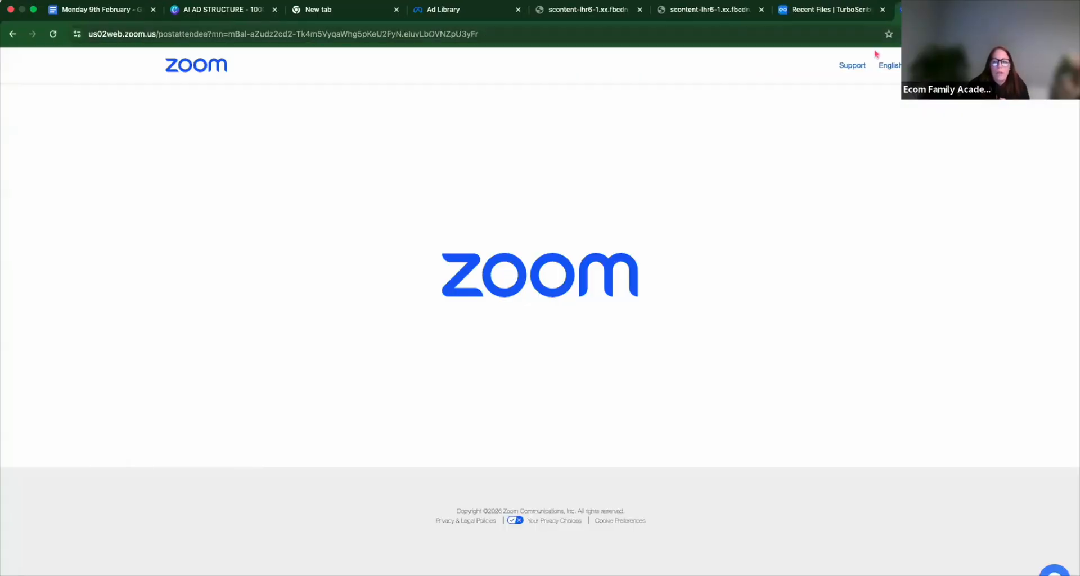
Step: View the save options for the standalone Lonvera video in each of its two tabs, dismissing them without saving
click(582, 23)
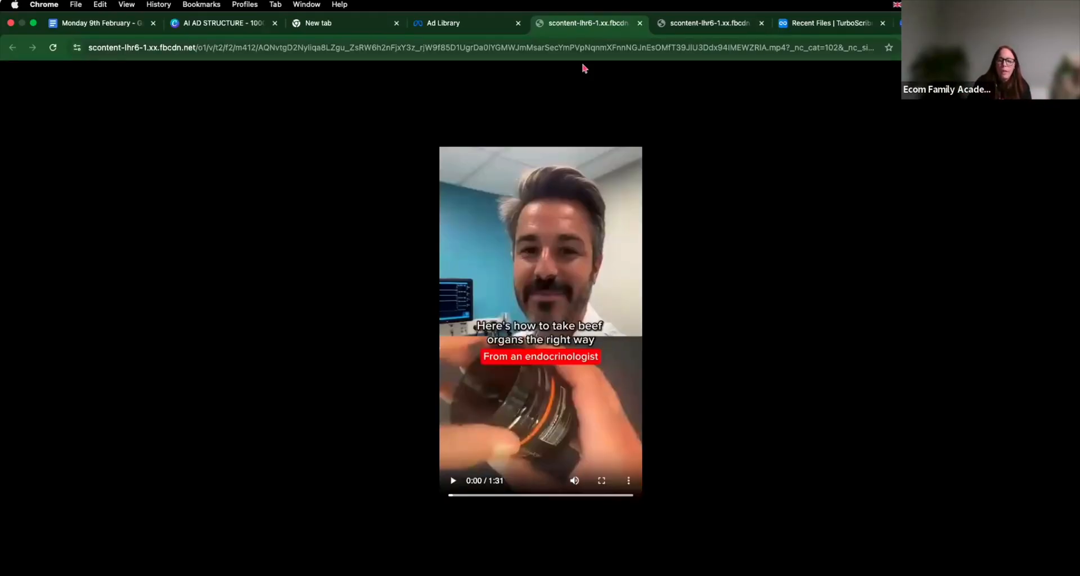
right_click(575, 221)
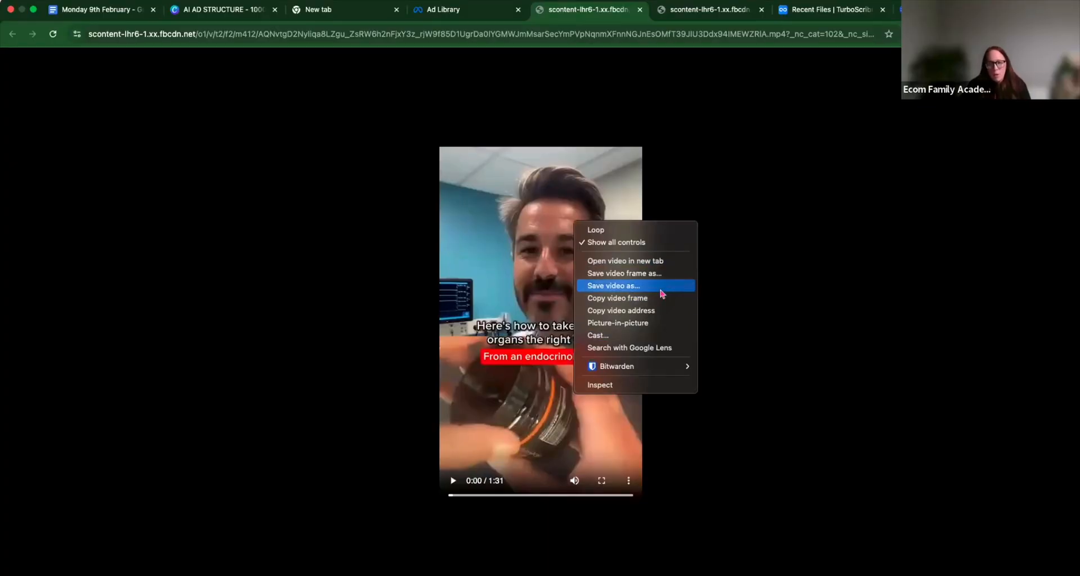
click(834, 240)
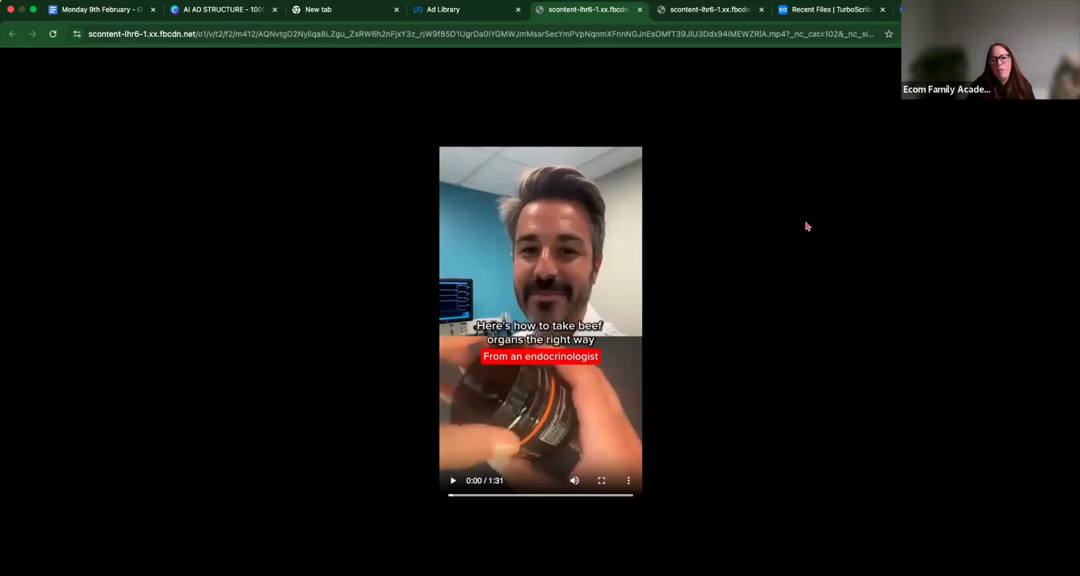
click(674, 11)
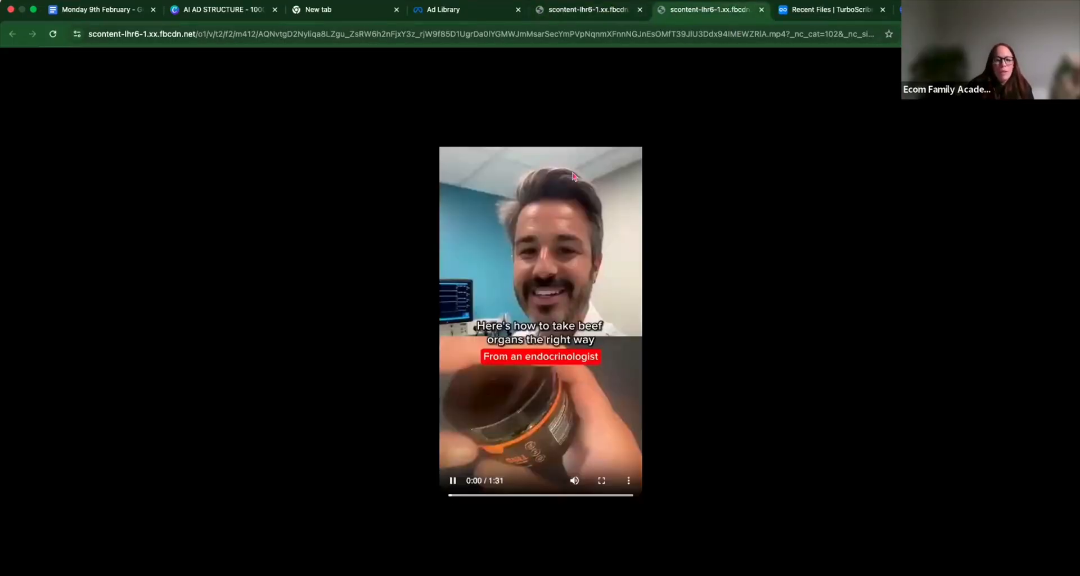
right_click(541, 287)
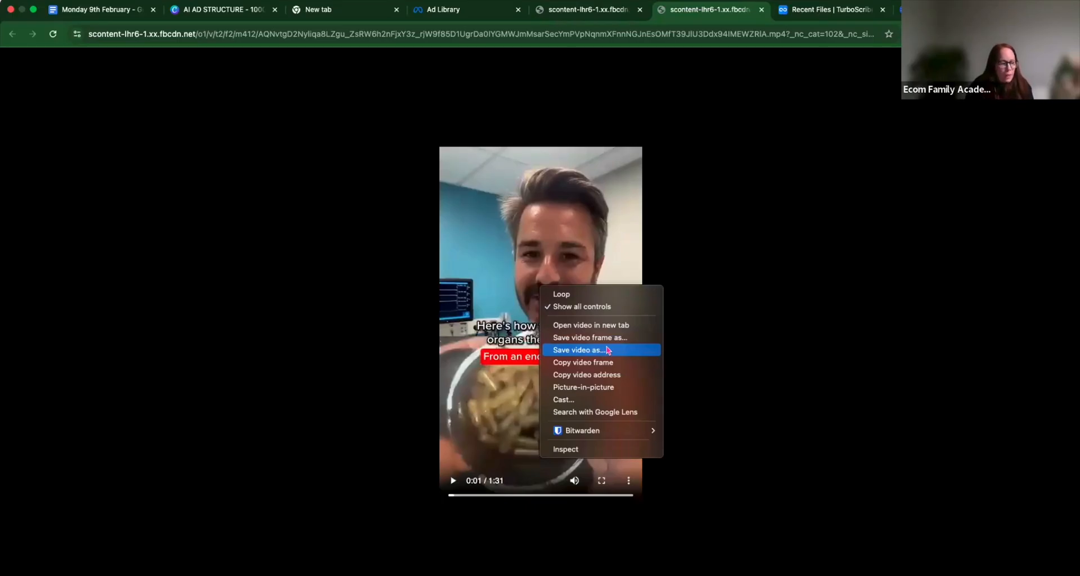
click(860, 179)
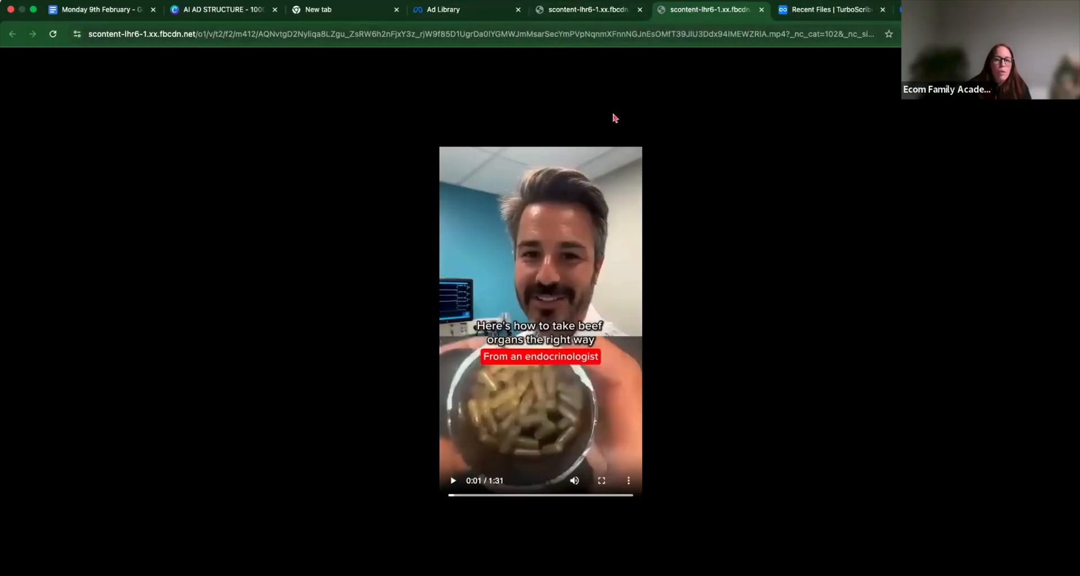
Step: View the TurboScribe dashboard, switch to Gemini, start a new chat and check its options for adding files
click(833, 11)
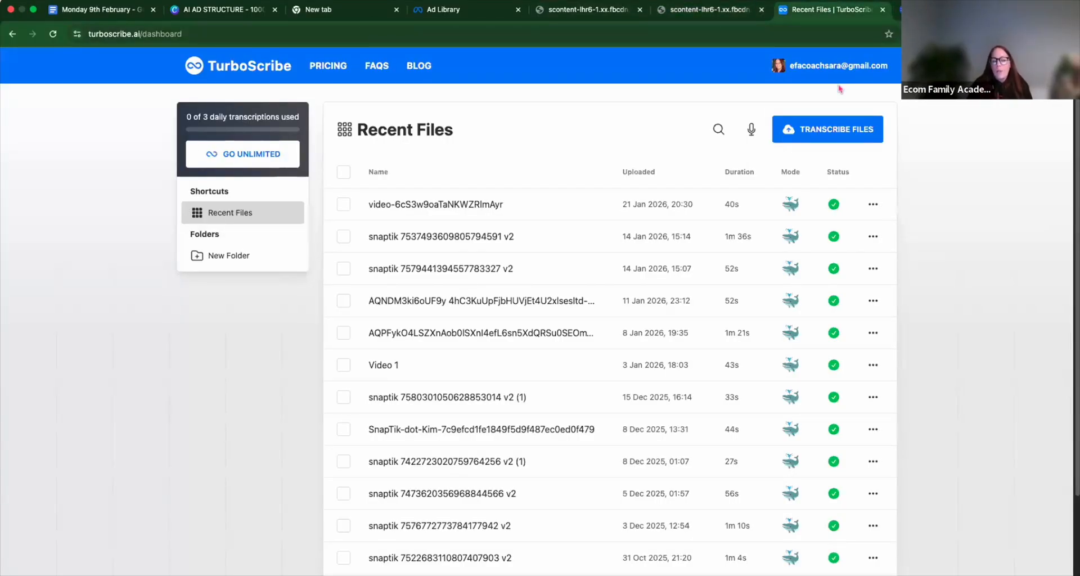
key(ctrl+Right)
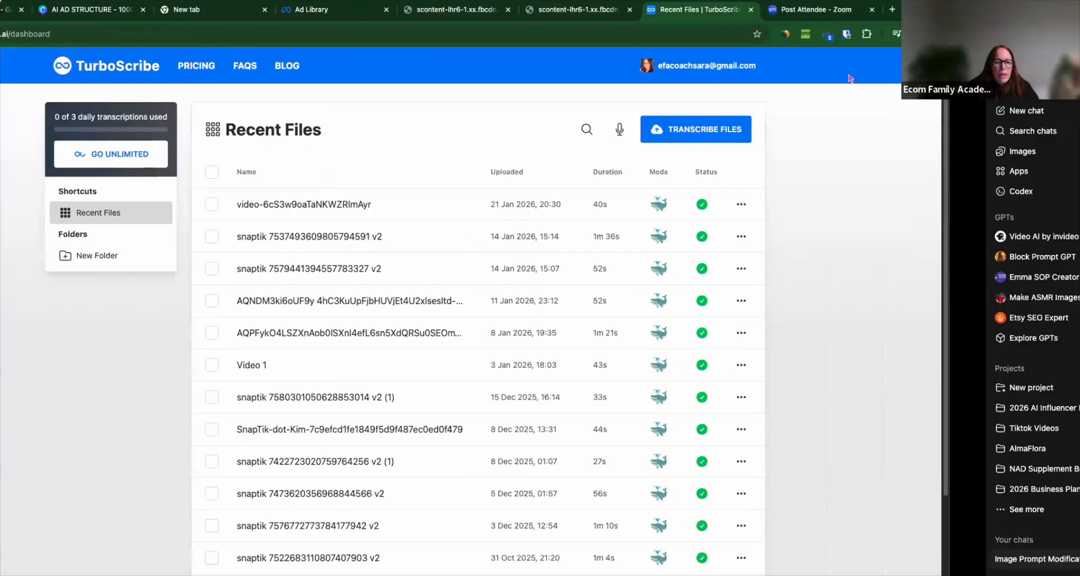
key(ctrl+Right)
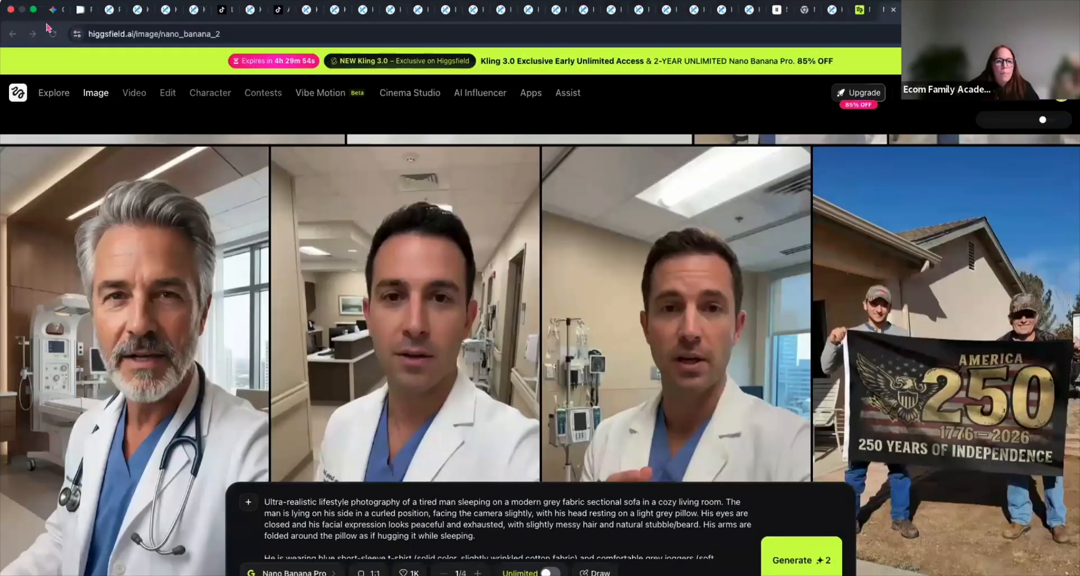
click(50, 11)
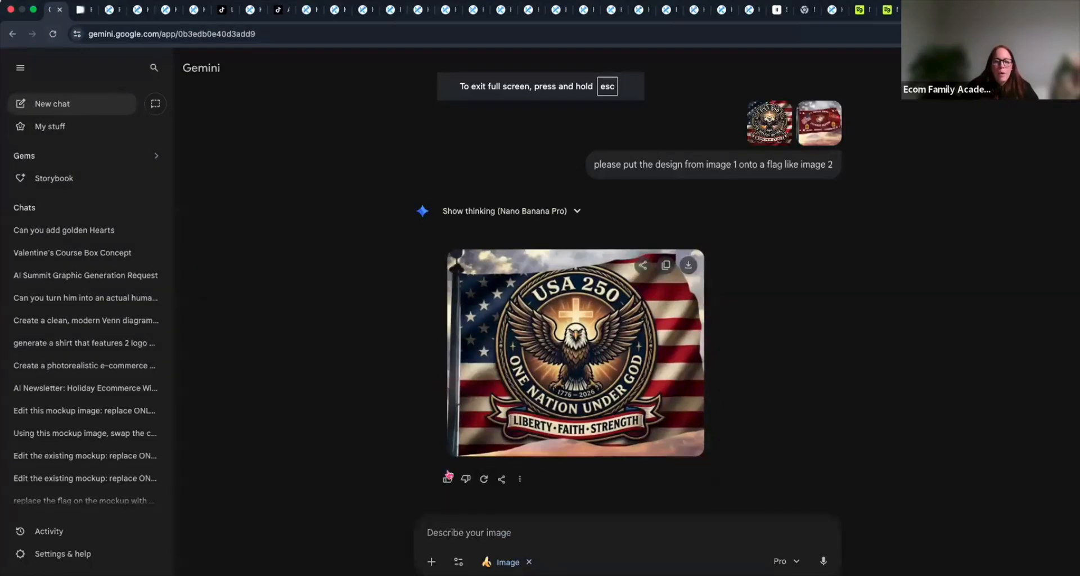
click(82, 104)
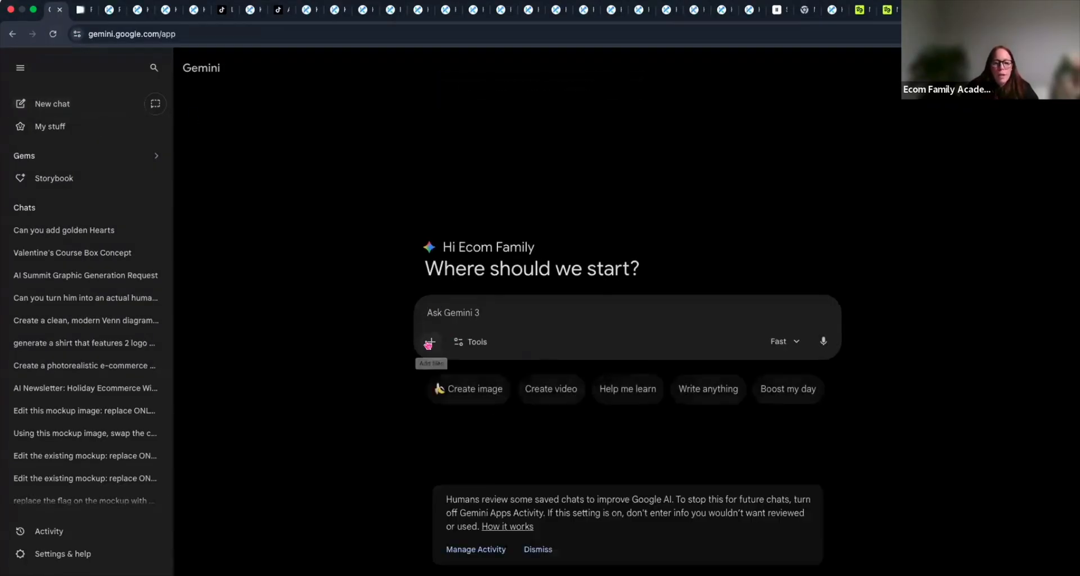
click(429, 342)
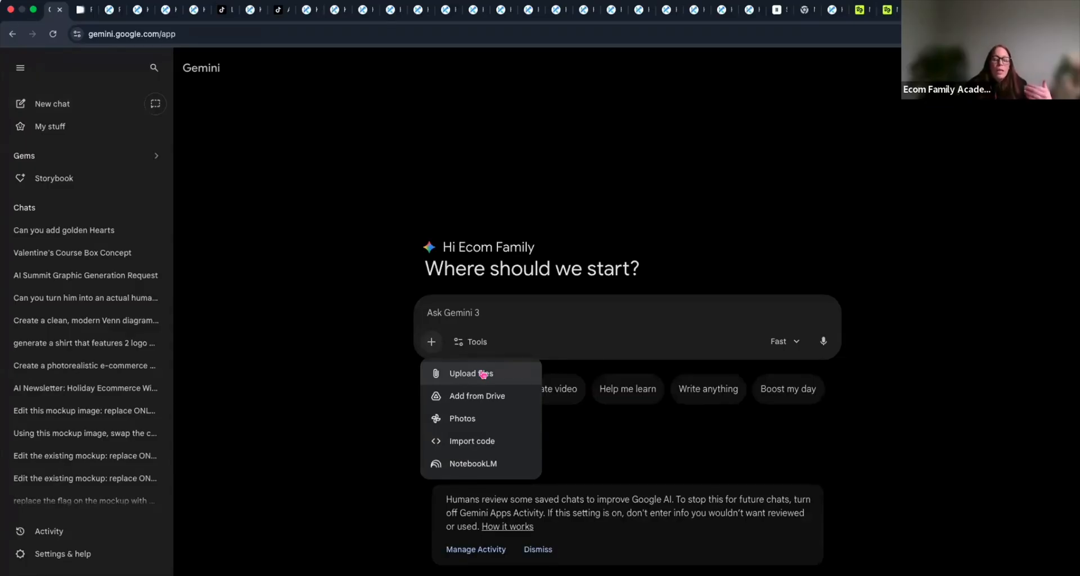
click(615, 314)
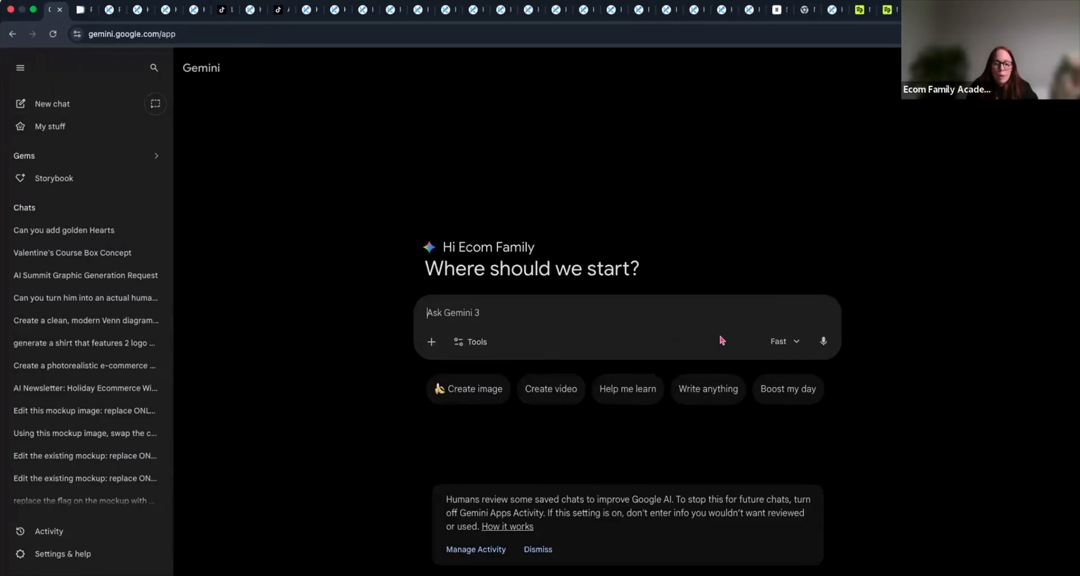
Step: Return to TurboScribe, highlight its web address and review the file transcription dialog, closing it without uploading anything
key(ctrl+Left)
key(ctrl+Left)
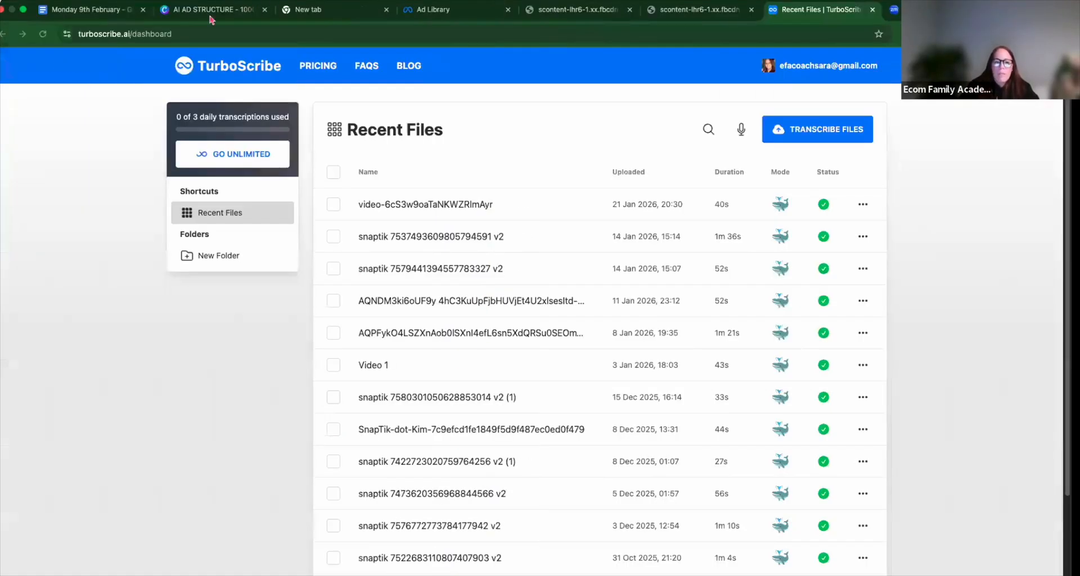
click(139, 34)
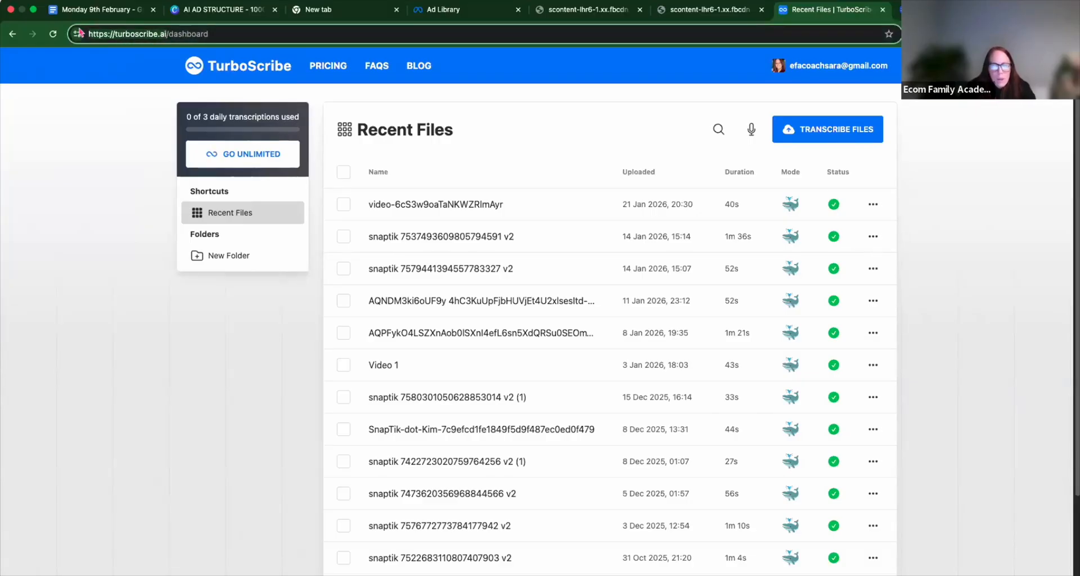
drag(261, 37, 79, 21)
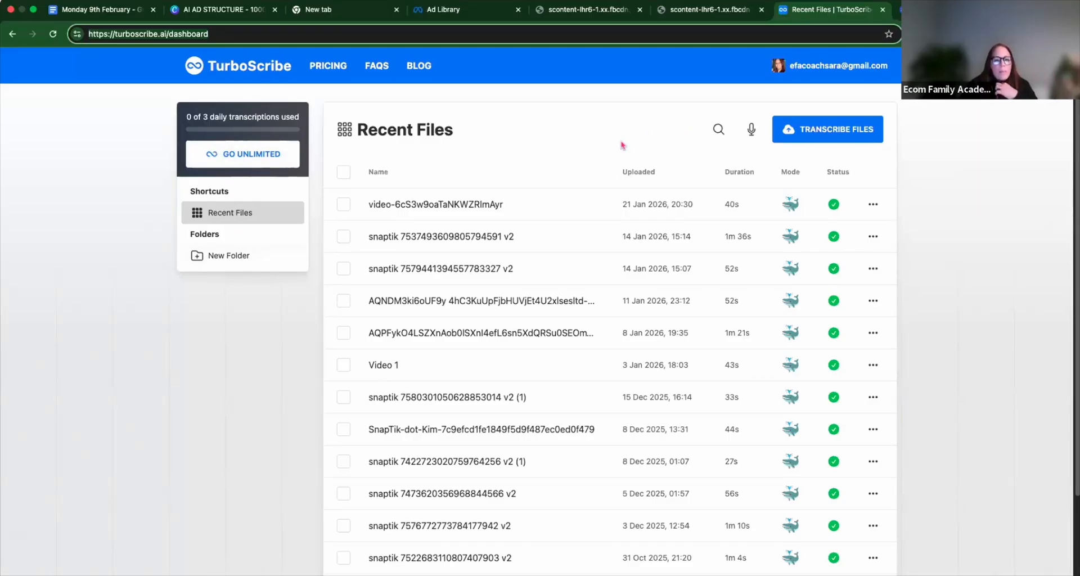
click(834, 134)
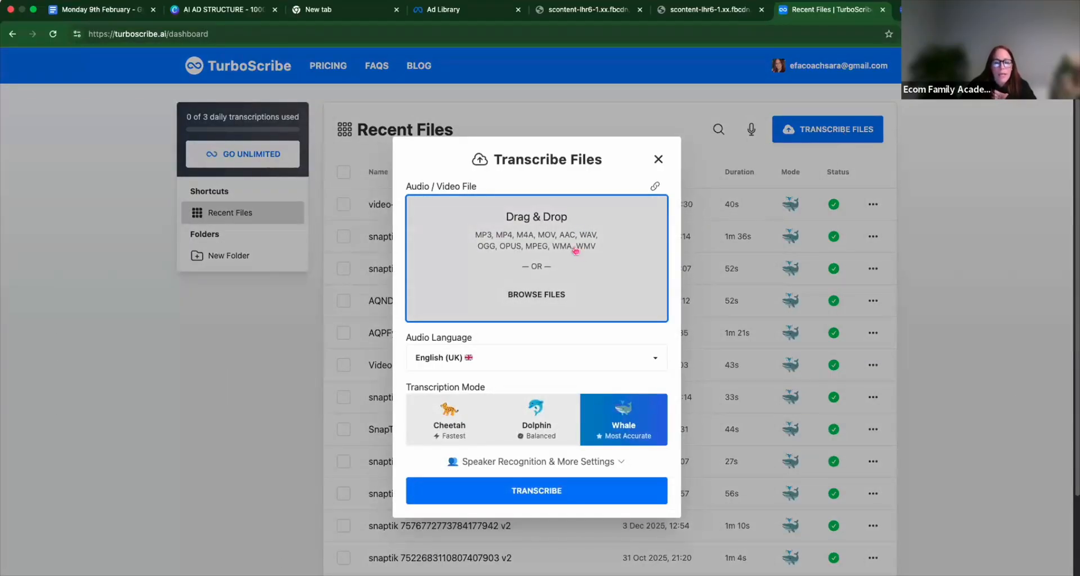
click(557, 294)
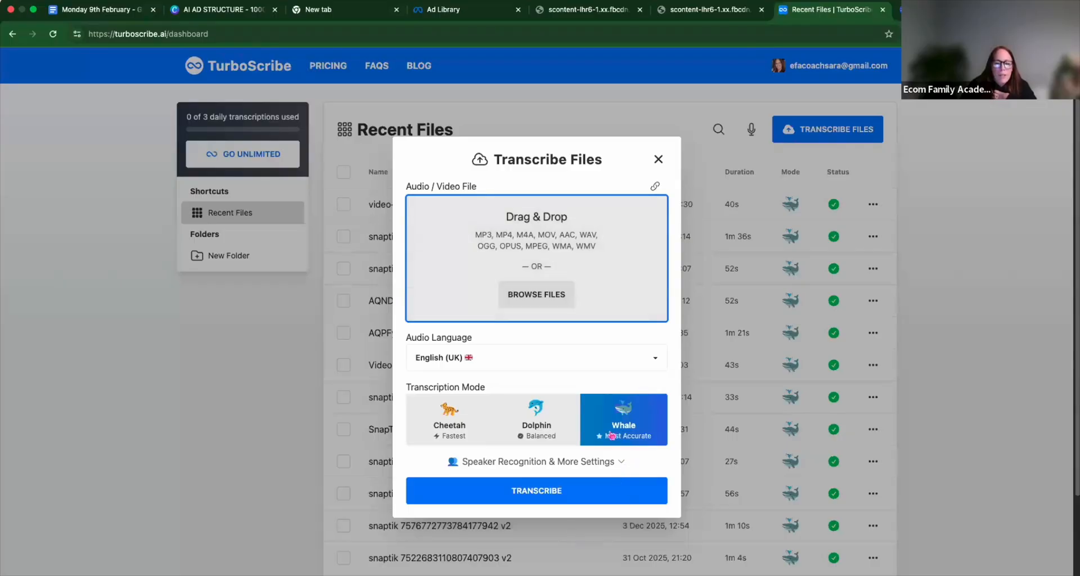
mouse_move(626, 438)
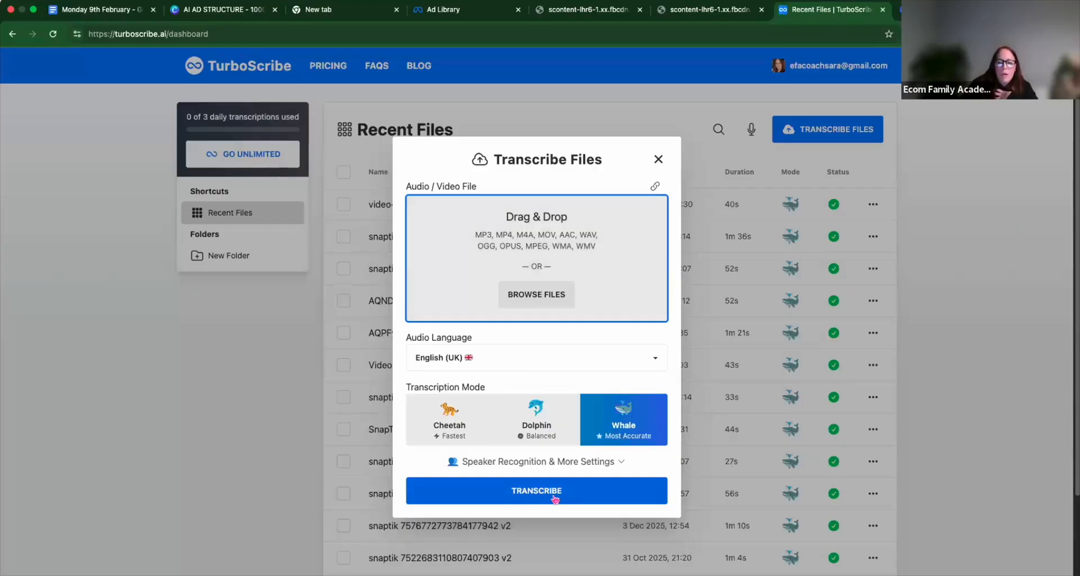
click(657, 160)
Step: Look through the recent TurboScribe files, open the video-6cS3w9oaTaNKWZRlmAyr transcript and select its whole text
scroll(491, 386, down, 3)
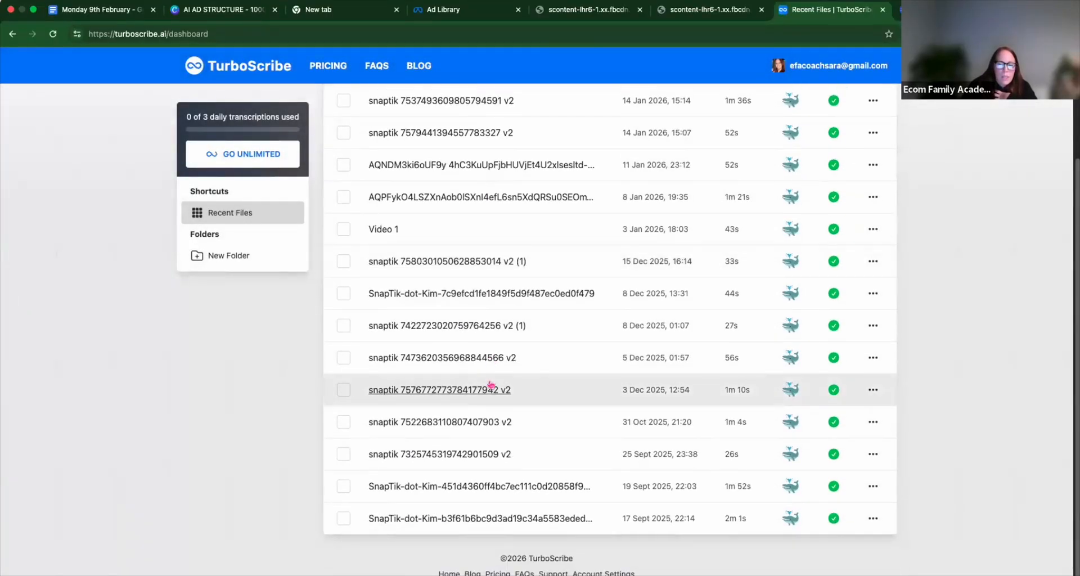
scroll(492, 385, up, 3)
click(464, 205)
drag(333, 174, 587, 343)
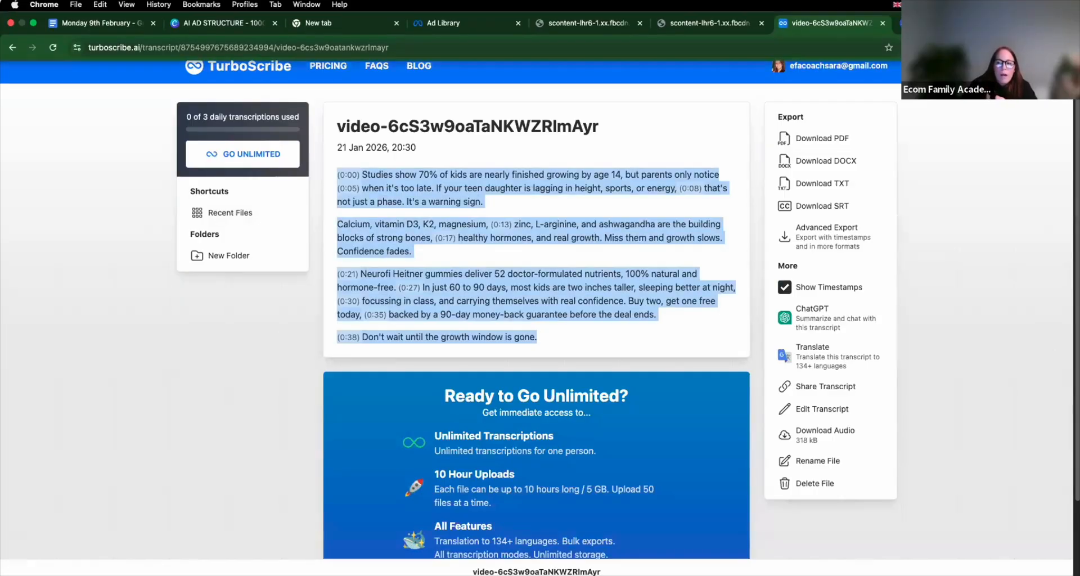
Step: Open the TikTok video downloader snaptik.app in a new browser tab and highlight its web address
key(super+t)
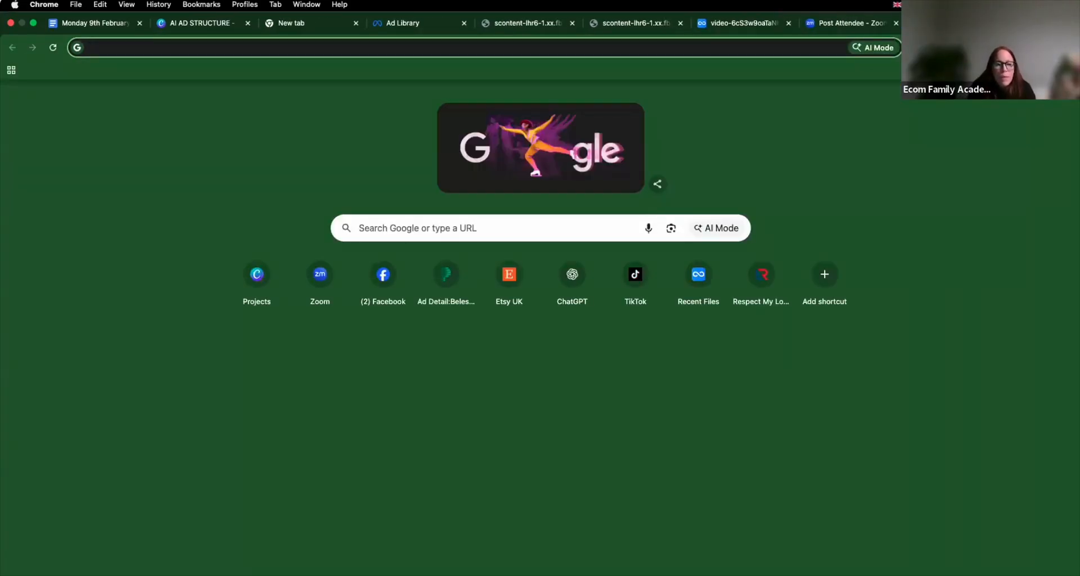
text(snaptik.app)
key(Return)
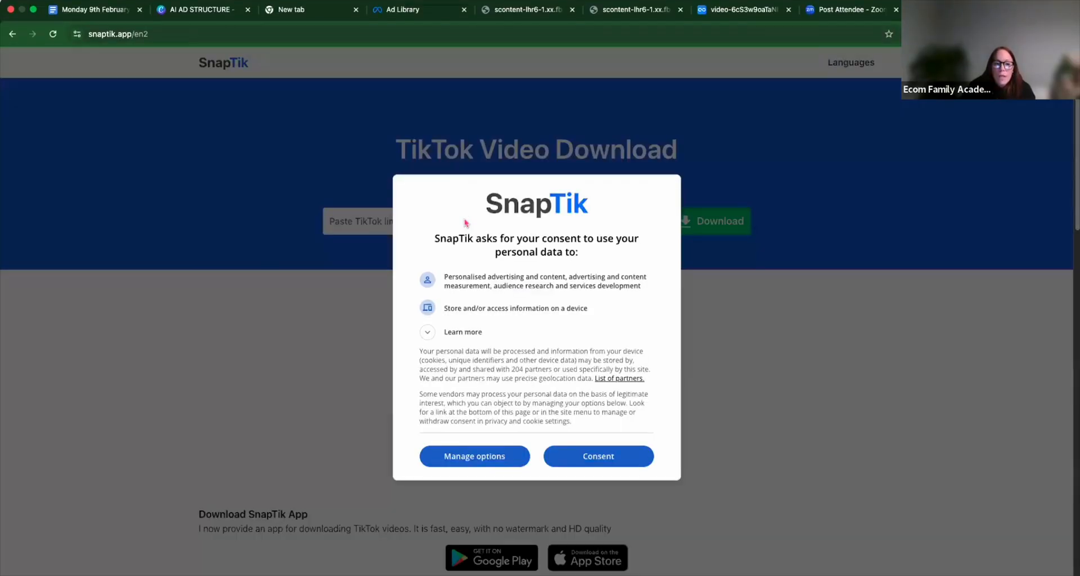
click(180, 35)
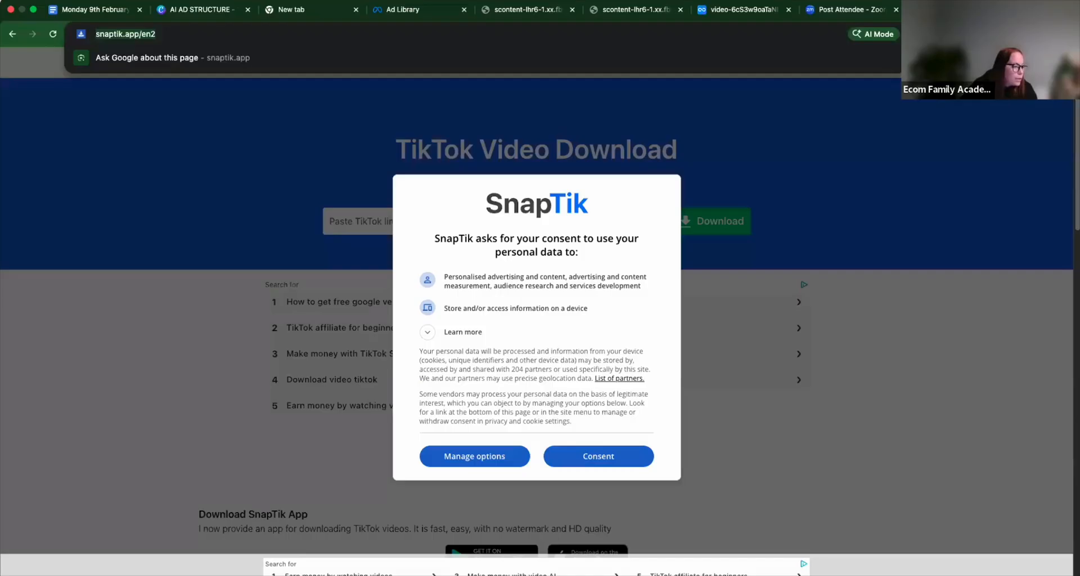
Step: Open the TikTok transcript generator tokscript.com in another new browser tab and highlight its web address
key(super+t)
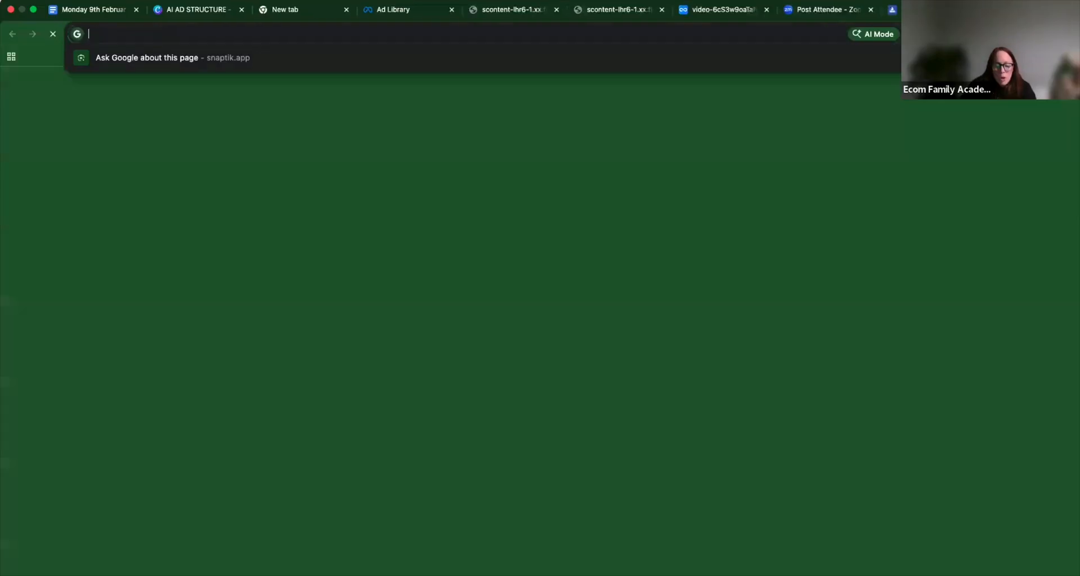
text(t)
key(BackSpace)
text(okscript.com)
key(Return)
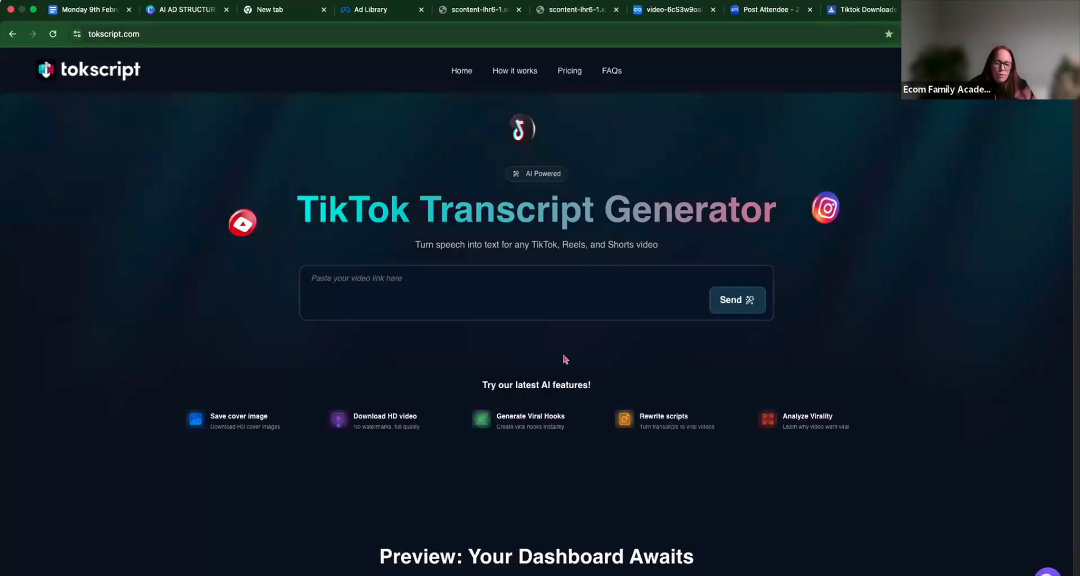
click(163, 35)
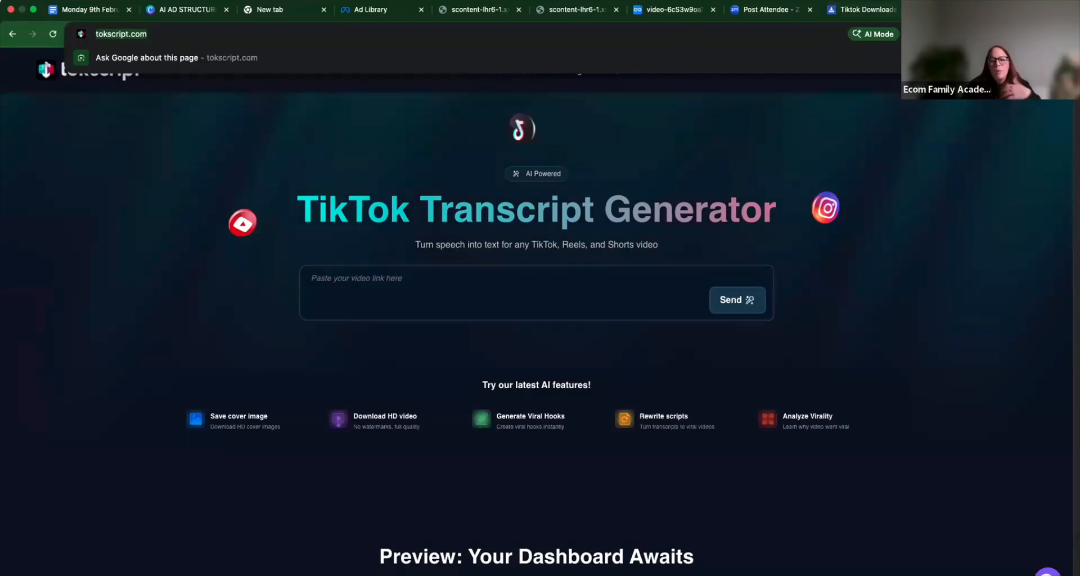
Step: Close the tokscript and SnapTik tabs and return to the TurboScribe transcript
key(ctrl+w)
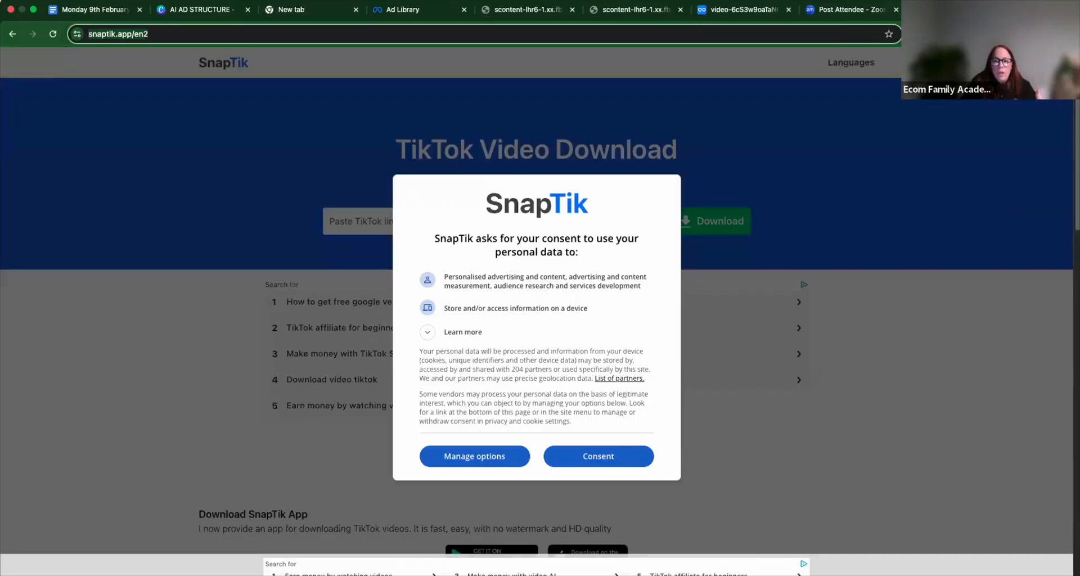
key(ctrl+w)
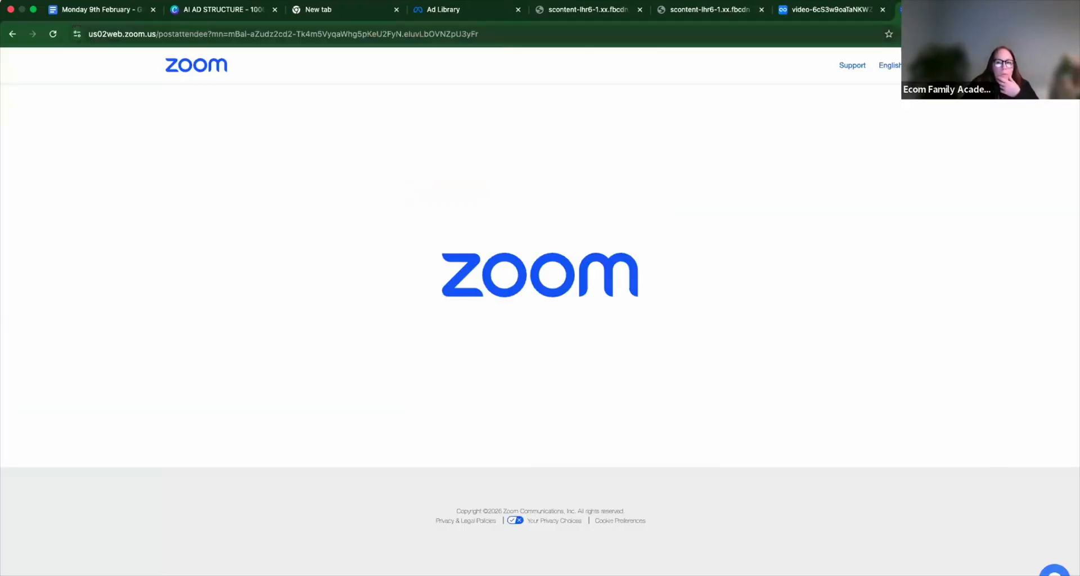
click(817, 10)
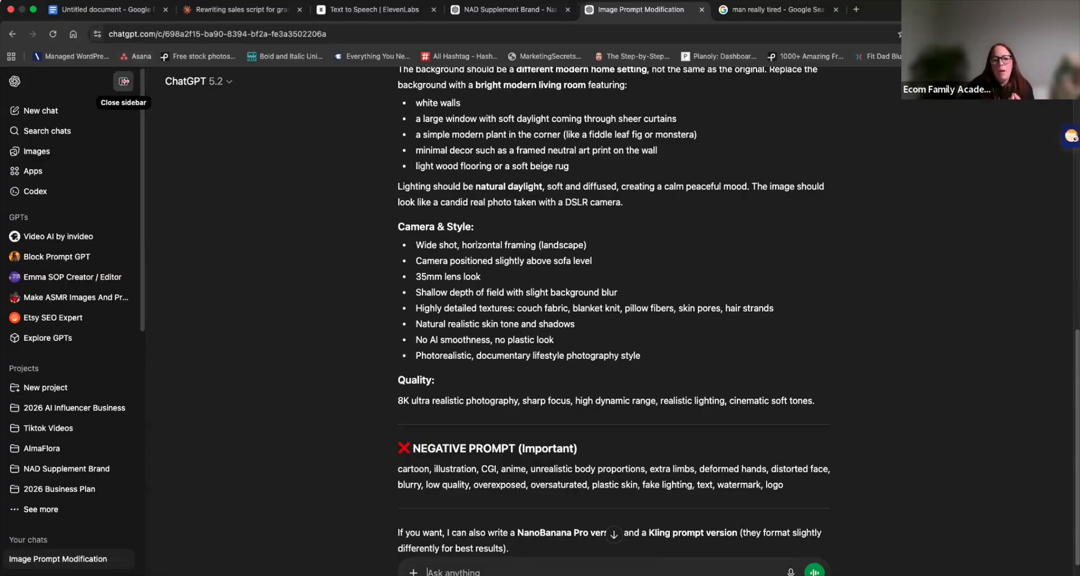
Step: Switch to the Claude chat about rewriting a sales script for grade 4 reading level and review its request and reply
click(123, 81)
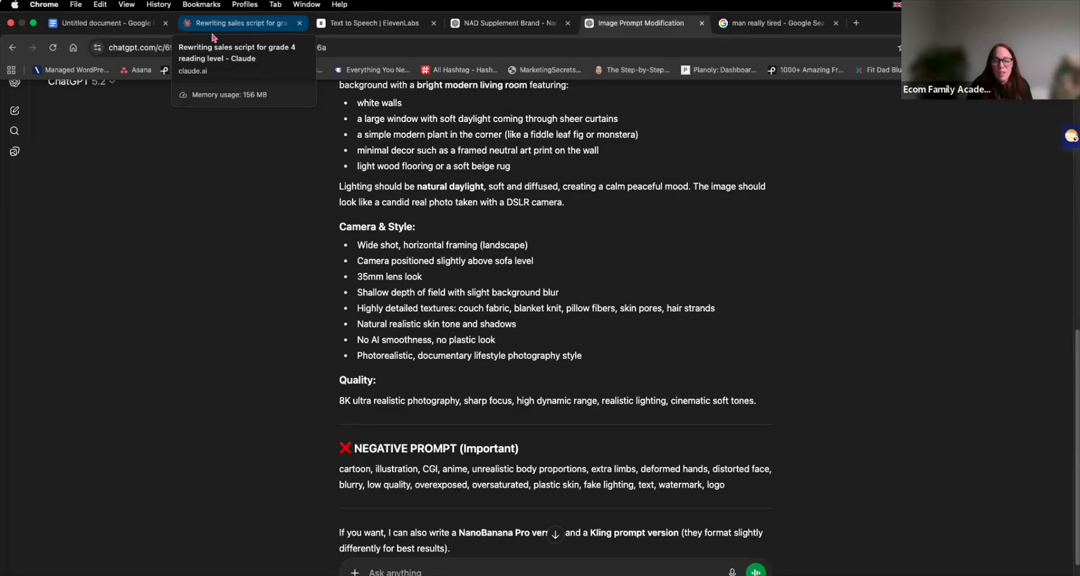
click(250, 30)
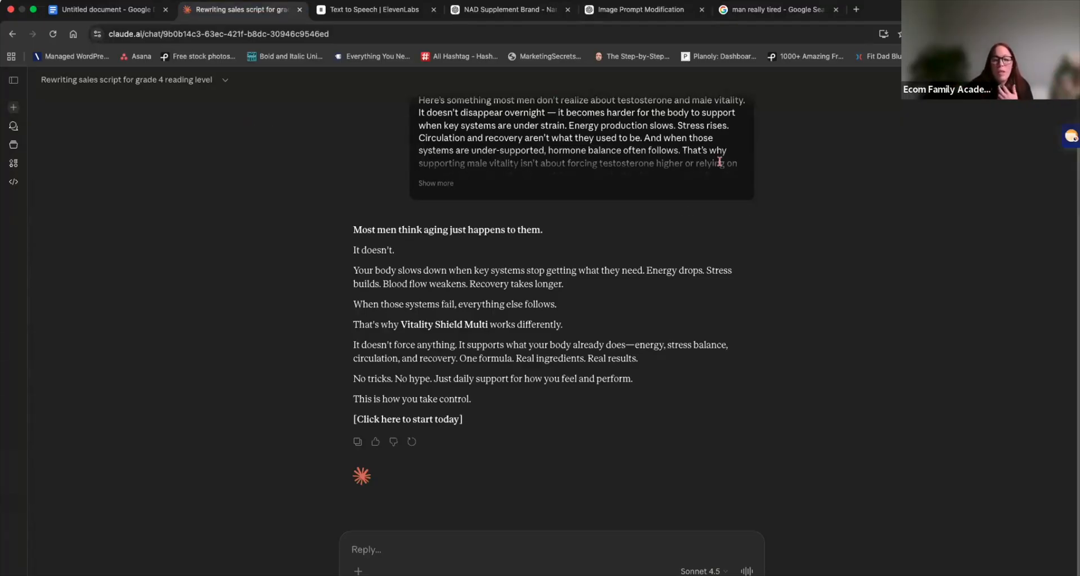
scroll(989, 238, up, 2)
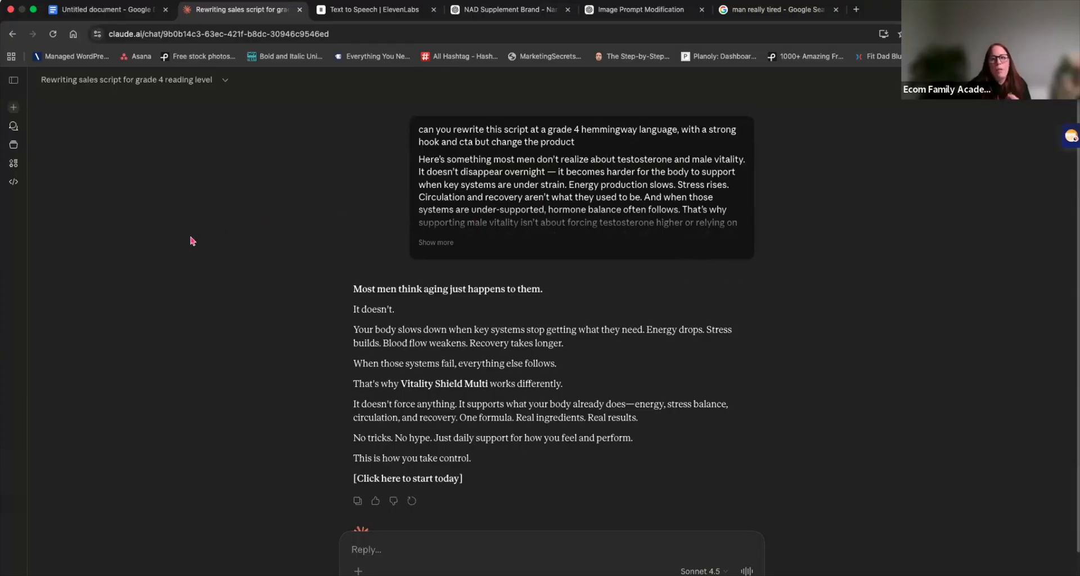
click(13, 109)
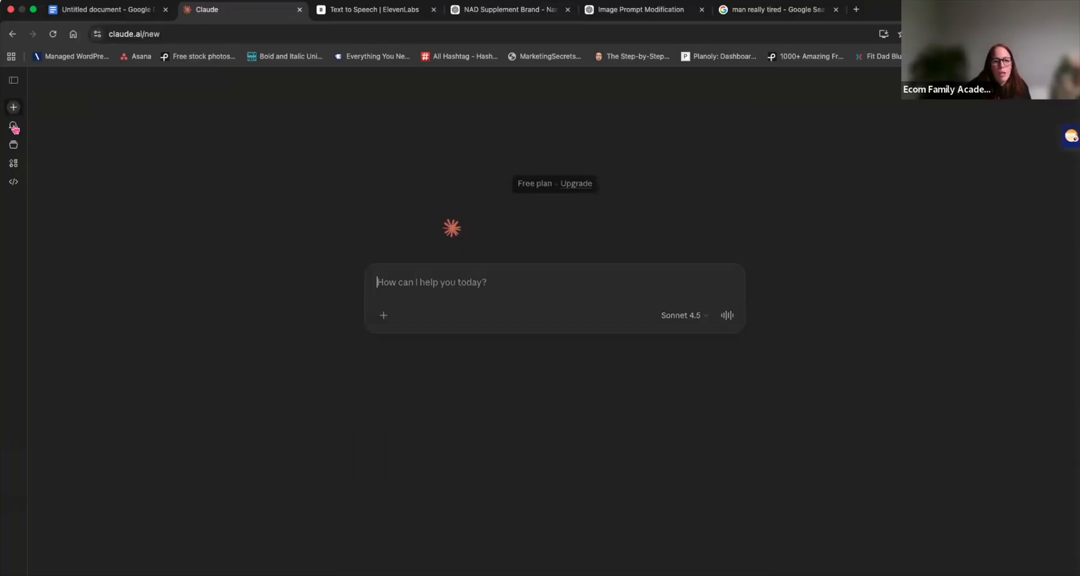
click(20, 41)
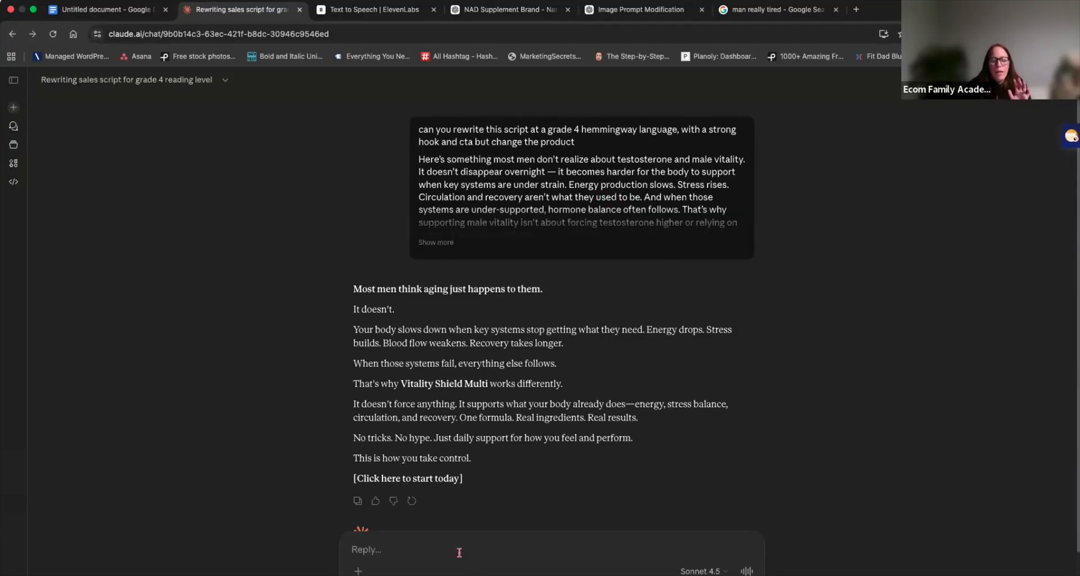
Step: Look through Claude's options for adding content to a message and its list of selectable models, including the additional models
click(356, 572)
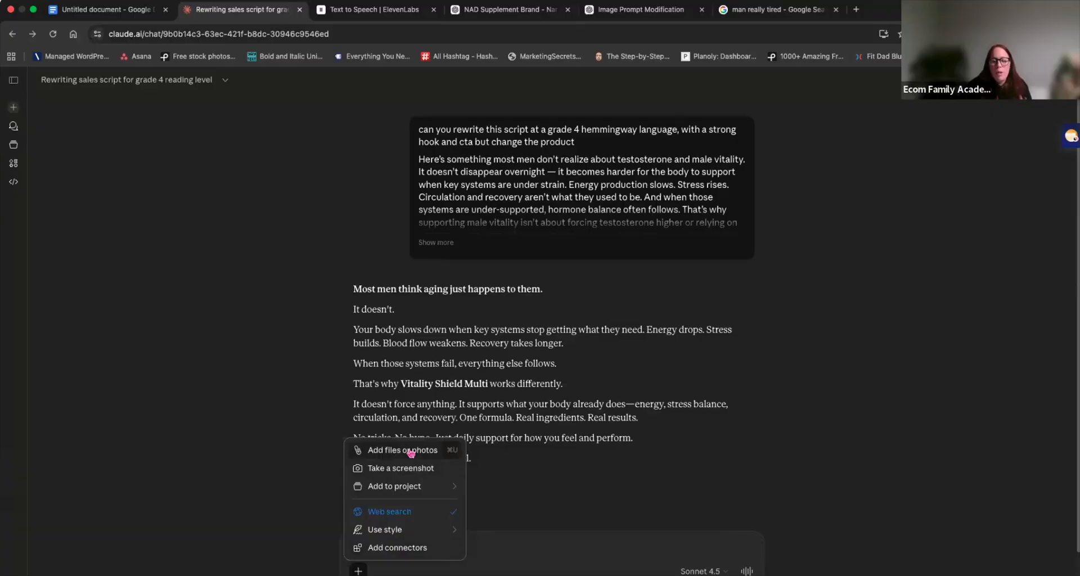
click(555, 555)
click(704, 571)
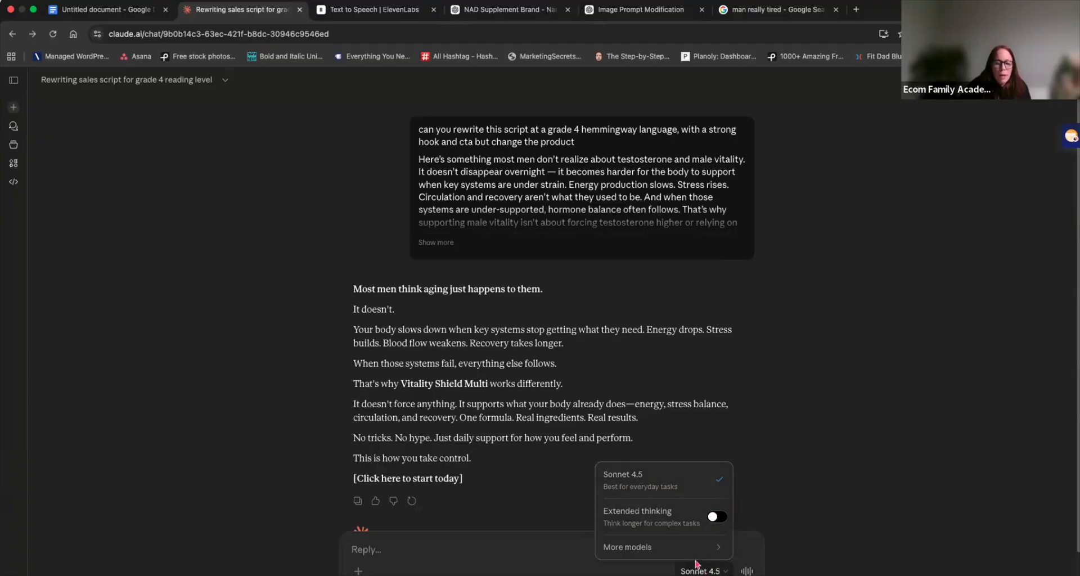
mouse_move(720, 554)
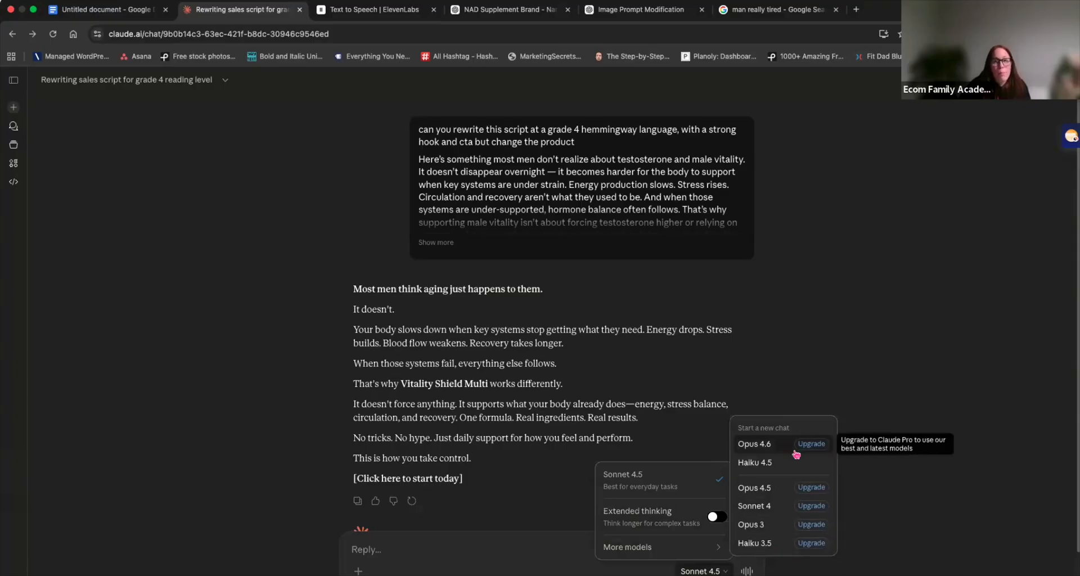
click(556, 554)
click(558, 553)
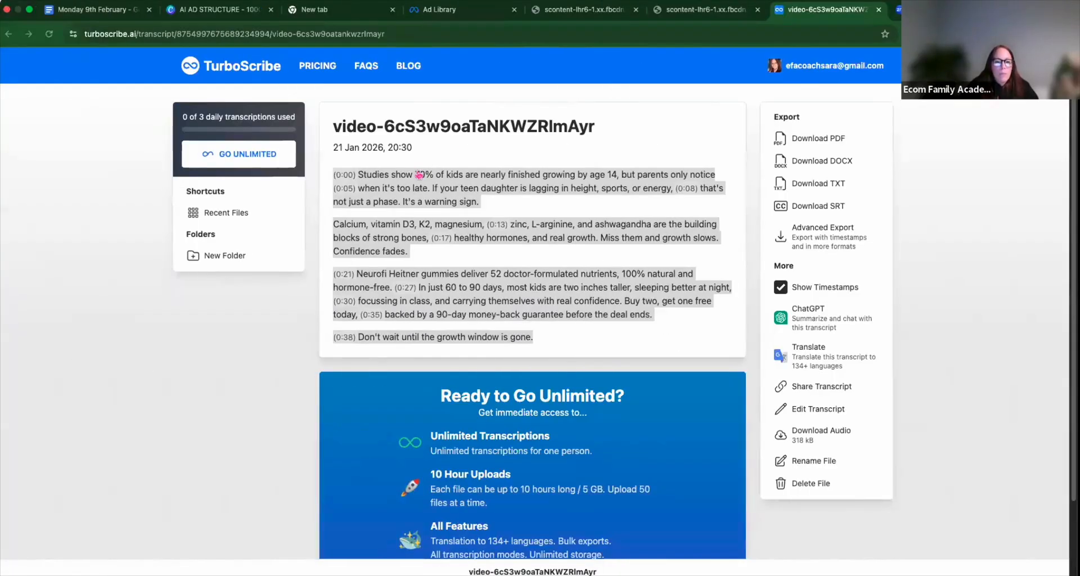
Step: Copy the whole video-6cS3w9oaTaNKWZRlmAyr transcript from TurboScribe and paste it into the reply of the Claude script-rewriting chat
drag(538, 338, 337, 172)
right_click(418, 168)
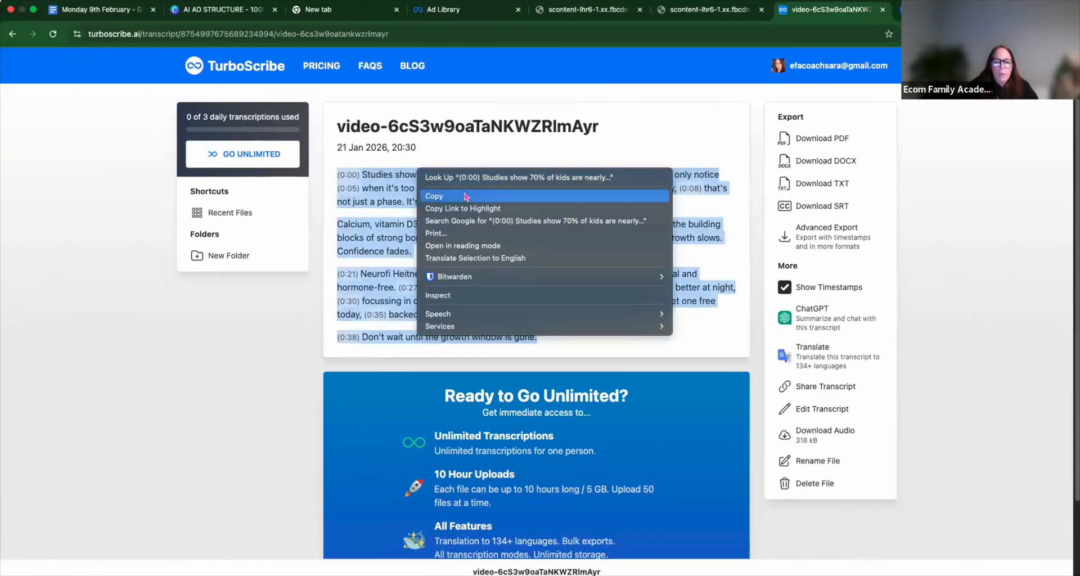
click(466, 197)
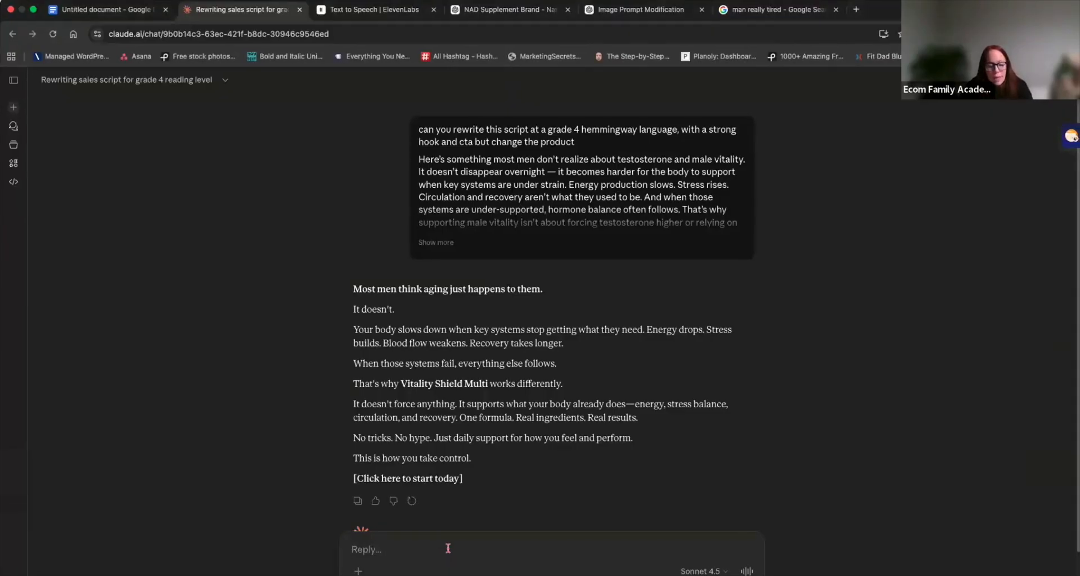
click(448, 548)
key(super+v)
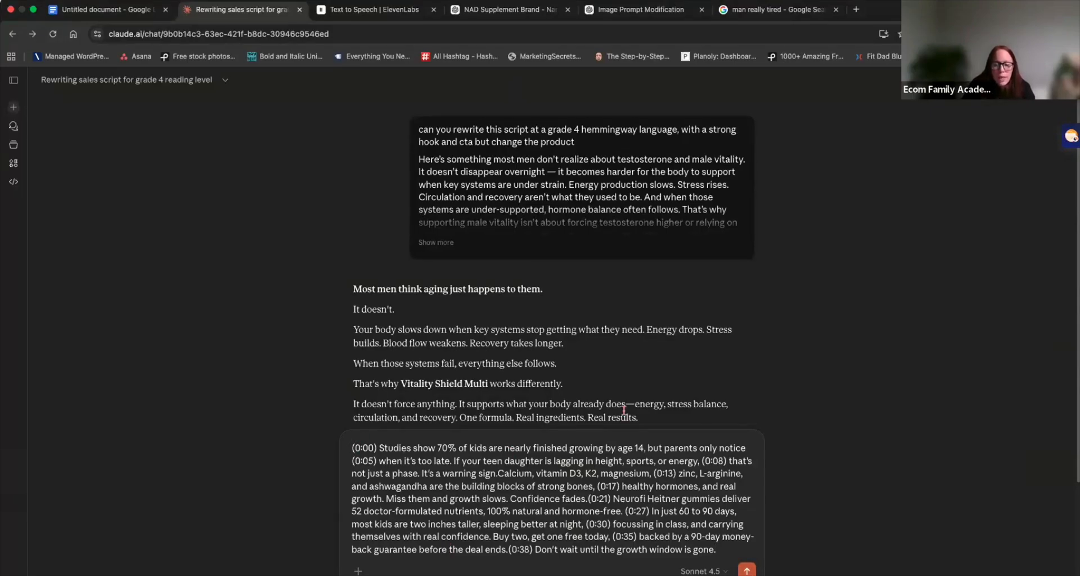
Step: Insert four blank lines above the pasted transcript and place the text cursor there for writing an instruction
key(shift+Return)
key(shift+Return)
key(shift+Return)
key(shift+Return)
click(426, 404)
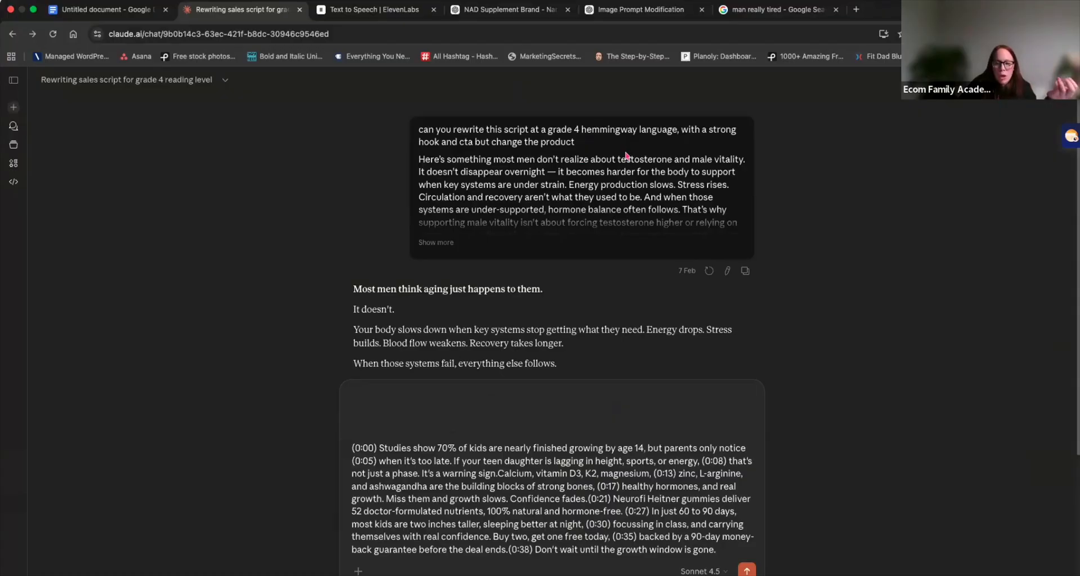
Step: Expand the earlier script-rewriting request in the Claude chat and read through its full text
click(452, 246)
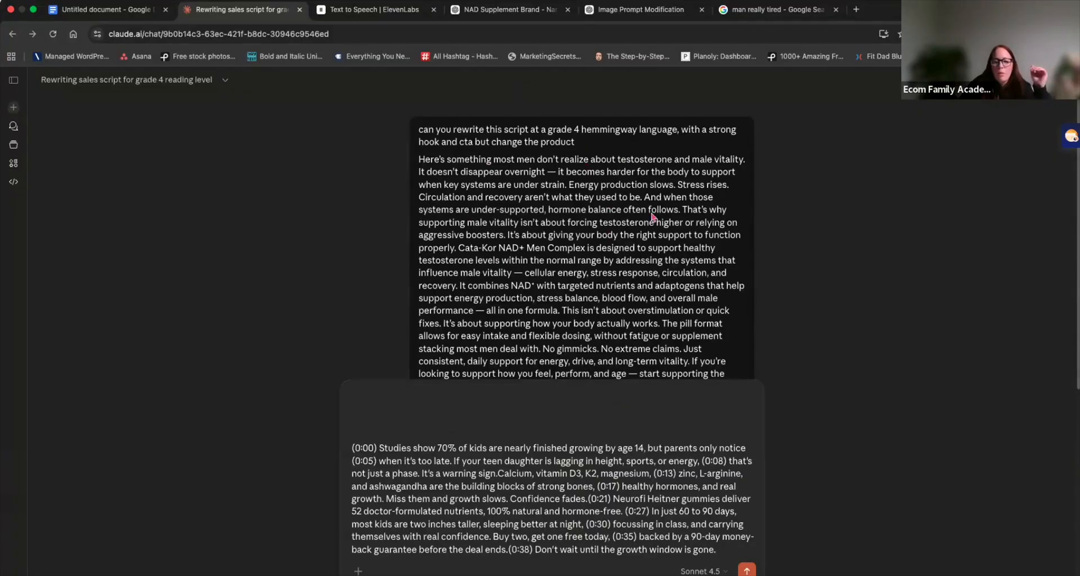
scroll(612, 193, down, 3)
scroll(612, 193, up, 3)
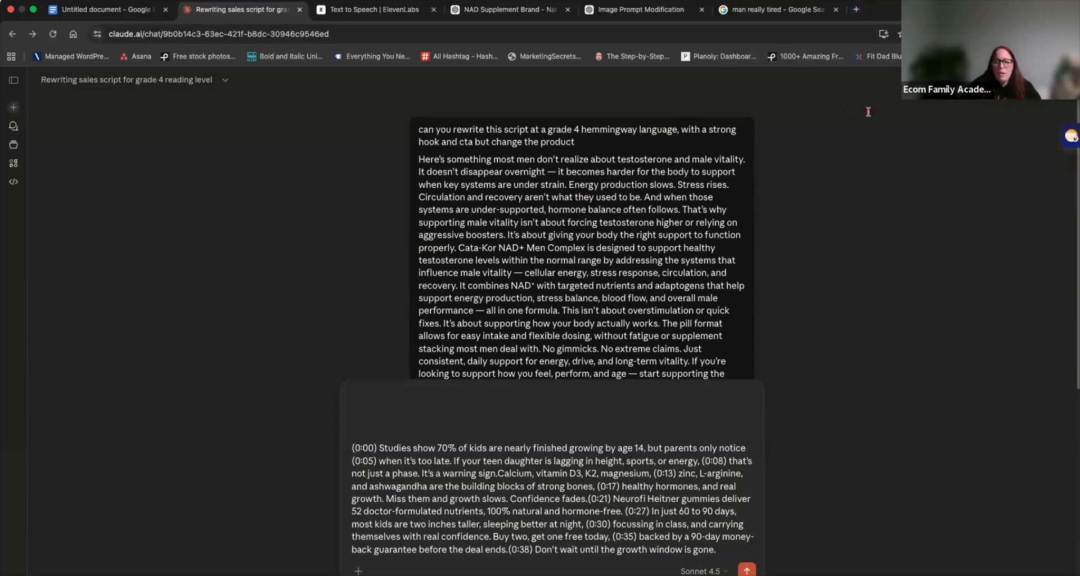
Step: Open ChatGPT in a new browser tab of the other Chrome window
key(ctrl+Left)
key(ctrl+t)
text(chat)
key(Return)
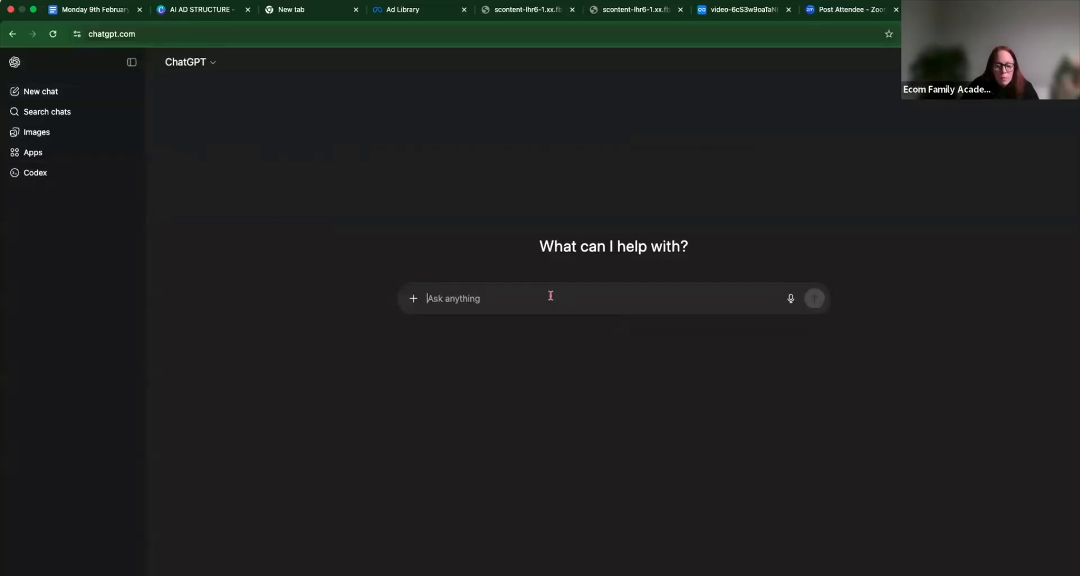
Step: Begin the ChatGPT prompt with "i have attached my product details please can you give me a detailed report on"
text(i have att)
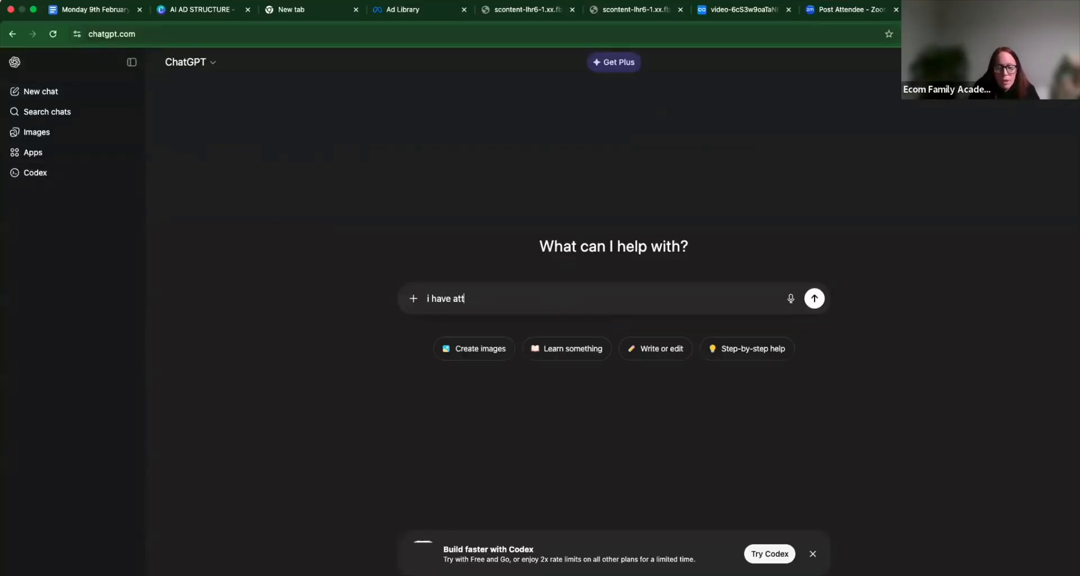
text(ached my product d)
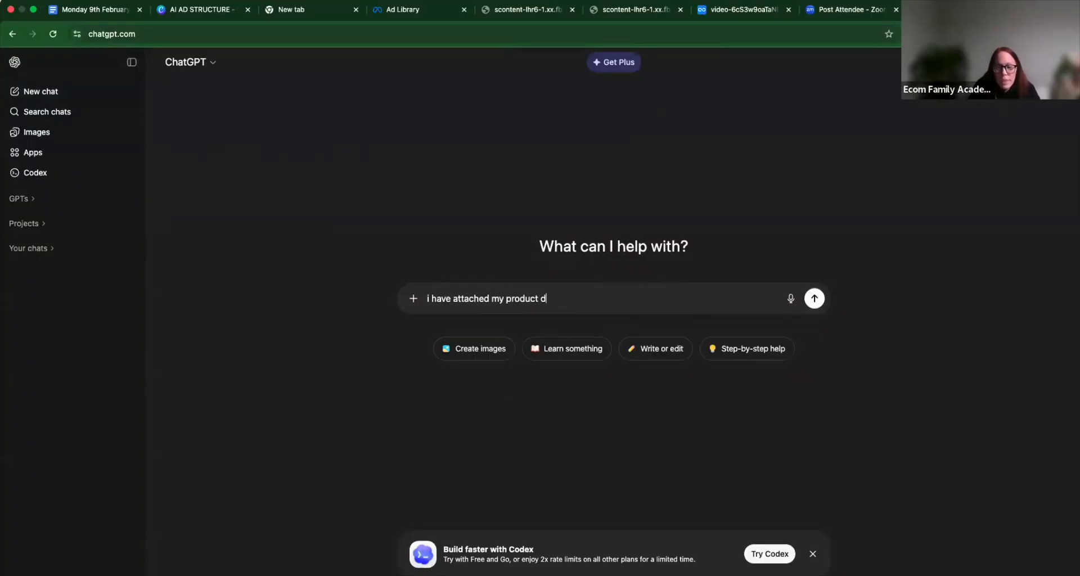
text(etails please c)
text(an y)
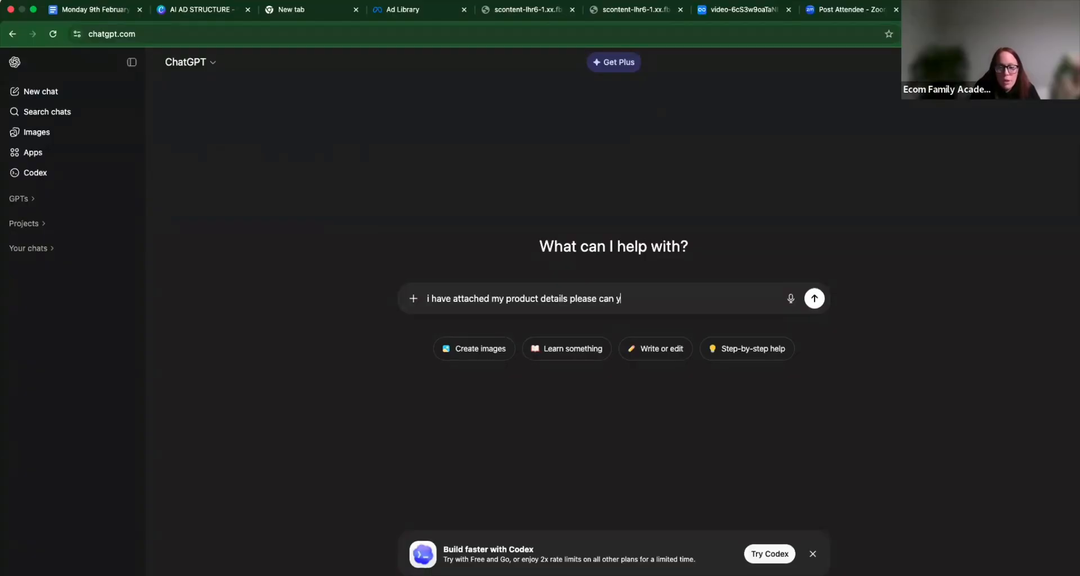
text(ou give me a d)
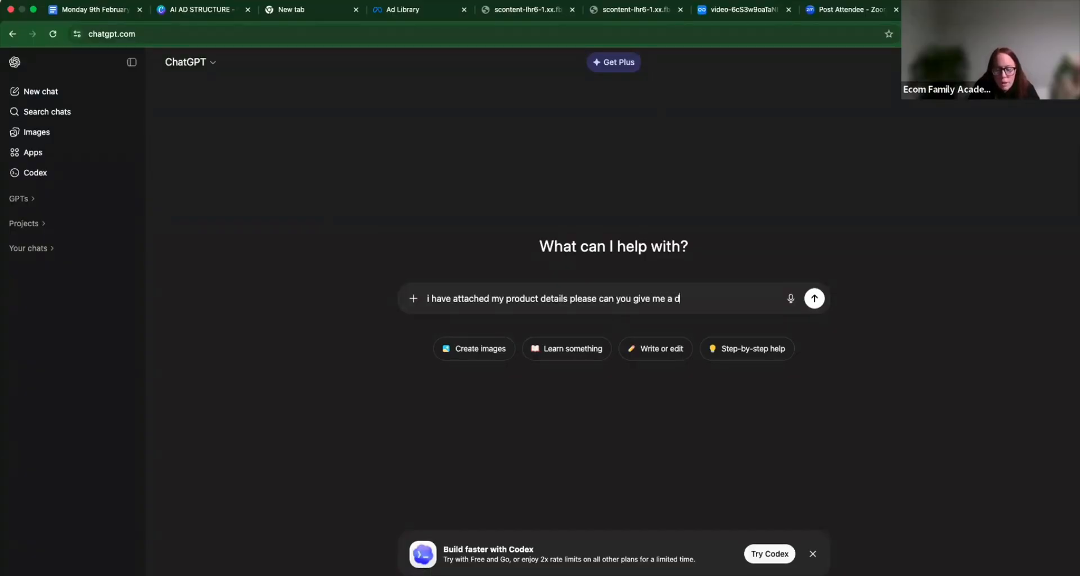
text(etailed report o)
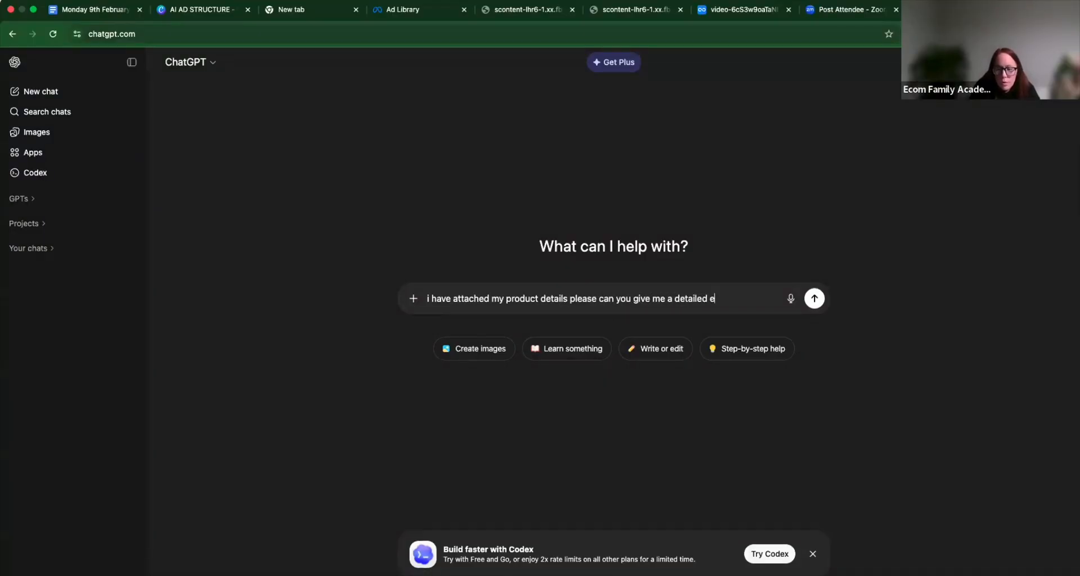
text(n )
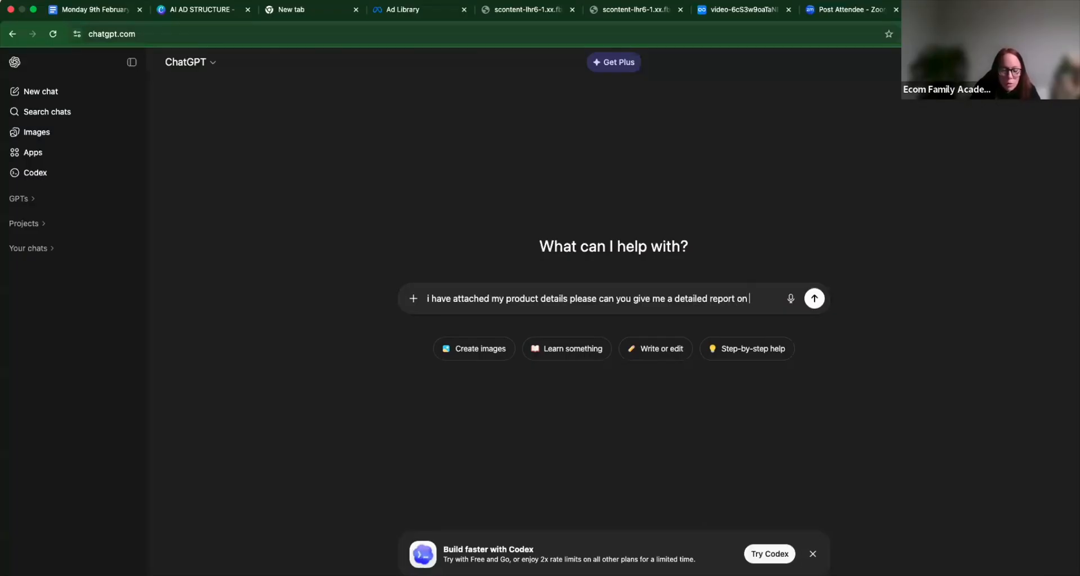
Step: Complete the prompt with "all the problems it solves and all the different ad angles i can go after" and select its whole text
text(all the pro)
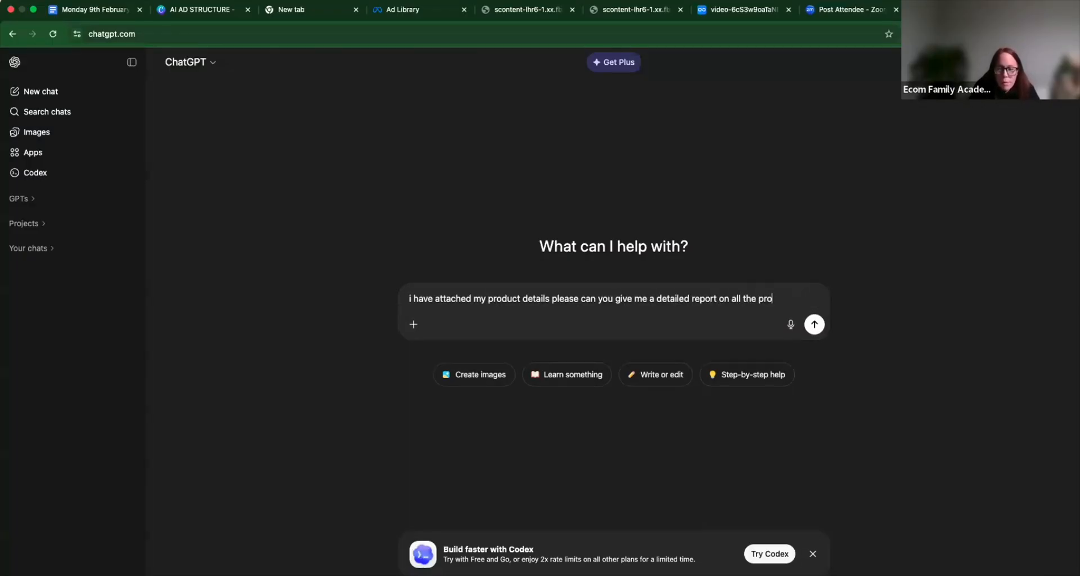
text(blems it s)
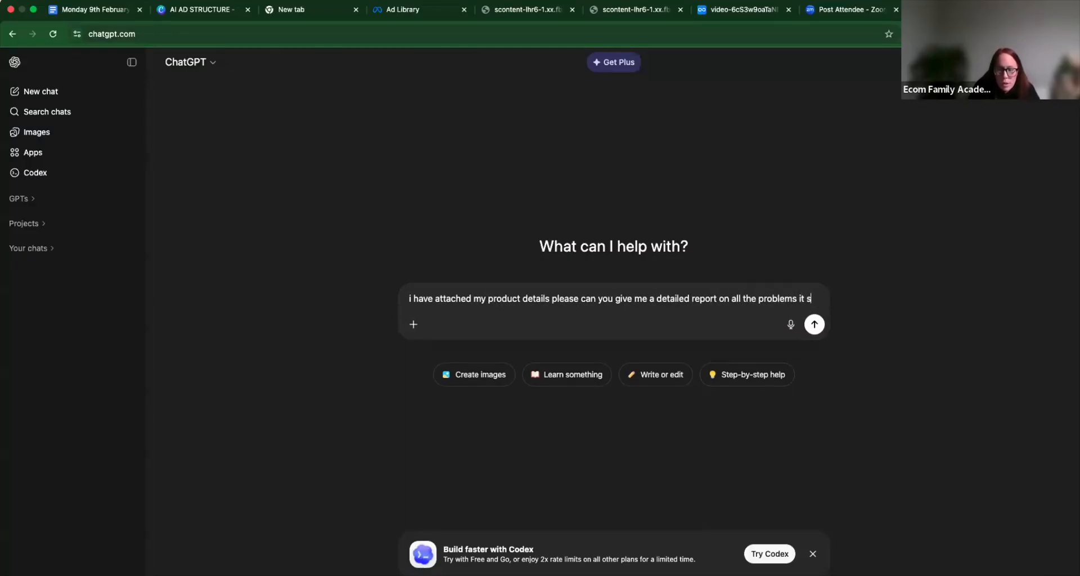
text(olves an)
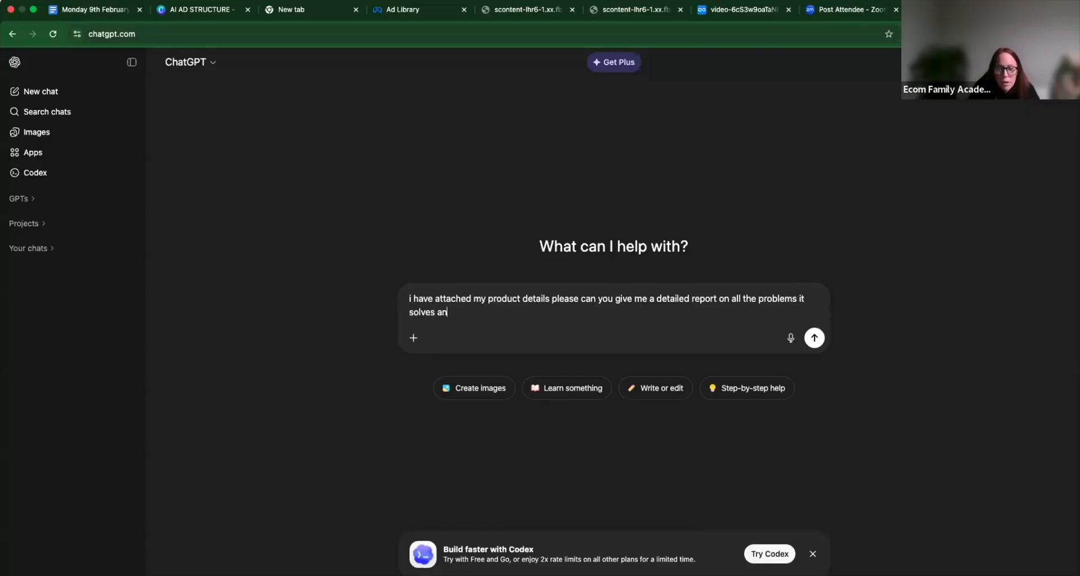
text(d all the different ad angles i ca)
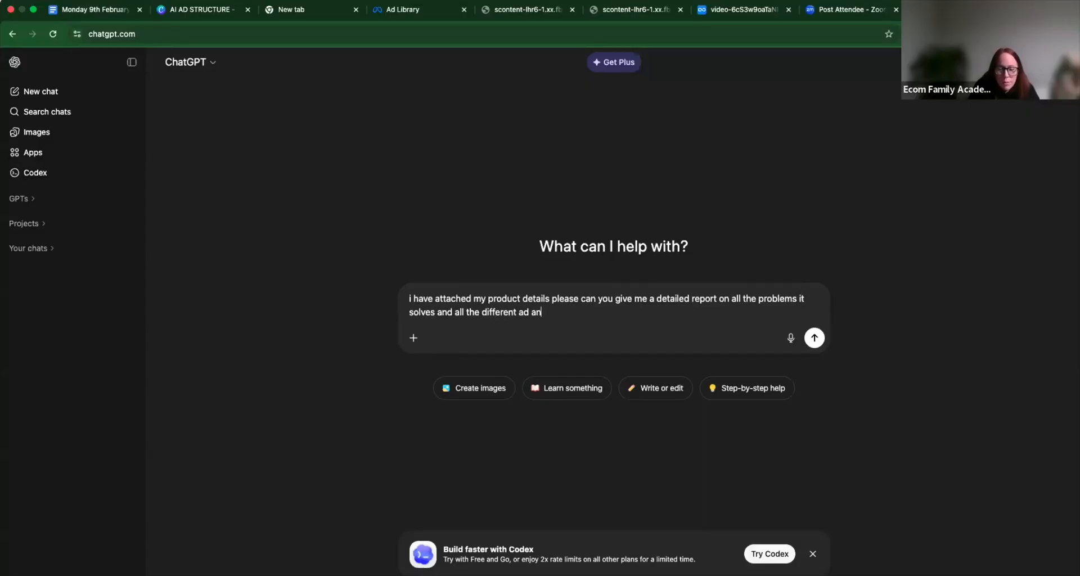
text(n go after)
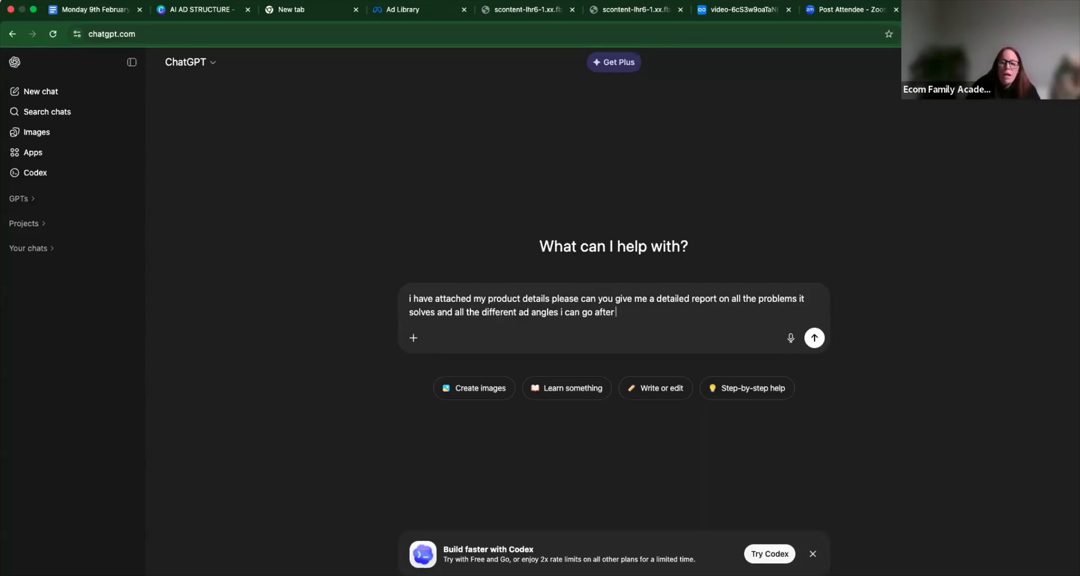
drag(625, 313, 450, 287)
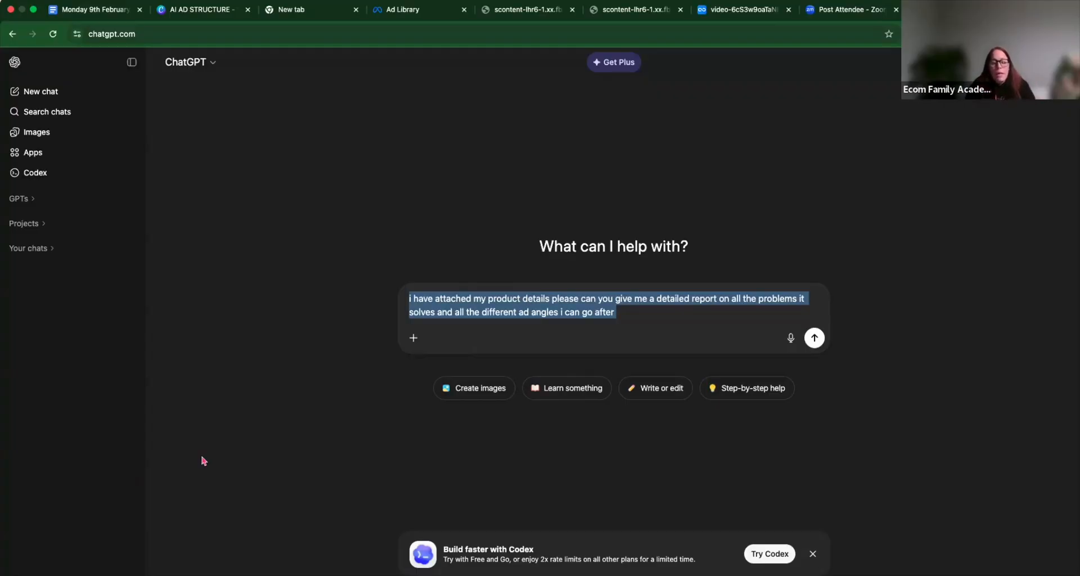
Step: Return to the Claude chat and view the Downloads files available for attachment without attaching any
key(ctrl+Right)
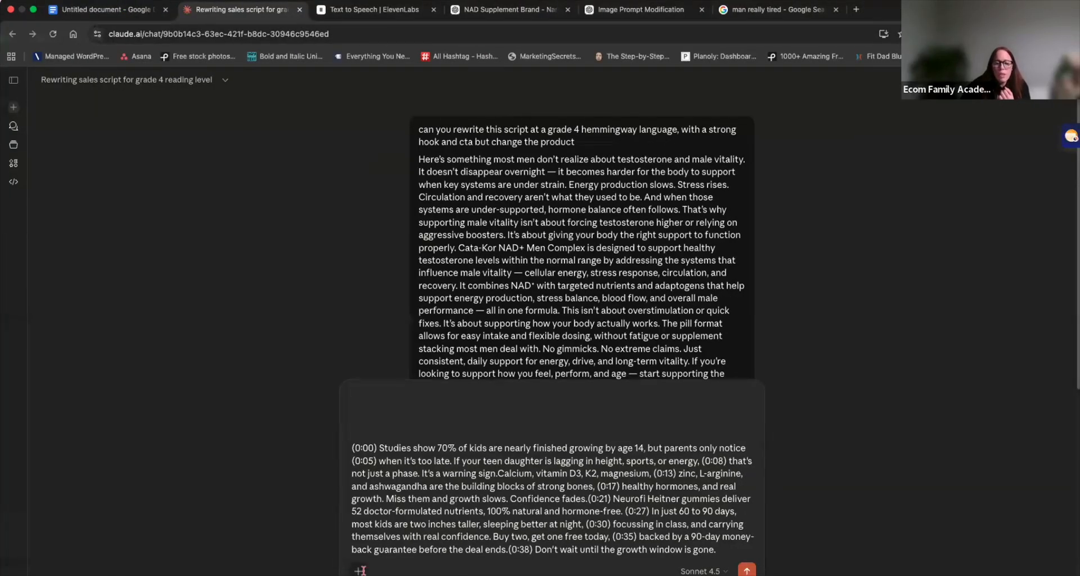
click(359, 571)
click(432, 453)
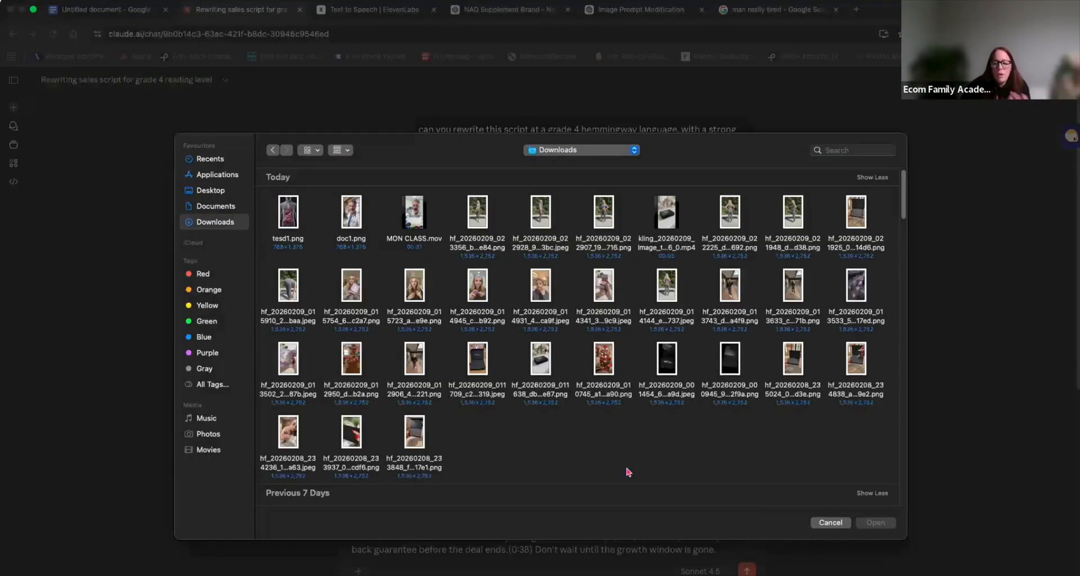
click(830, 523)
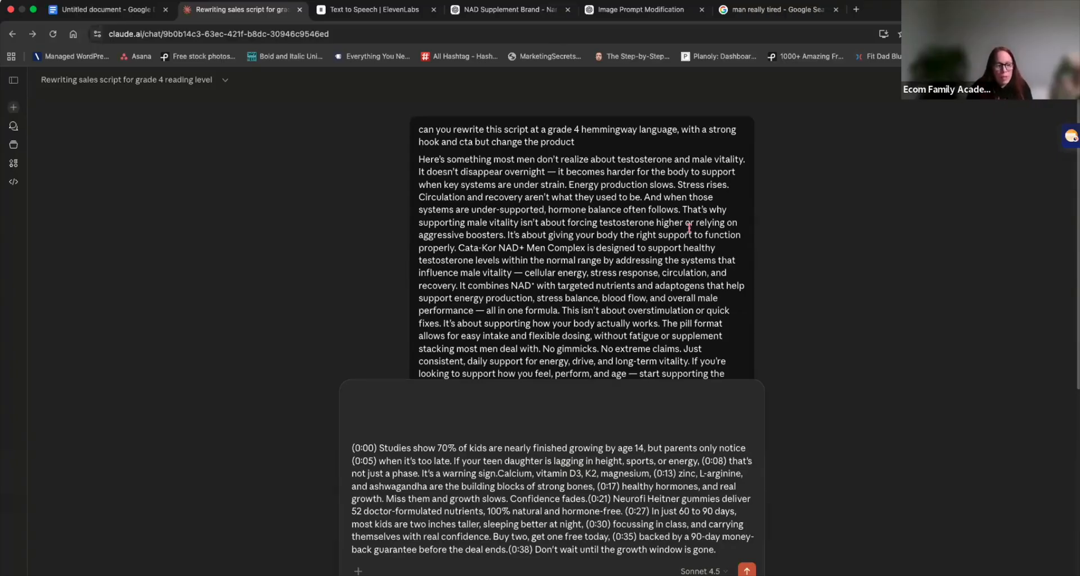
Step: Review Claude's rewritten script and highlight it from "Most men think aging just happens to them." through "This is how you take control."
scroll(798, 211, down, 10)
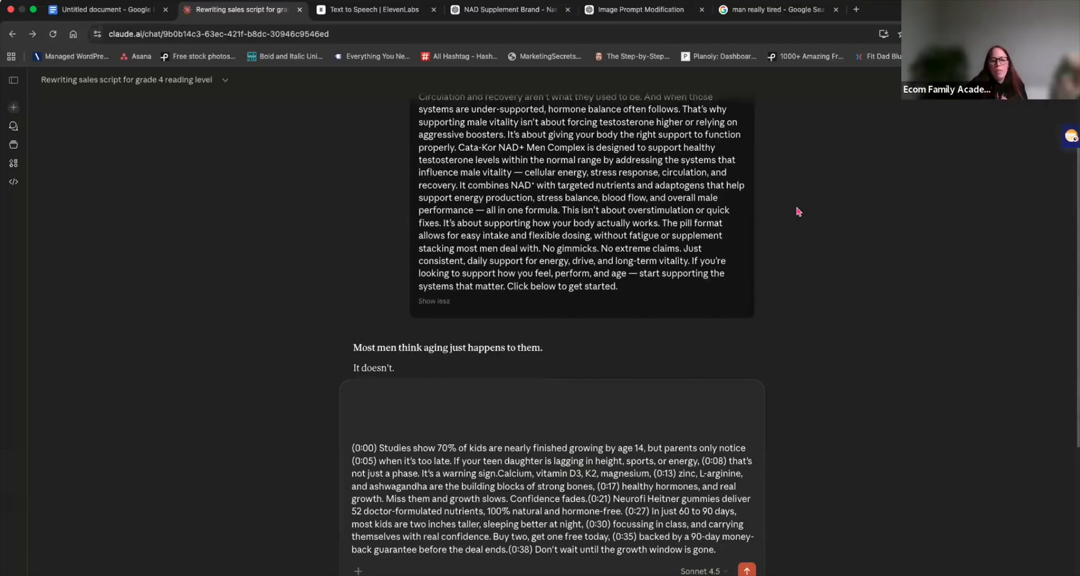
scroll(389, 186, up, 3)
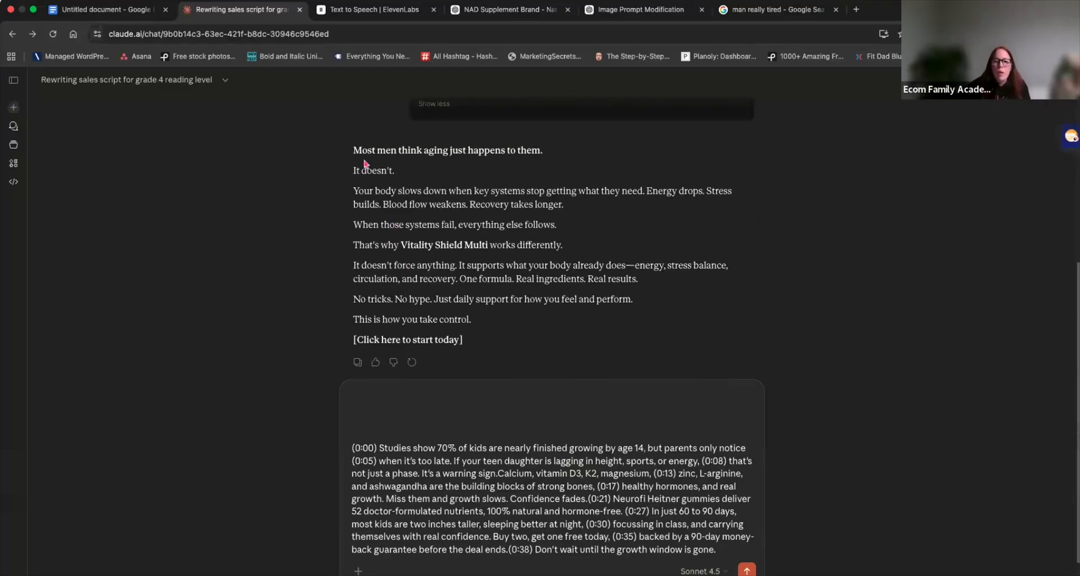
drag(353, 149, 535, 330)
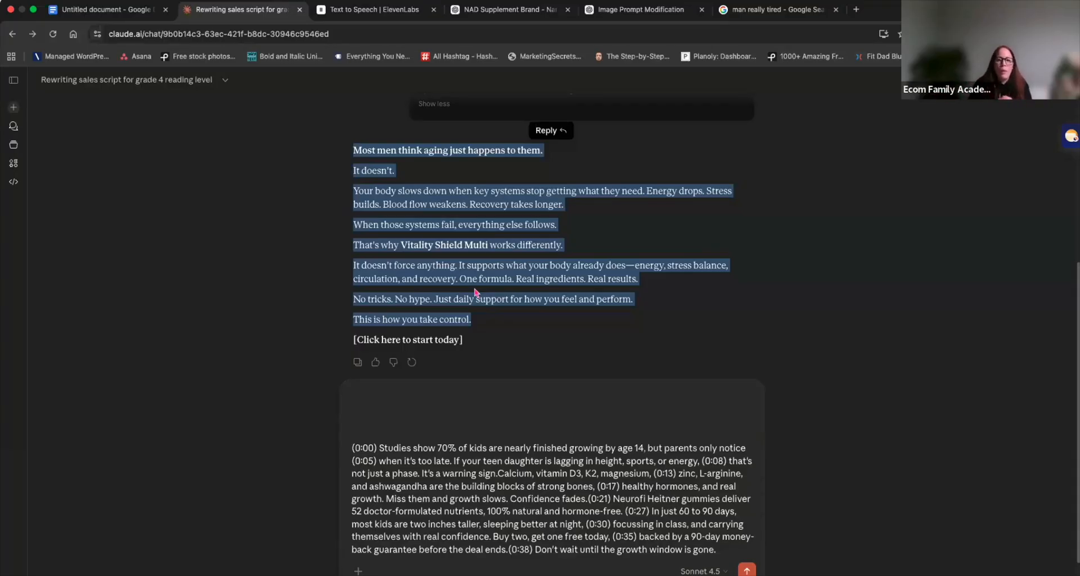
Step: Switch to QuickTime Player to show the video of the doctor above the blood vessel animation
key(ctrl+Left)
key(ctrl+Left)
key(ctrl+Left)
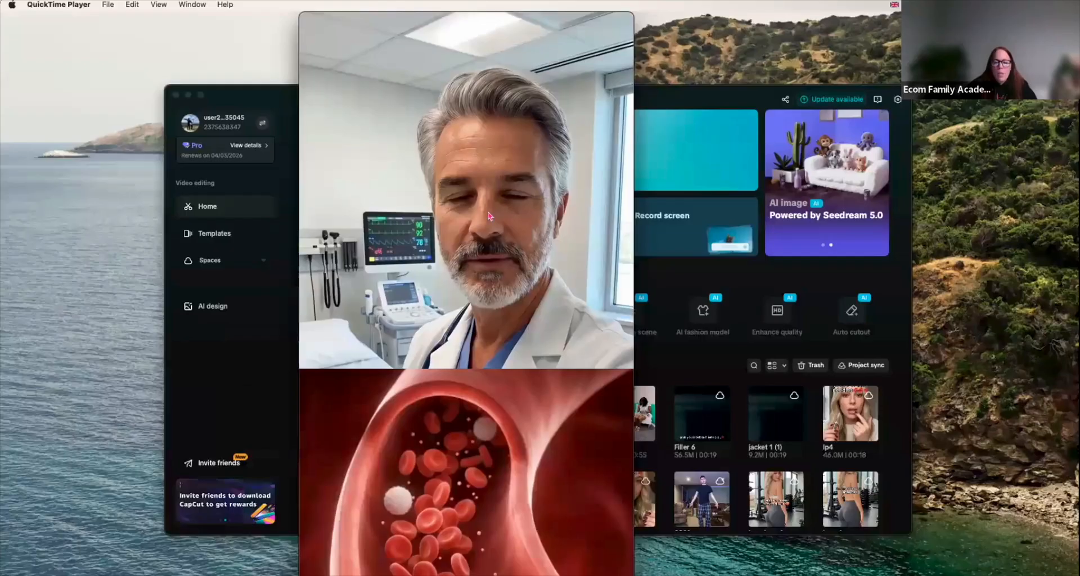
Step: Play the opening of the doctor video MON CLASS.mov and pause it after a couple of seconds
click(382, 505)
click(467, 491)
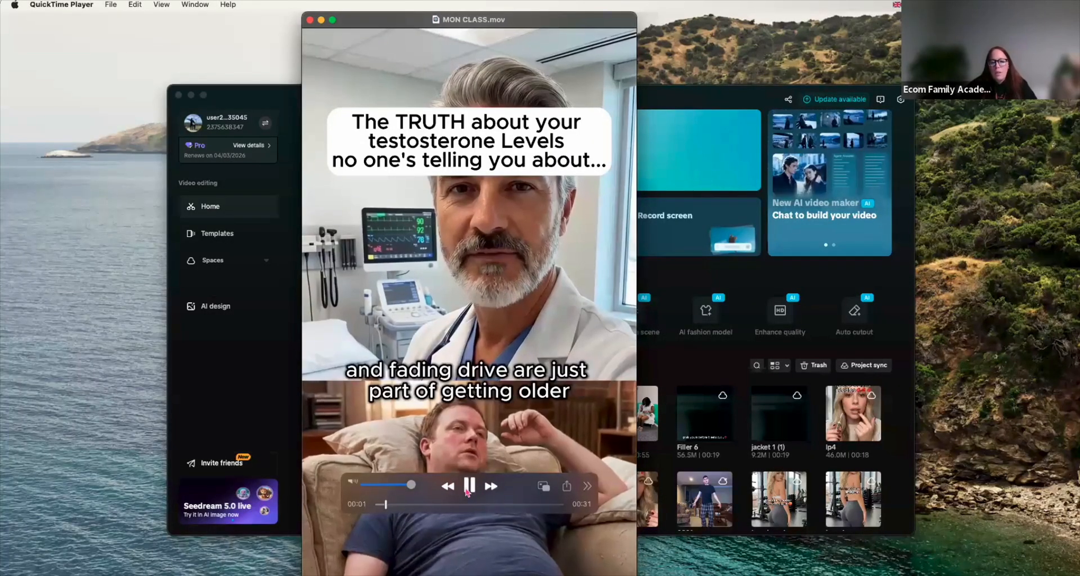
click(467, 491)
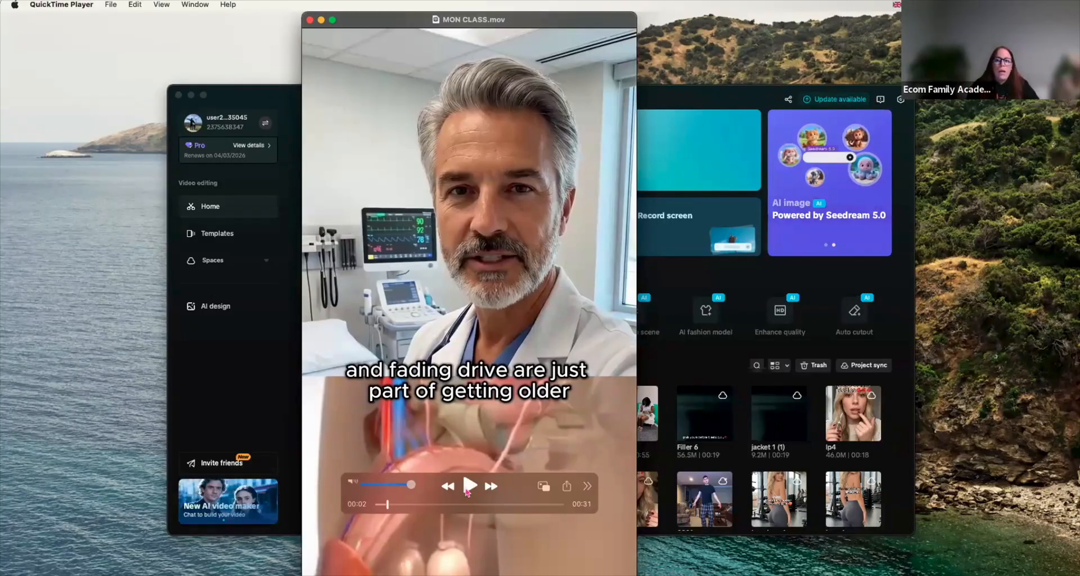
Step: Switch from QuickTime Player to the Chrome window with the Higgsfield nano_banana_2 image generation page
key(ctrl+Right)
key(ctrl+Right)
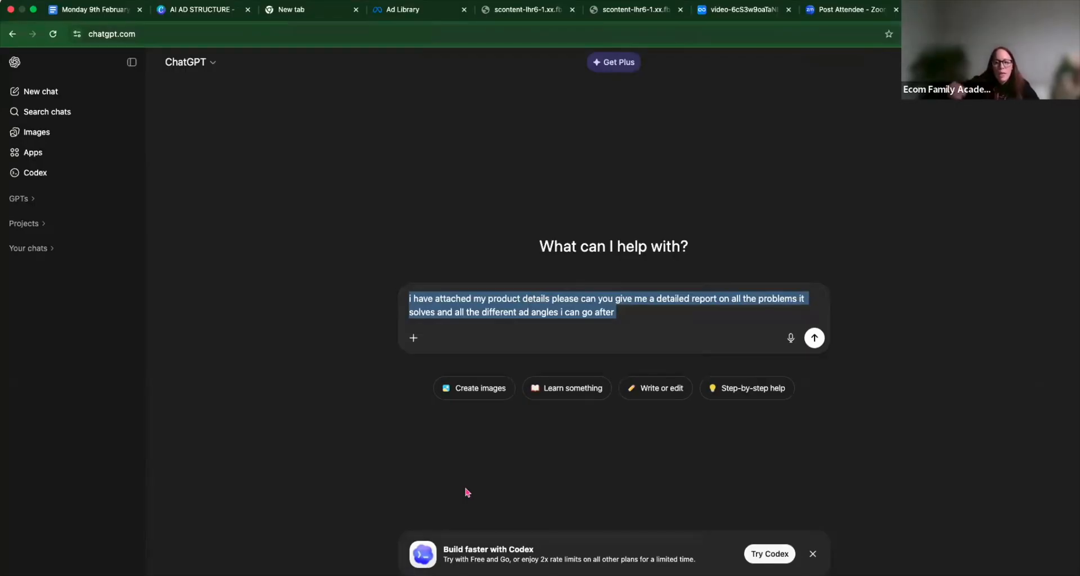
key(ctrl+Right)
key(ctrl+Right)
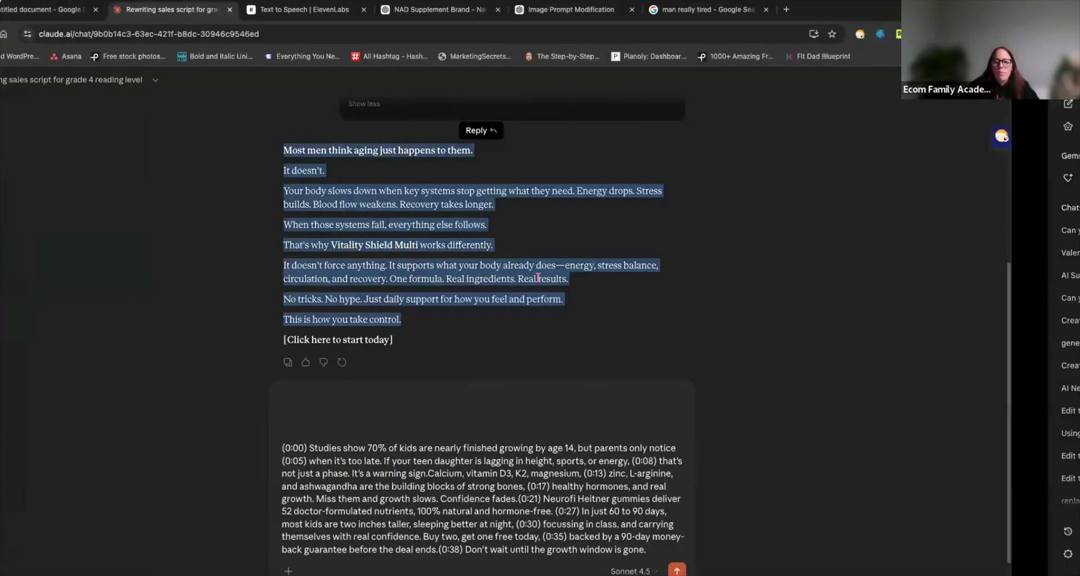
click(861, 13)
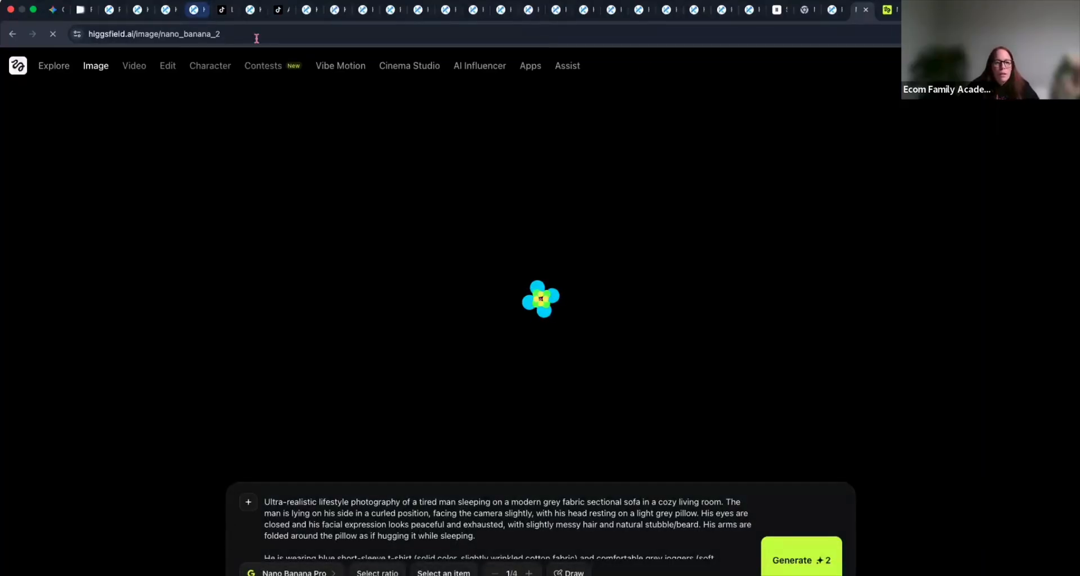
Step: Copy the address higgsfield.ai/image/nano_banana_2 and load it in a second browser tab
click(257, 38)
key(super+c)
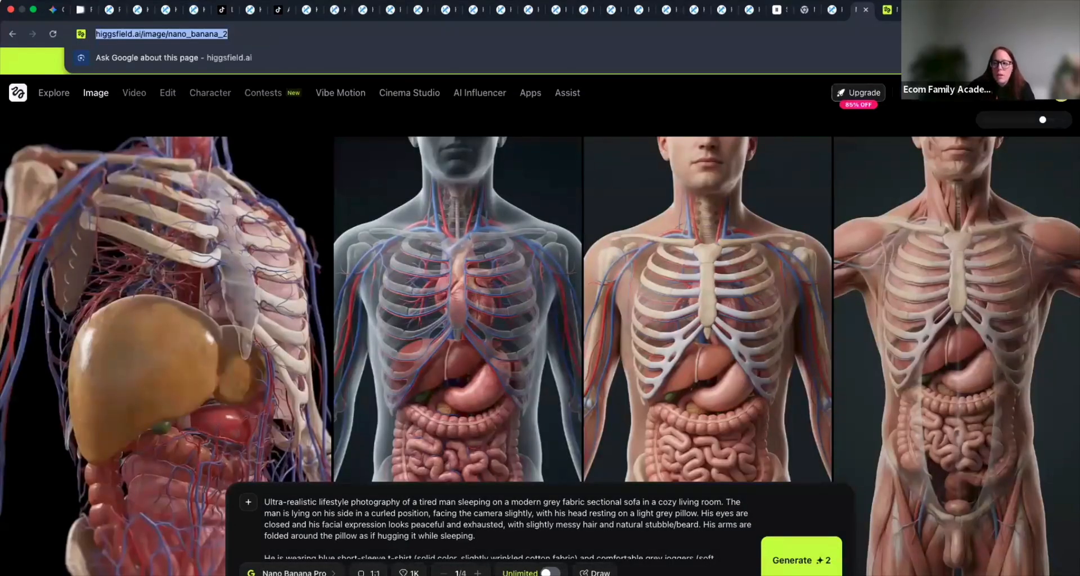
key(super+t)
key(super+v)
key(Return)
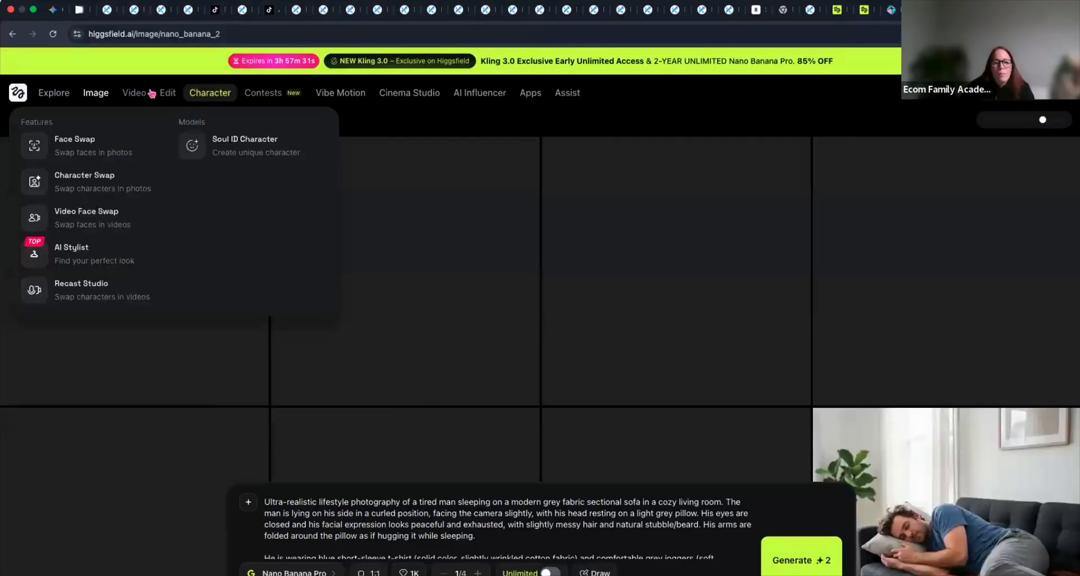
Step: Open Higgsfield's Create Video page and choose the General preset of the Kling 2.6 model
mouse_move(132, 90)
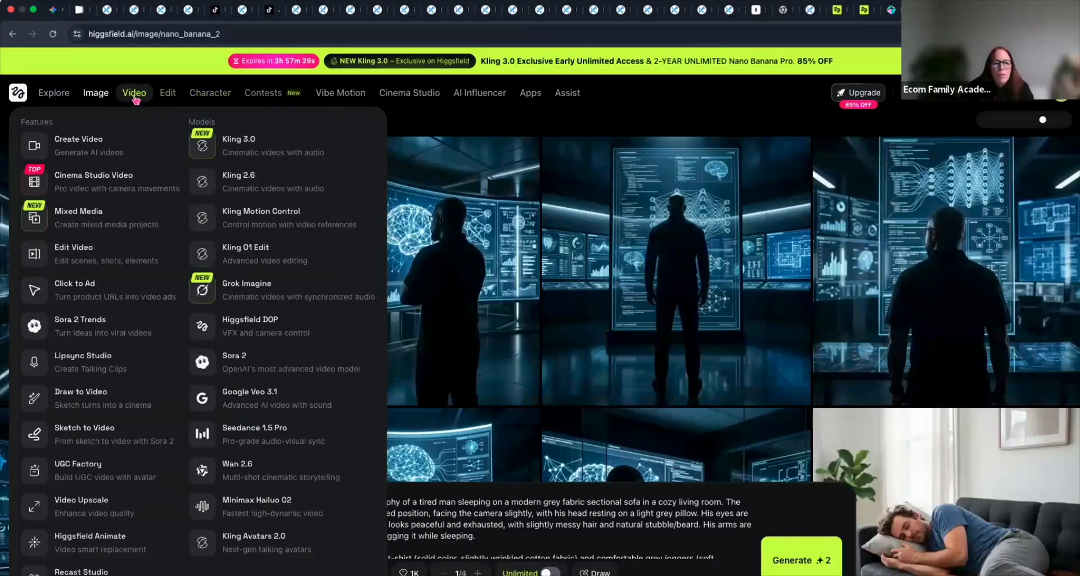
click(107, 146)
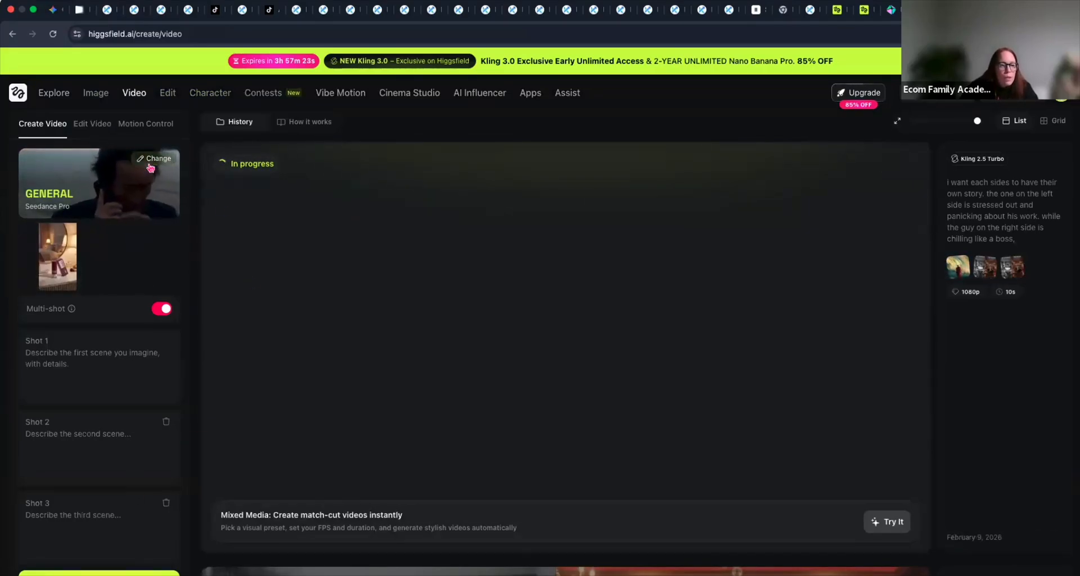
click(141, 190)
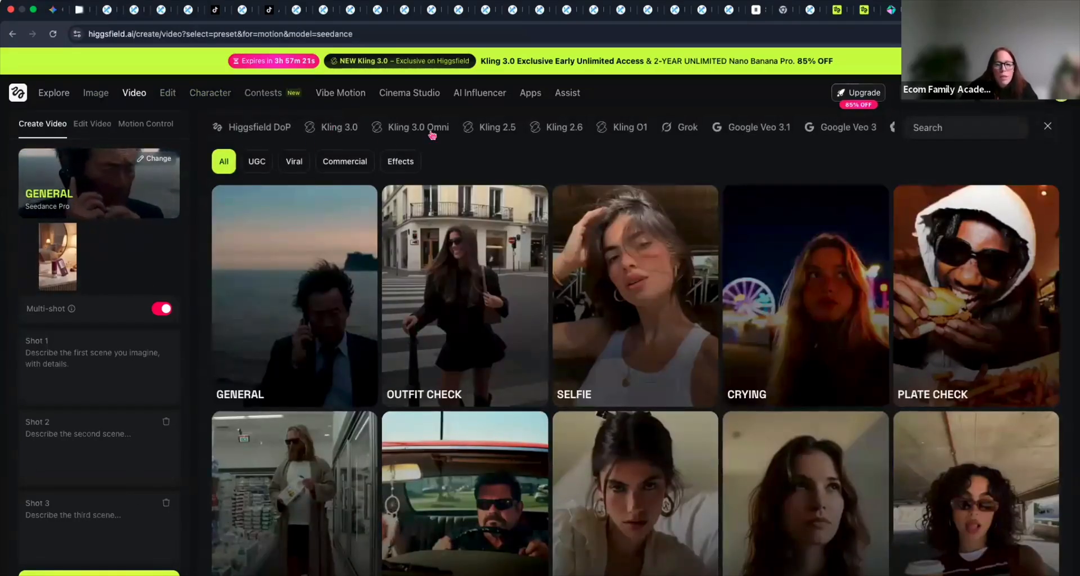
click(559, 130)
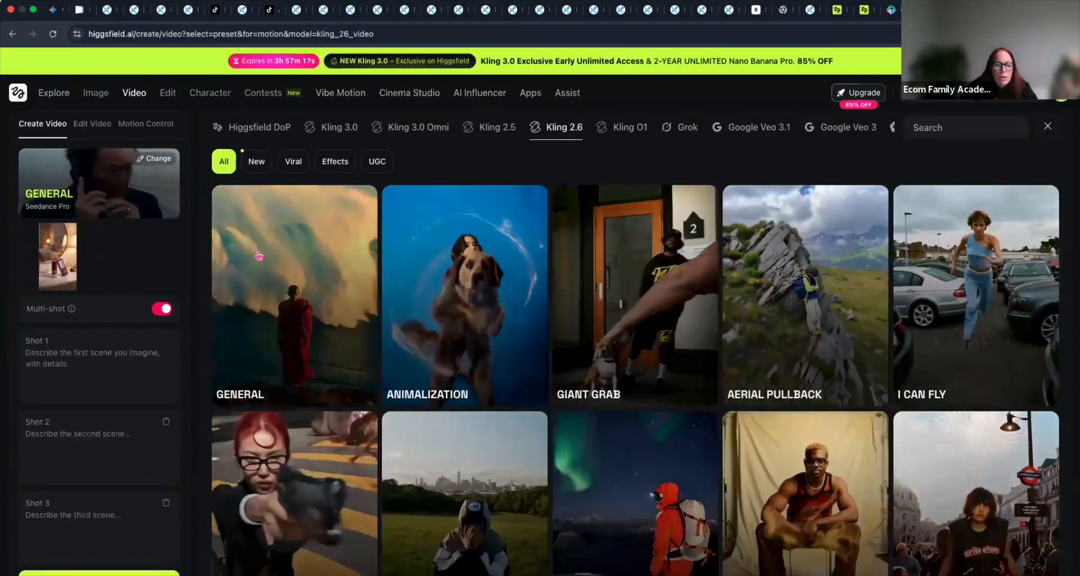
click(270, 293)
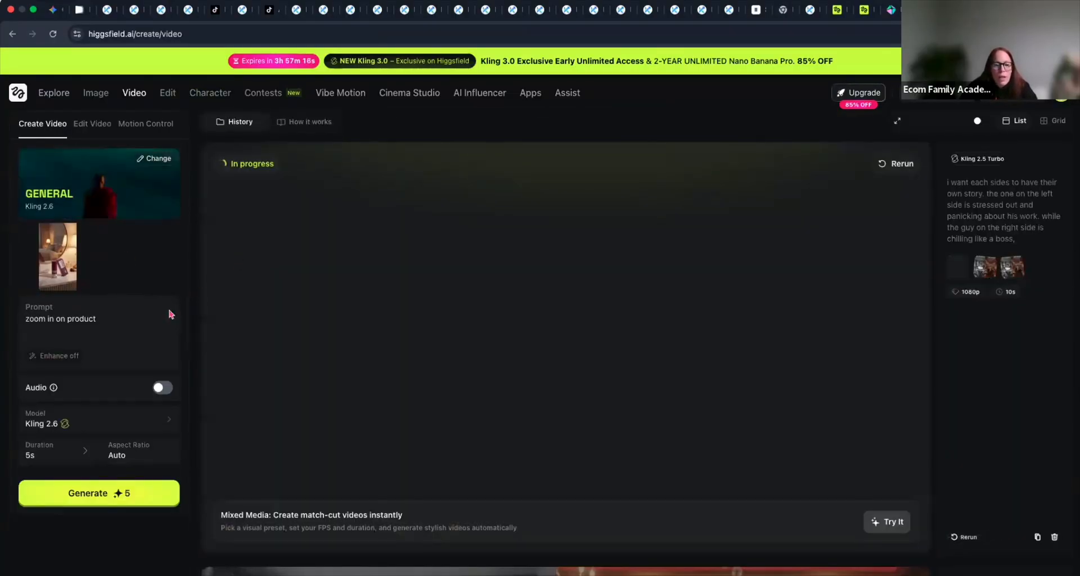
Step: Turn on audio for the Kling 2.6 video and set its duration to 10s
click(162, 388)
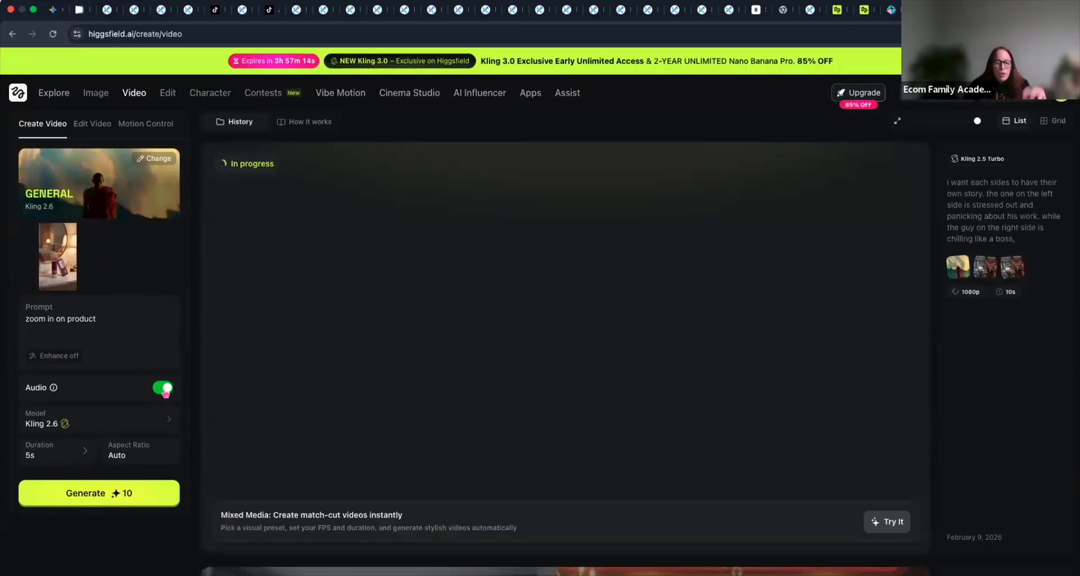
click(74, 458)
click(155, 474)
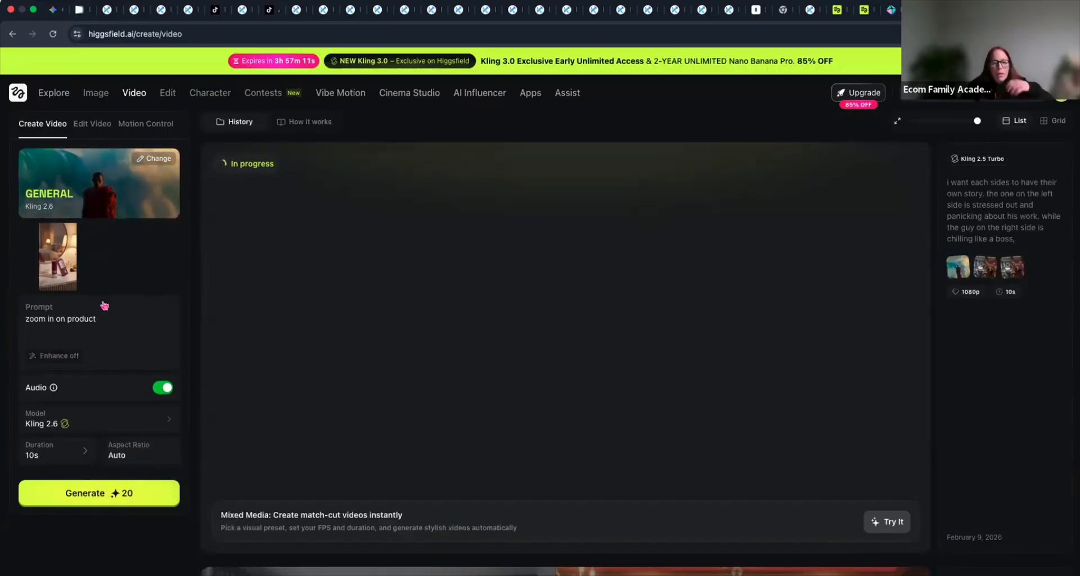
Step: Replace the video prompt "zoom in on product" with "the doctor says ' xxxxxx'"
drag(98, 319, 17, 320)
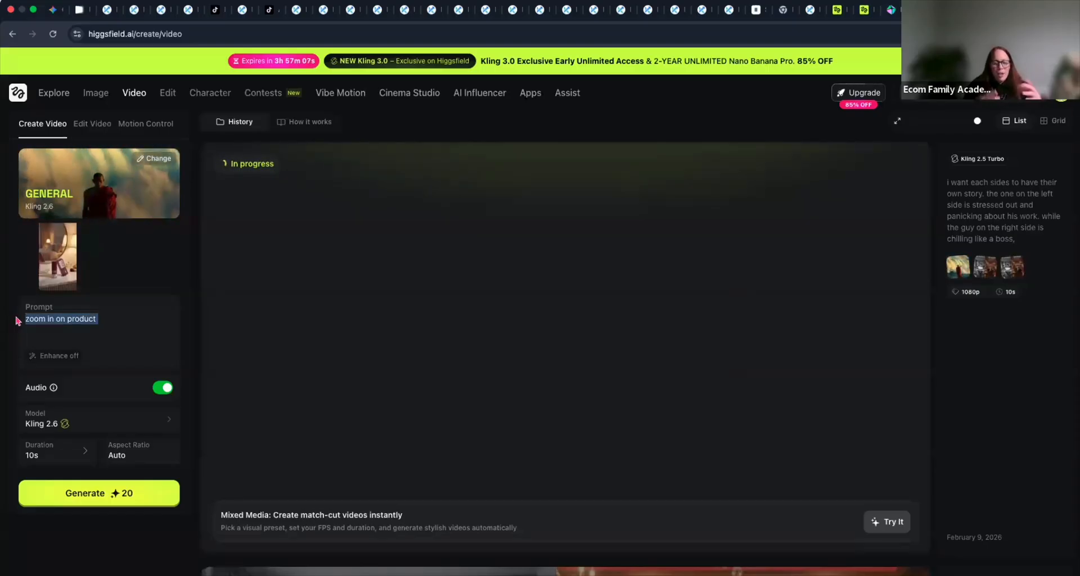
text(the doc)
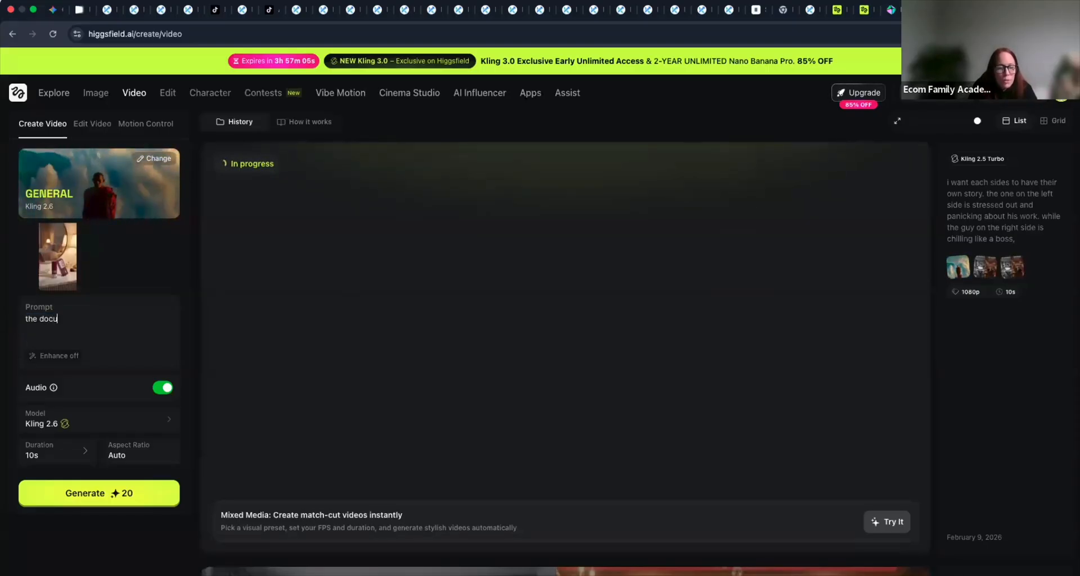
text(tor)
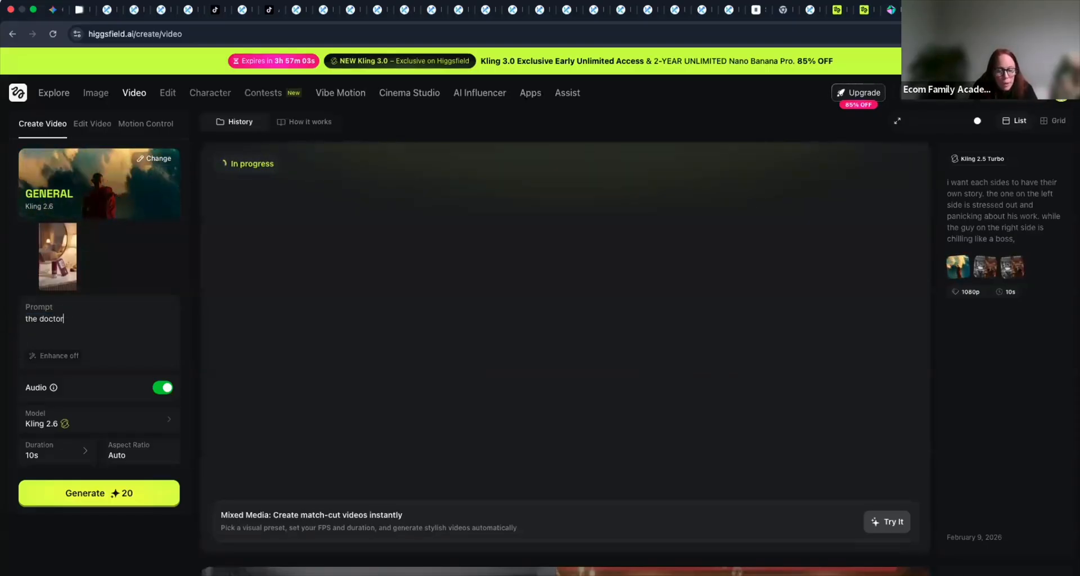
text( says )
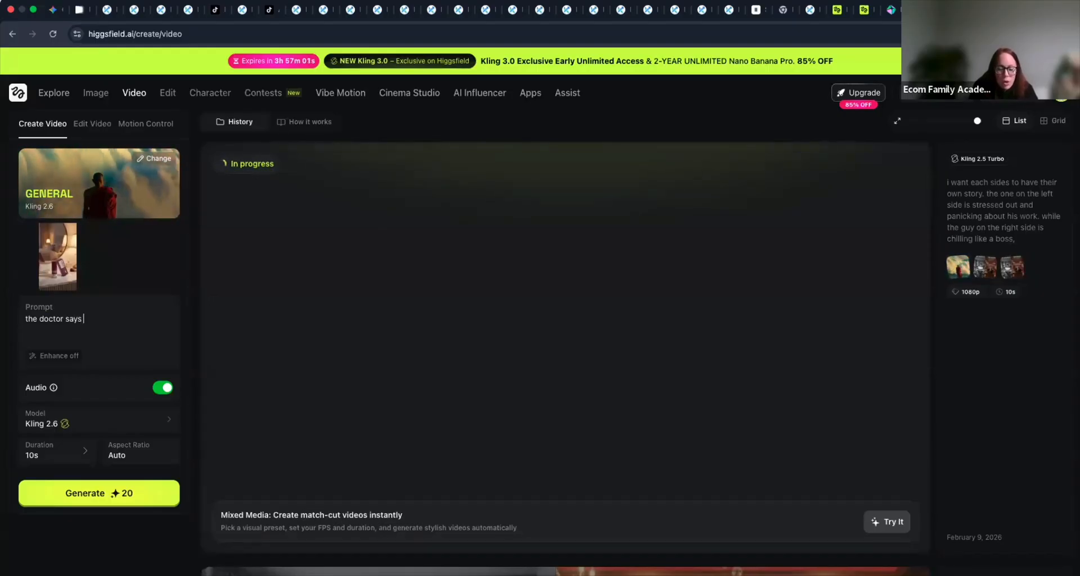
text(:' xxx)
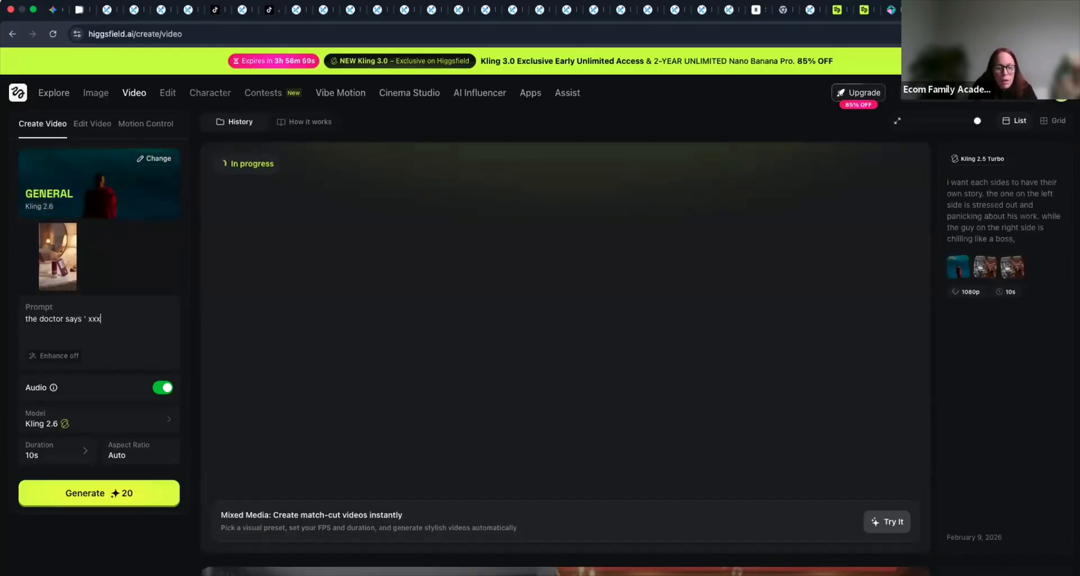
text(xxx')
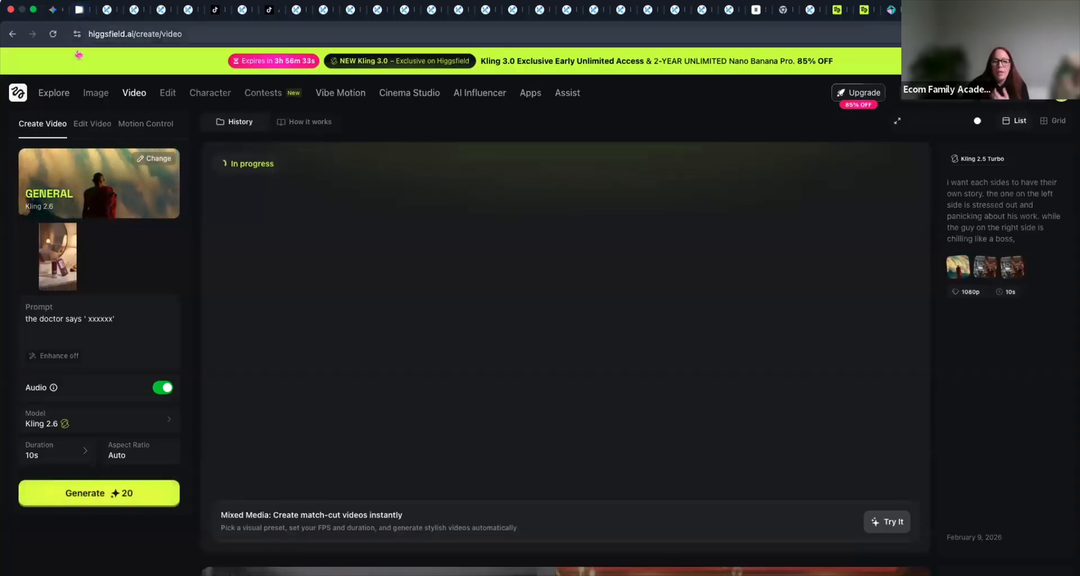
Step: Open the Google Flow project "Jan 15 - 18:25" and change its generation mode to Frames to Video
mouse_move(136, 97)
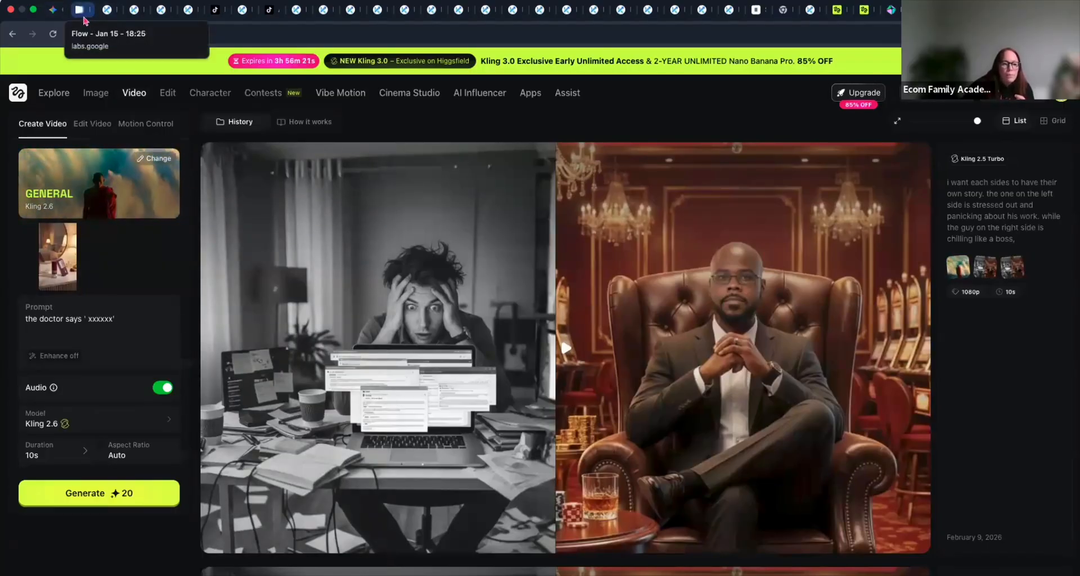
click(109, 19)
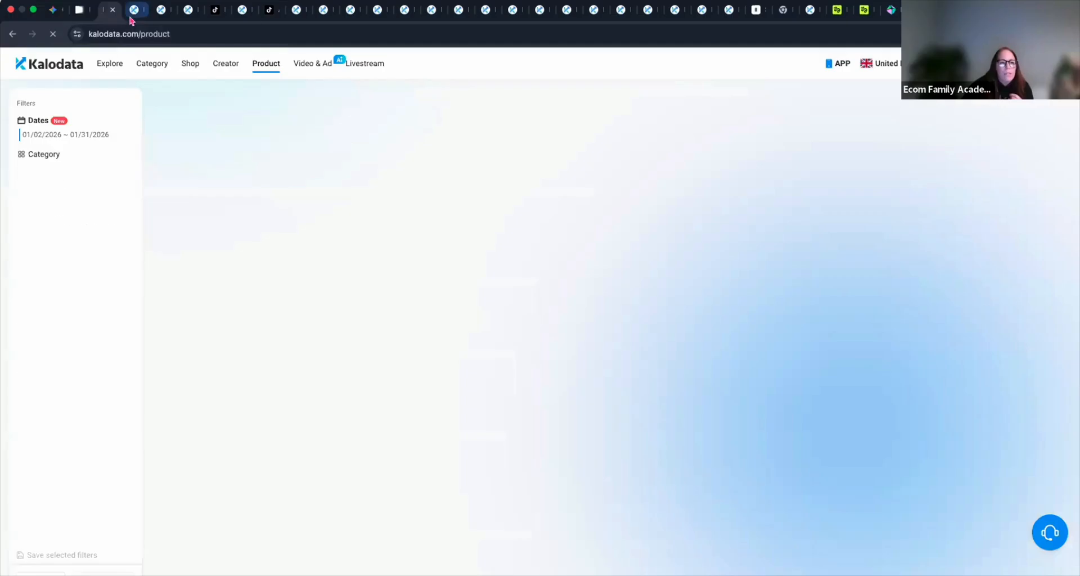
click(130, 17)
click(82, 18)
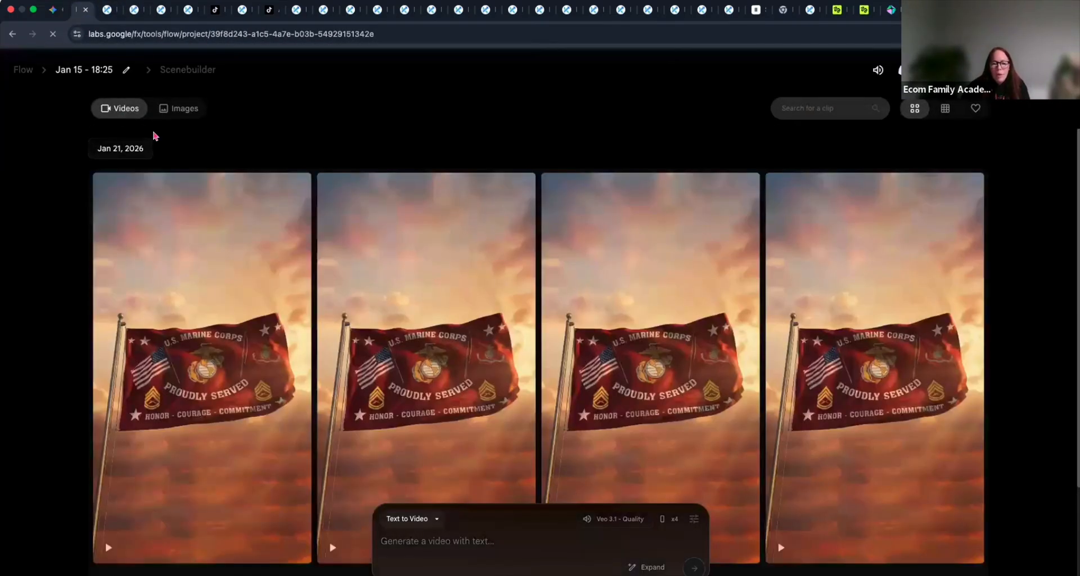
click(422, 521)
click(416, 438)
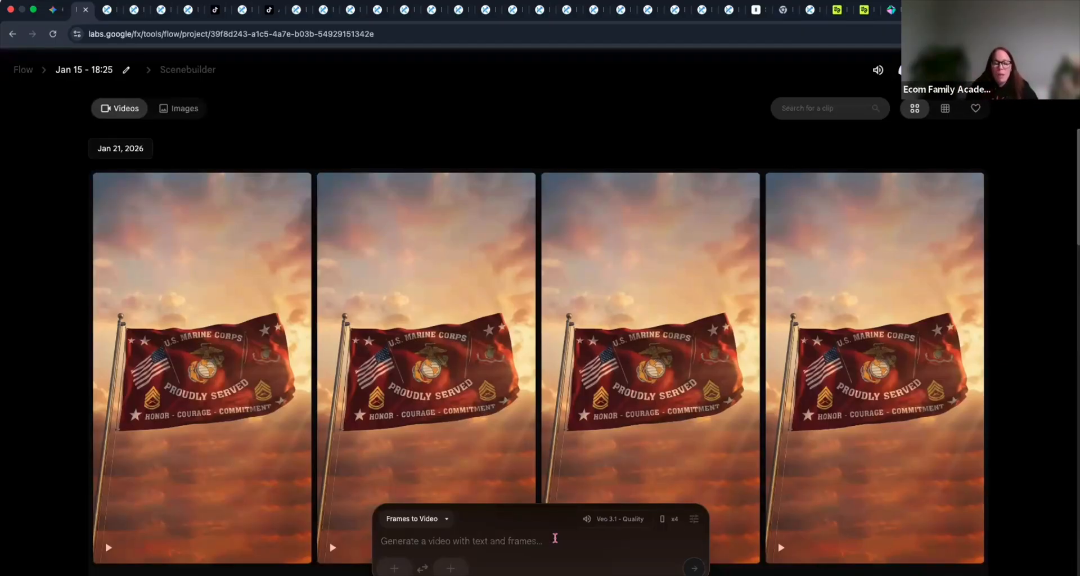
Step: Return to the Canva AI AD STRUCTURE design and go through its first three points, from finding the winning video to creating the voiceover
key(ctrl+Left)
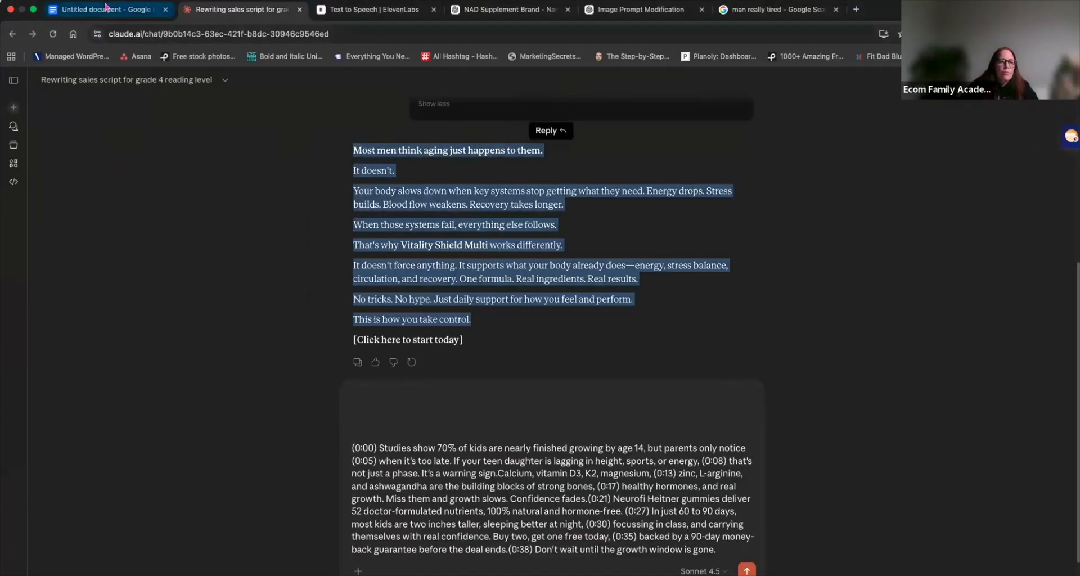
key(ctrl+Left)
click(110, 10)
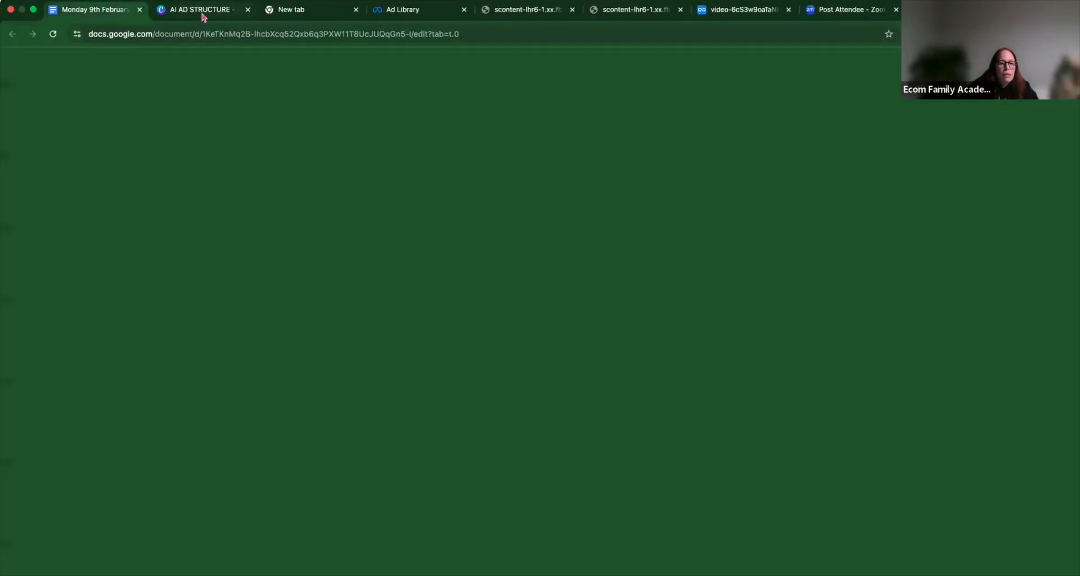
click(203, 14)
click(589, 212)
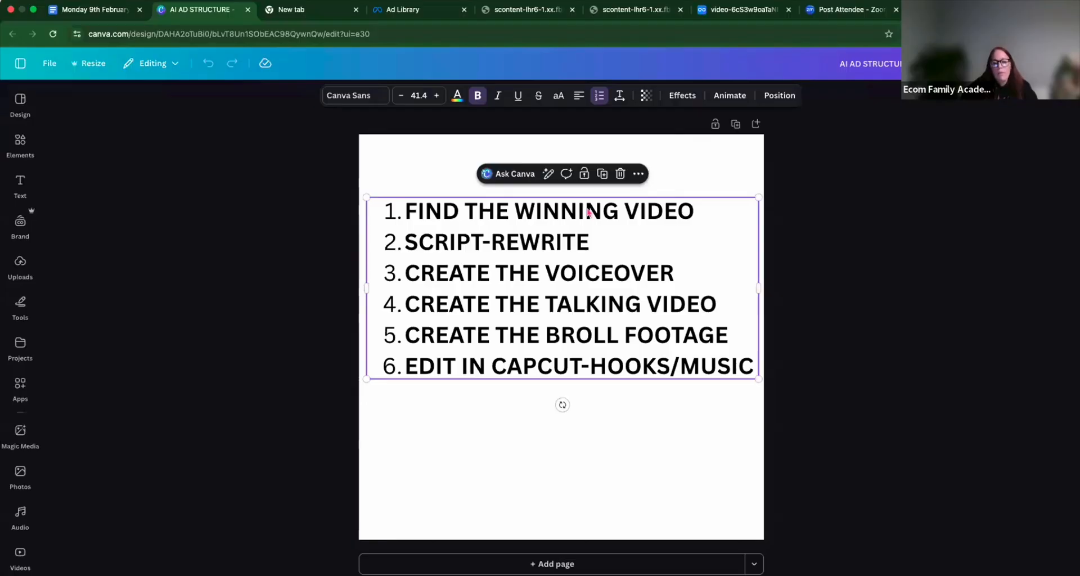
click(575, 242)
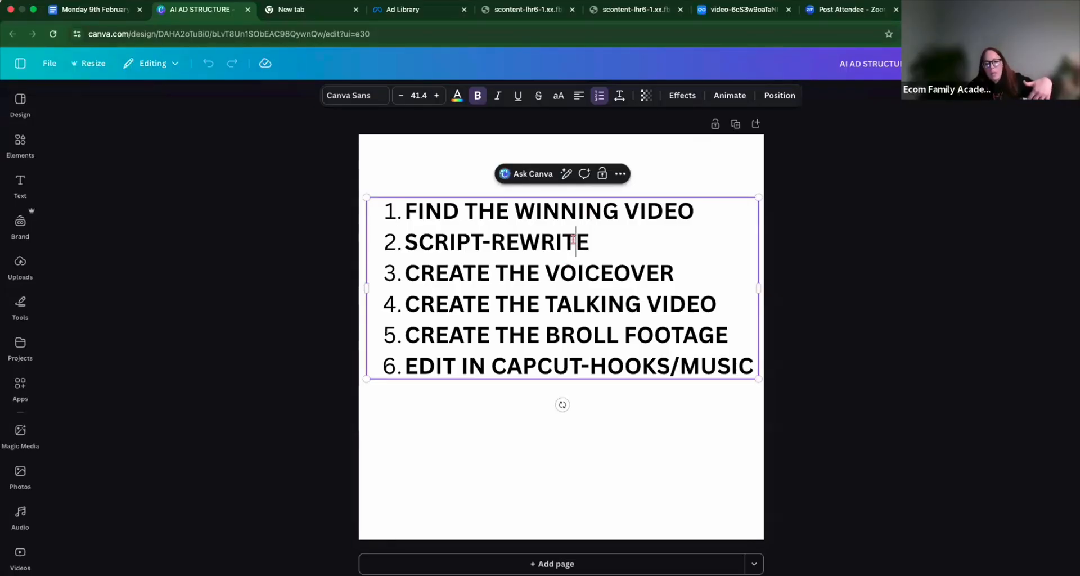
click(575, 274)
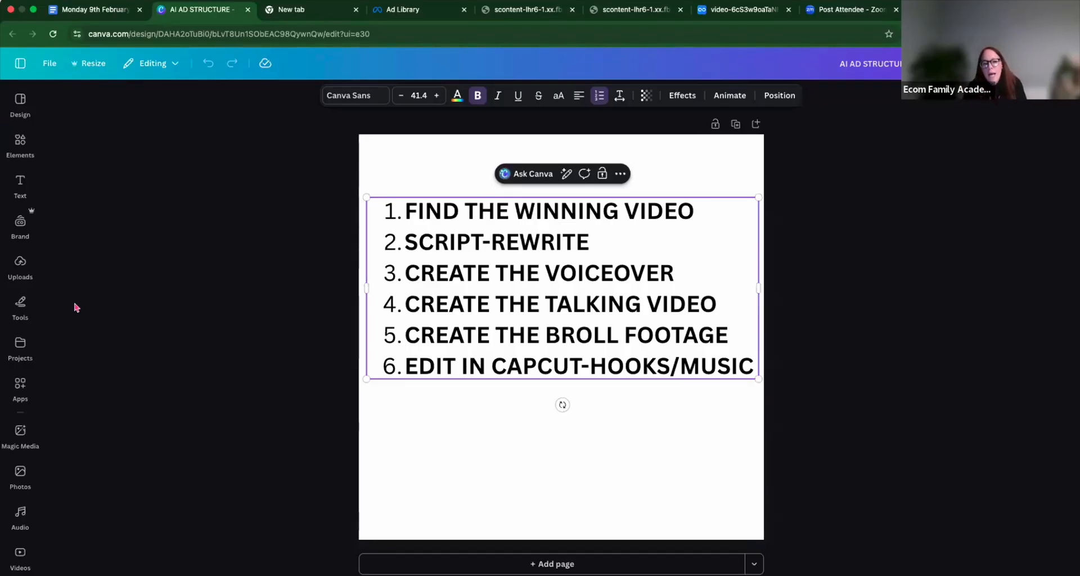
Step: Open the ElevenLabs Text to Speech page and examine the remaining credits and the history of generated voiceovers
key(ctrl+Right)
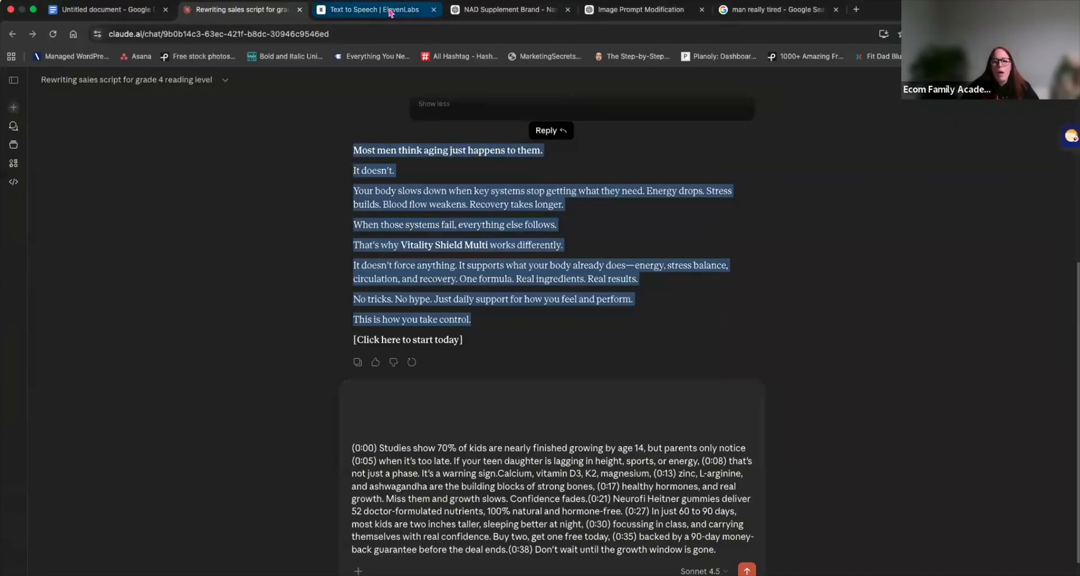
click(389, 12)
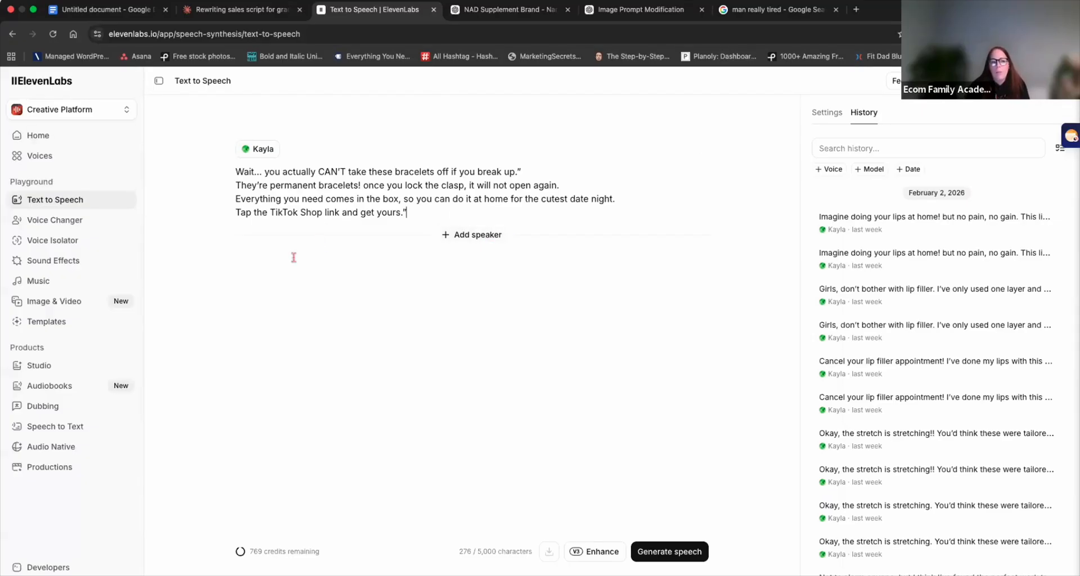
mouse_move(292, 552)
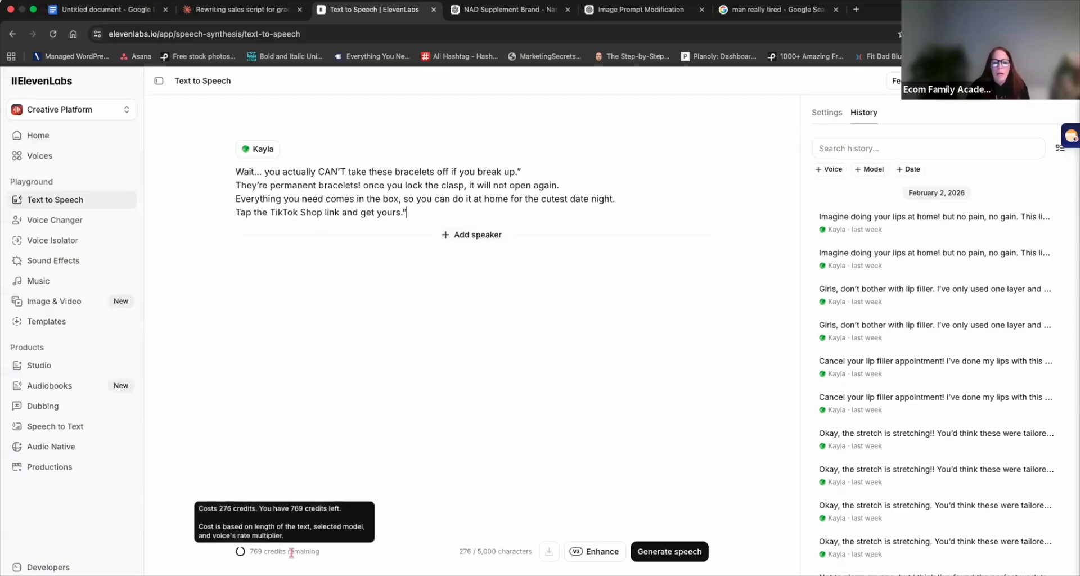
scroll(1015, 391, down, 6)
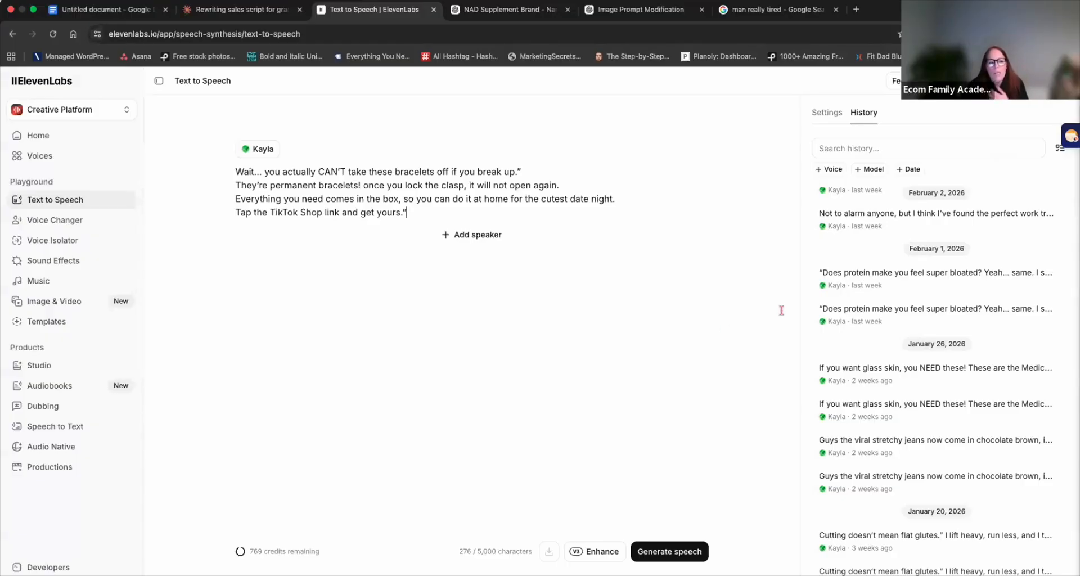
Step: Open the ElevenLabs Voices library in a separate tab and bring it into view
right_click(47, 163)
click(79, 166)
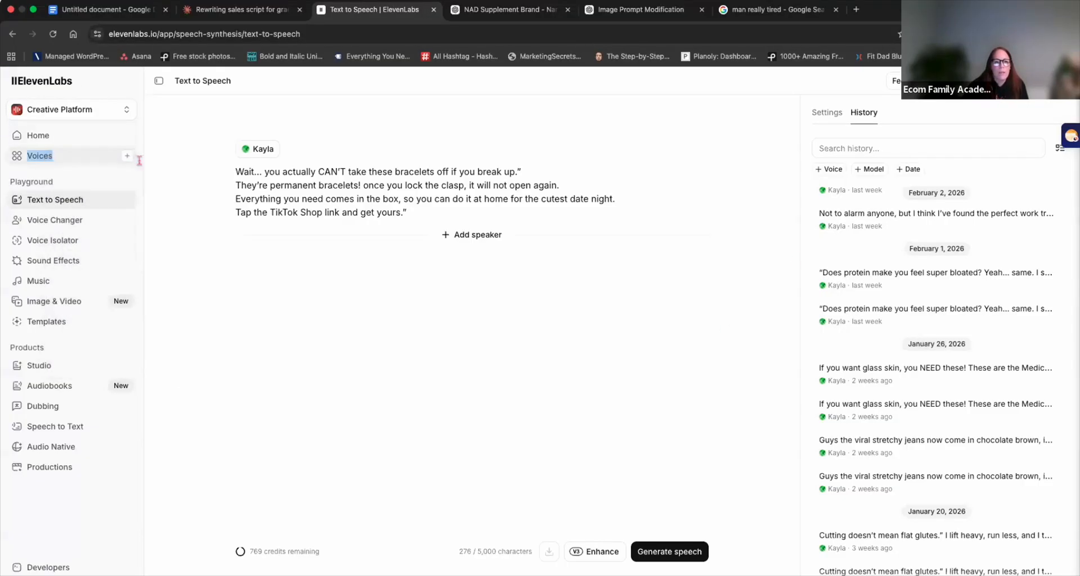
click(513, 9)
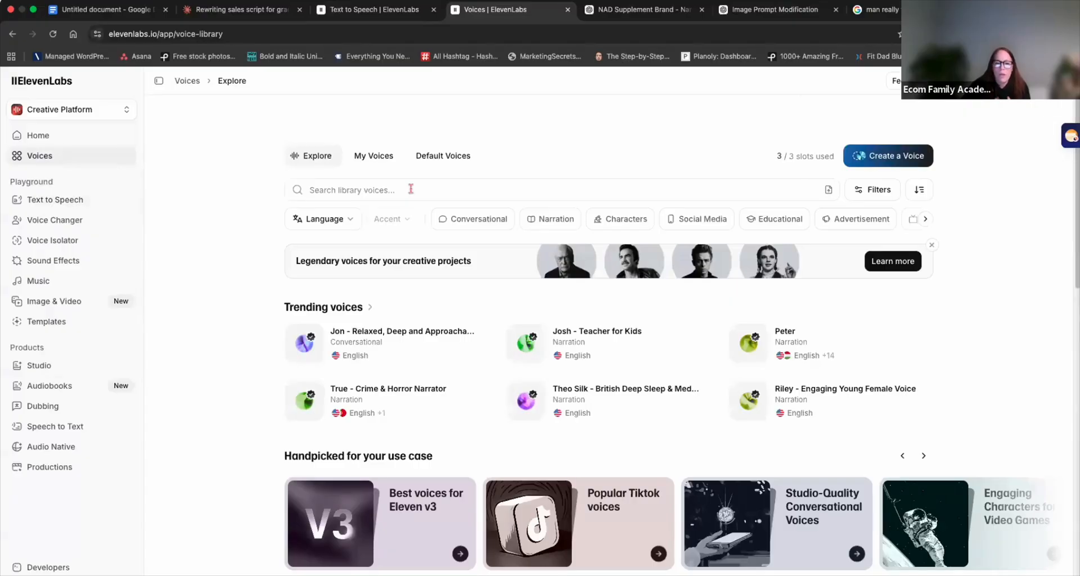
Step: Filter the ElevenLabs voice library to male voices and look over the resulting list, starting with the Jon voice
click(859, 195)
click(761, 254)
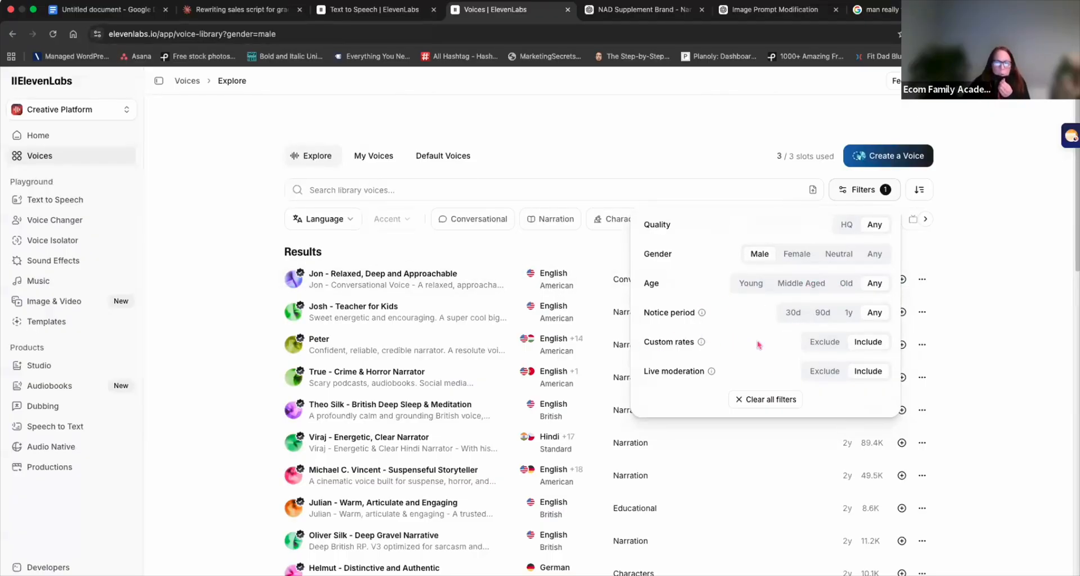
click(862, 192)
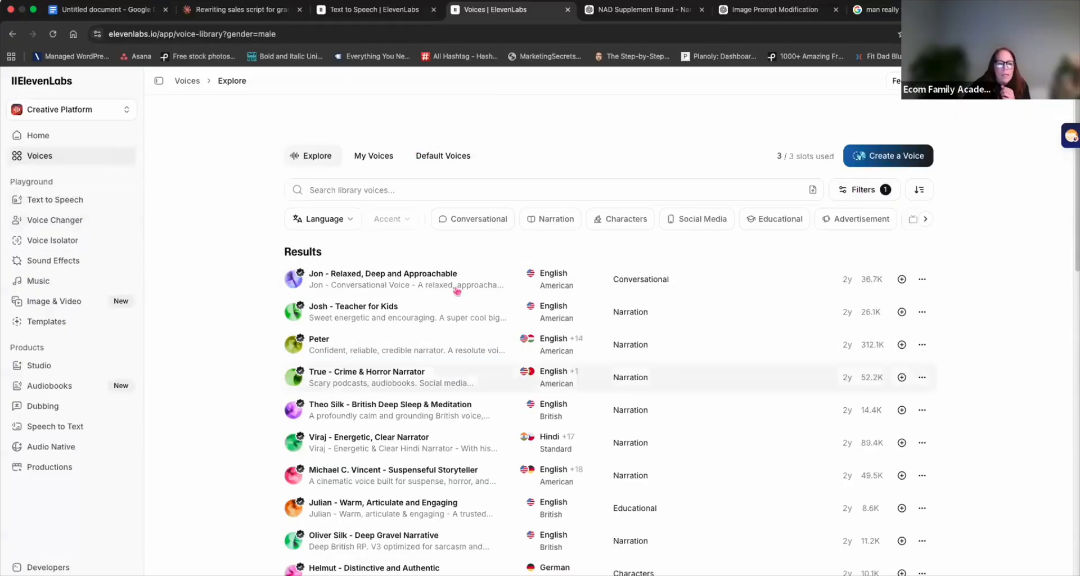
mouse_move(456, 290)
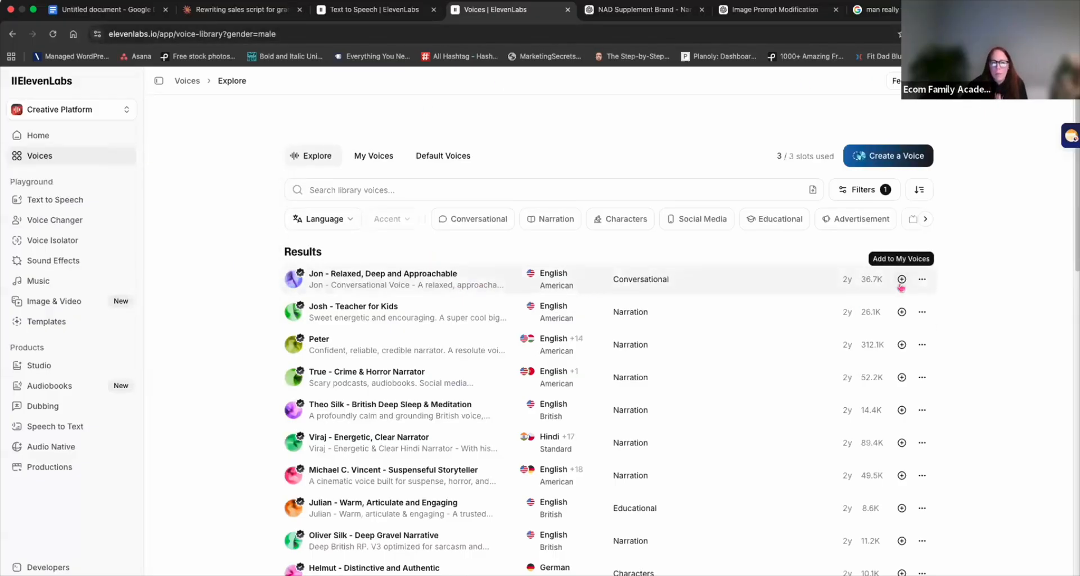
Step: Return to Text to Speech and look through the selectable voices for the current script without changing the voice
click(70, 201)
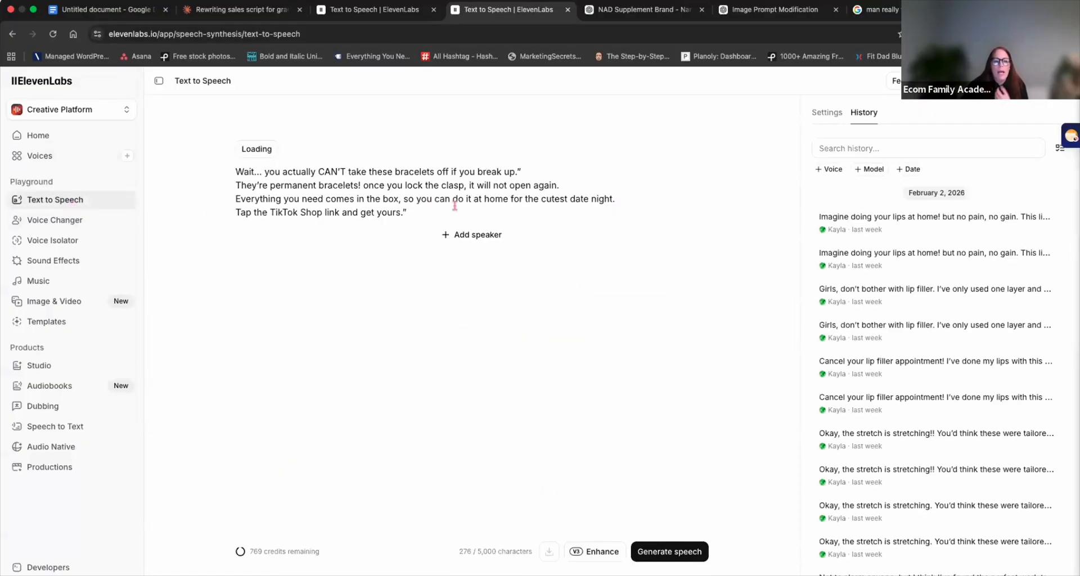
click(828, 115)
click(959, 227)
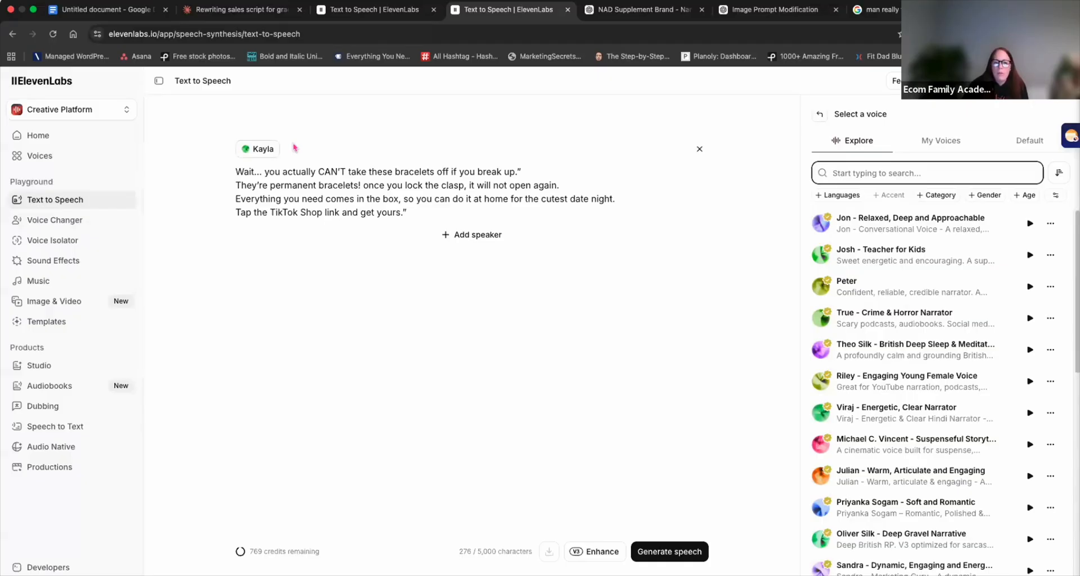
click(820, 117)
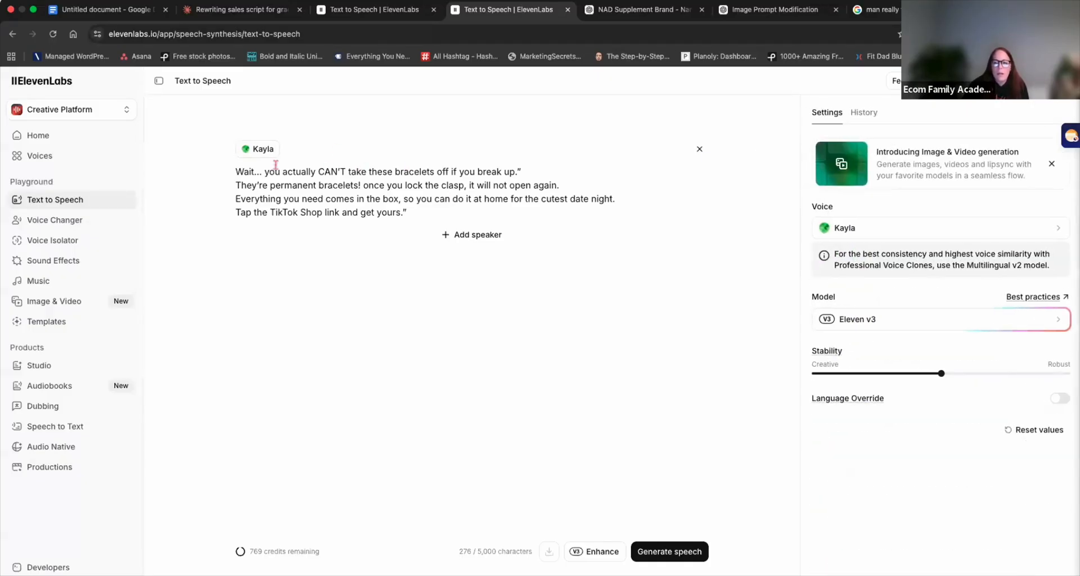
Step: Play and stop the newest generated voiceover in the Text to Speech history
click(867, 114)
click(1000, 223)
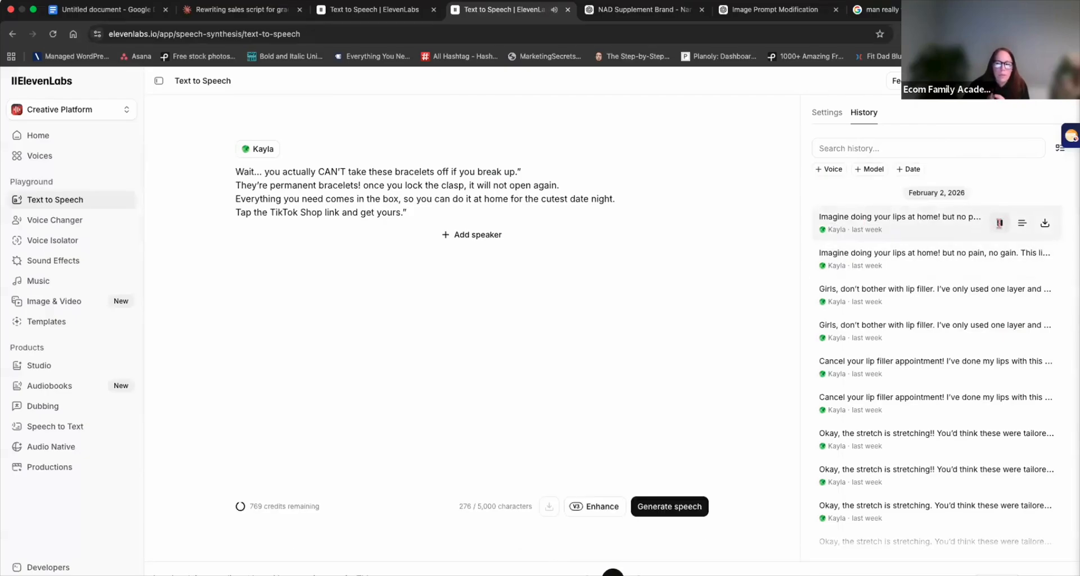
click(1000, 223)
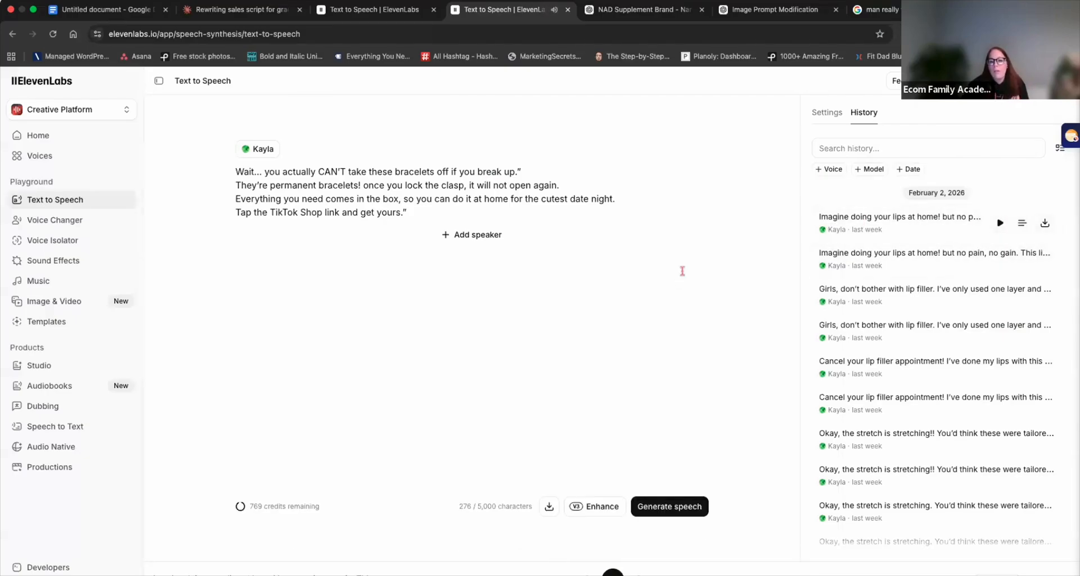
Step: Switch the speech model to Eleven Multilingual v2
click(826, 114)
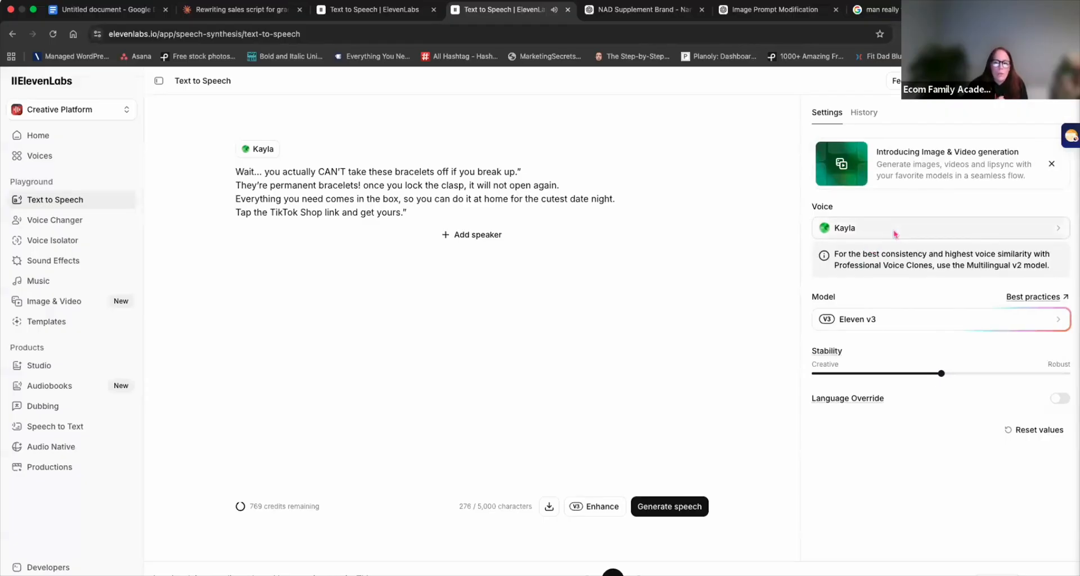
click(838, 367)
click(819, 115)
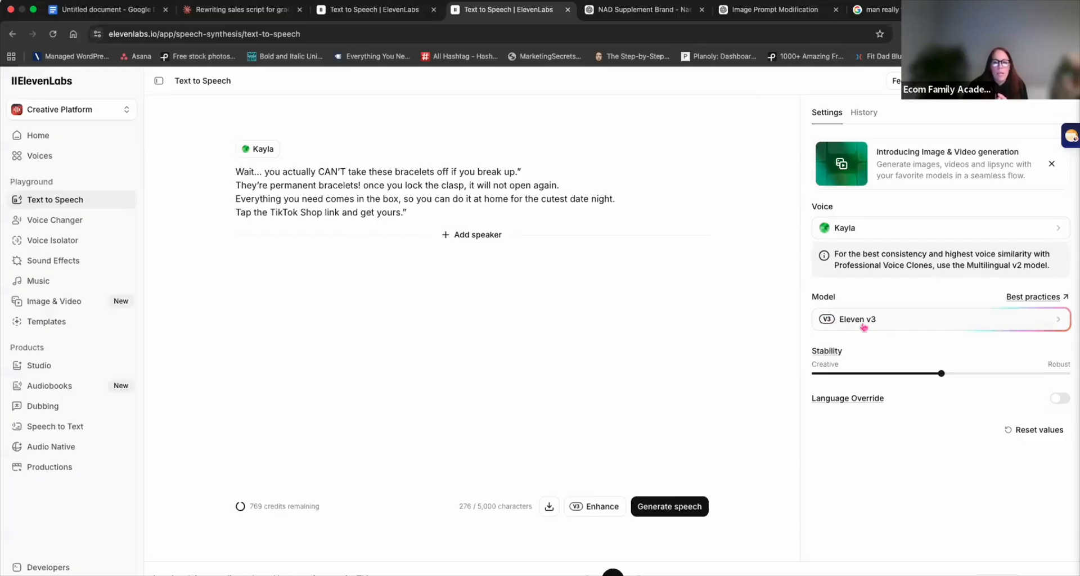
click(927, 324)
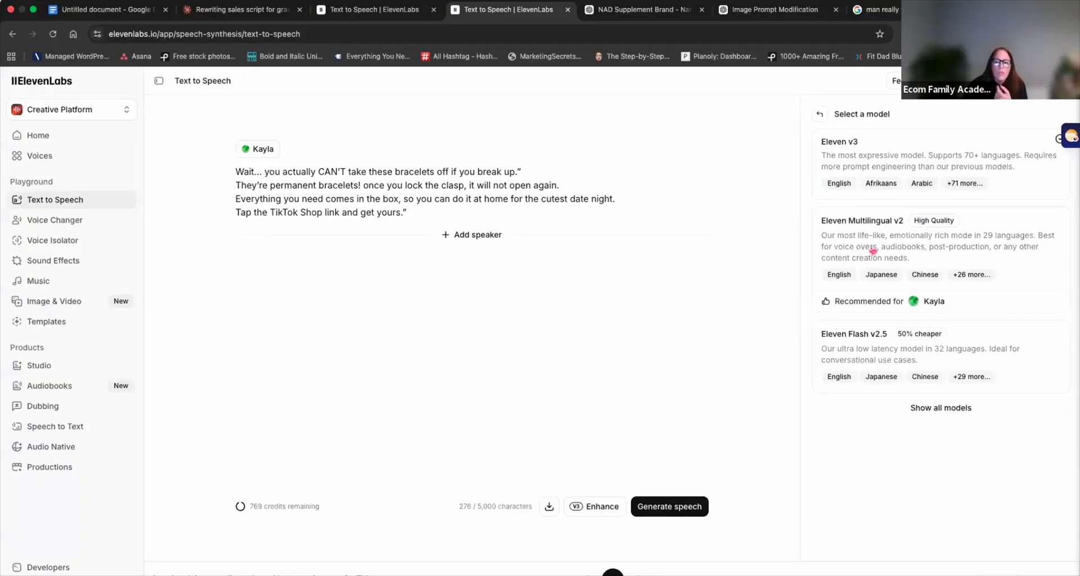
click(932, 239)
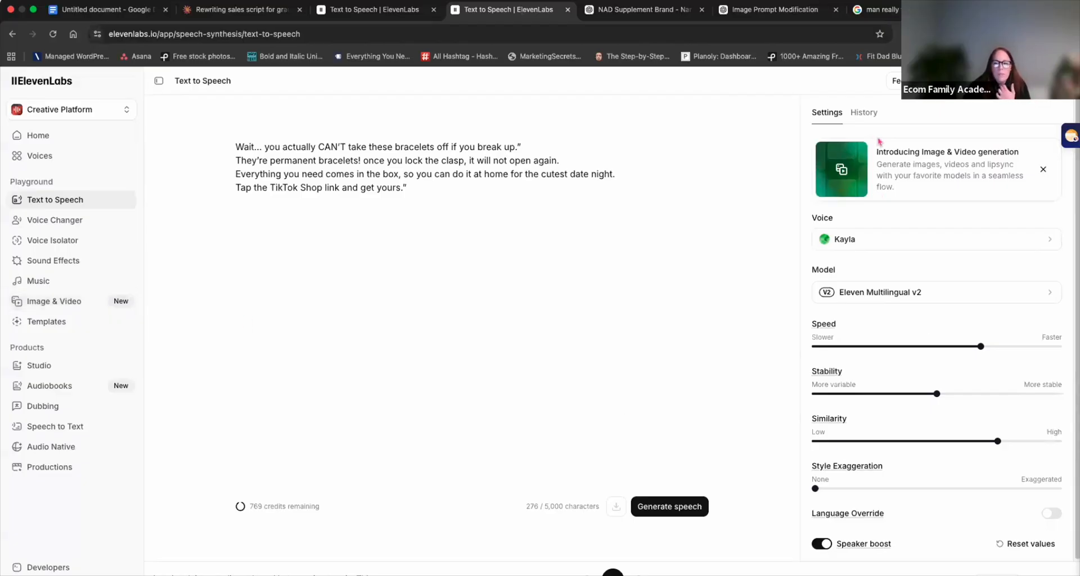
Step: Replace the bracelet script with the rewritten Vitality Shield Multi script from the Claude chat, ending its first sentence with an exclamation mark
drag(449, 194, 225, 147)
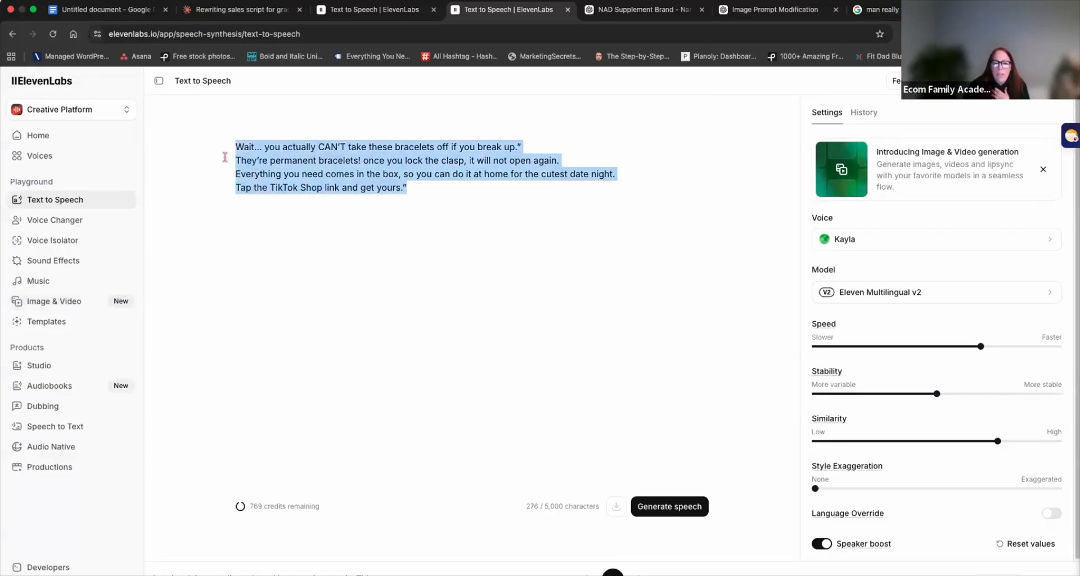
click(242, 10)
right_click(386, 192)
click(449, 218)
click(509, 9)
drag(439, 195, 201, 141)
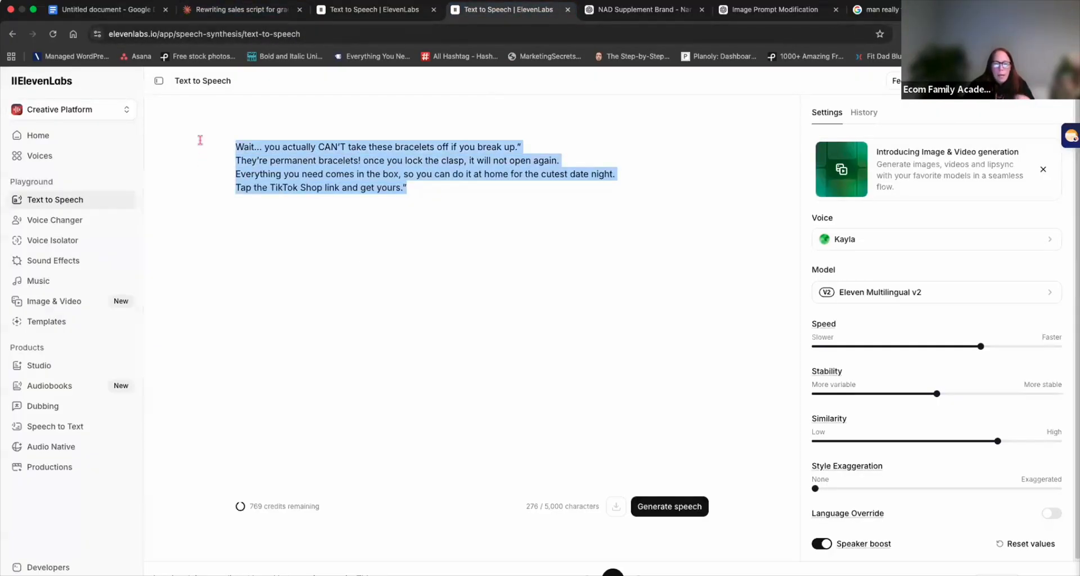
key(ctrl+v)
click(468, 150)
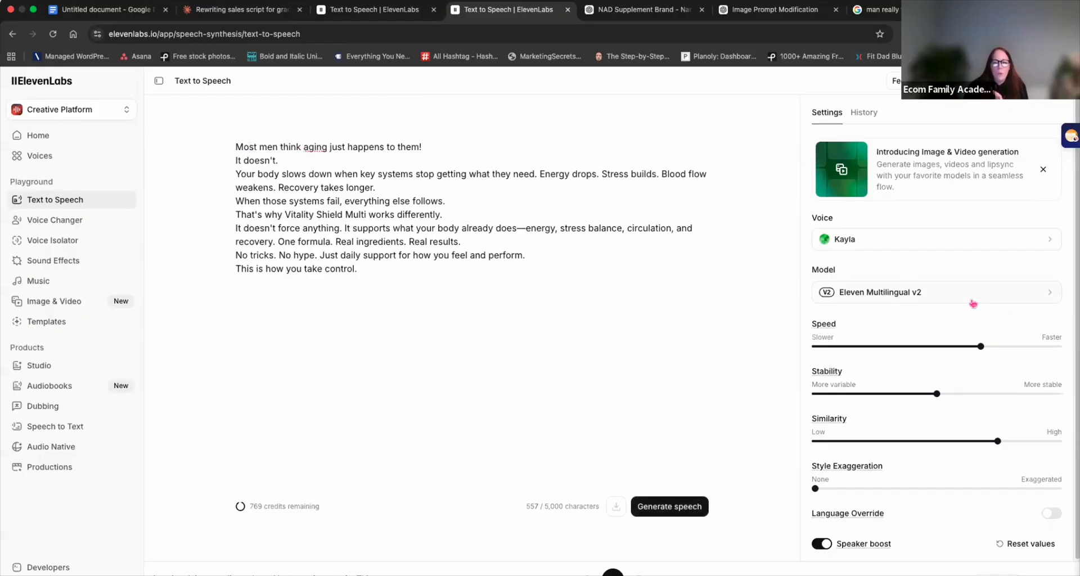
Step: Open the details of the newest lip product voiceover in the history and restore its Eleven v3 model for the current script
click(870, 112)
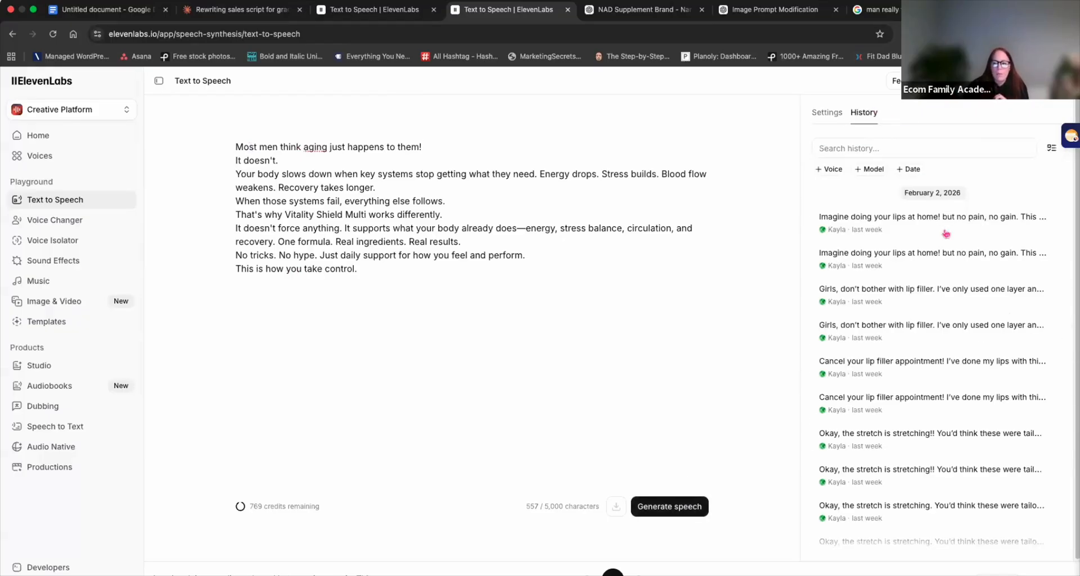
click(951, 232)
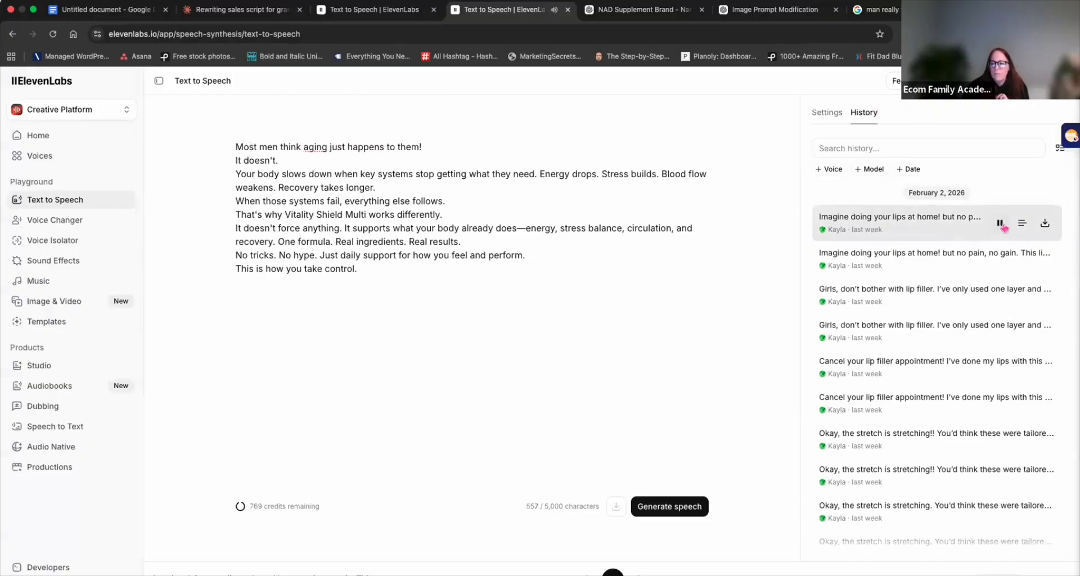
click(868, 225)
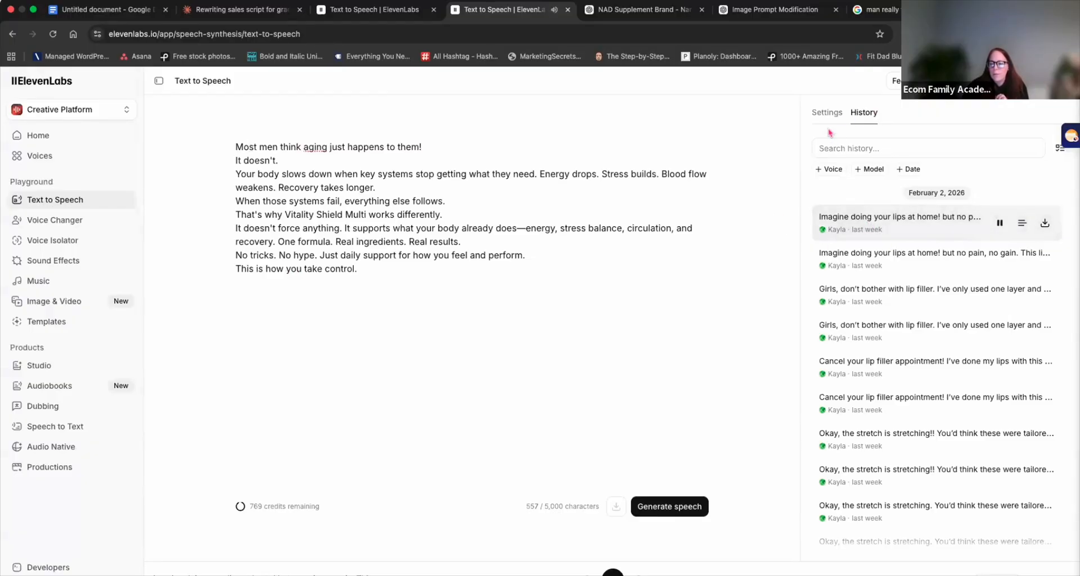
click(993, 232)
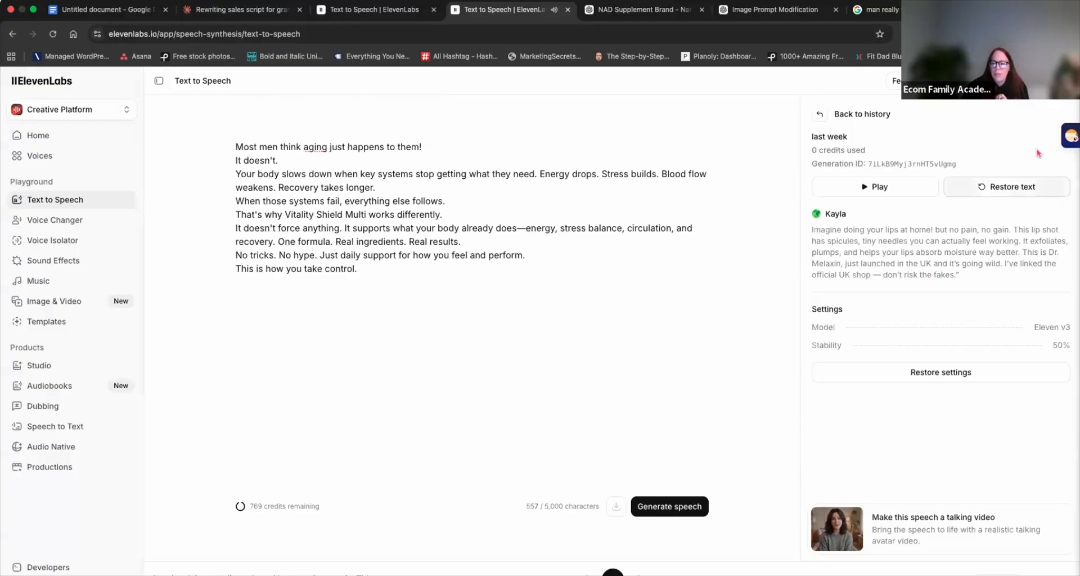
click(1038, 189)
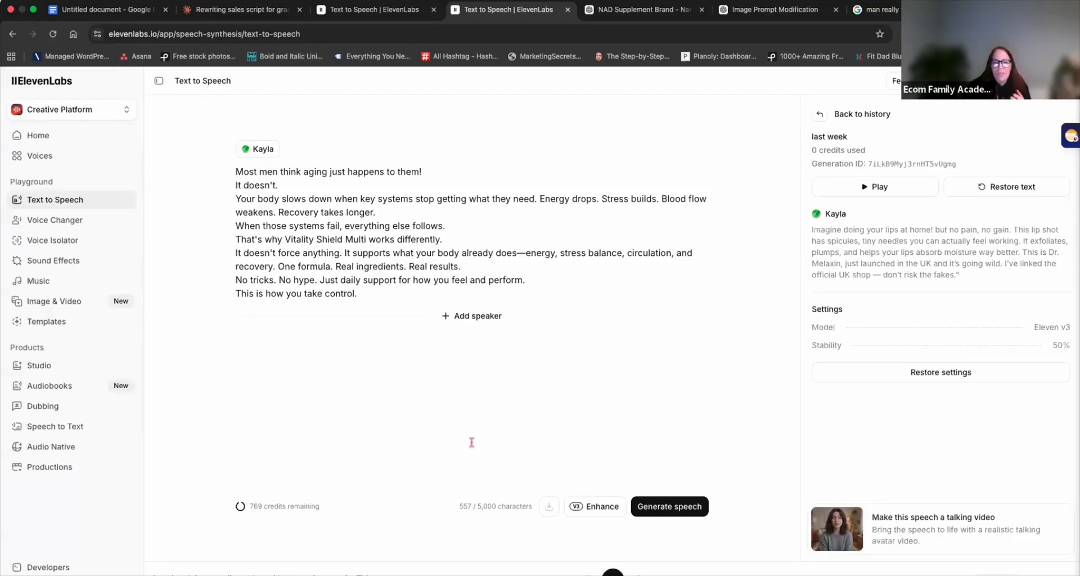
Step: Return to the Canva AI AD STRUCTURE design and review the points on creating the voiceover and the talking video
click(101, 9)
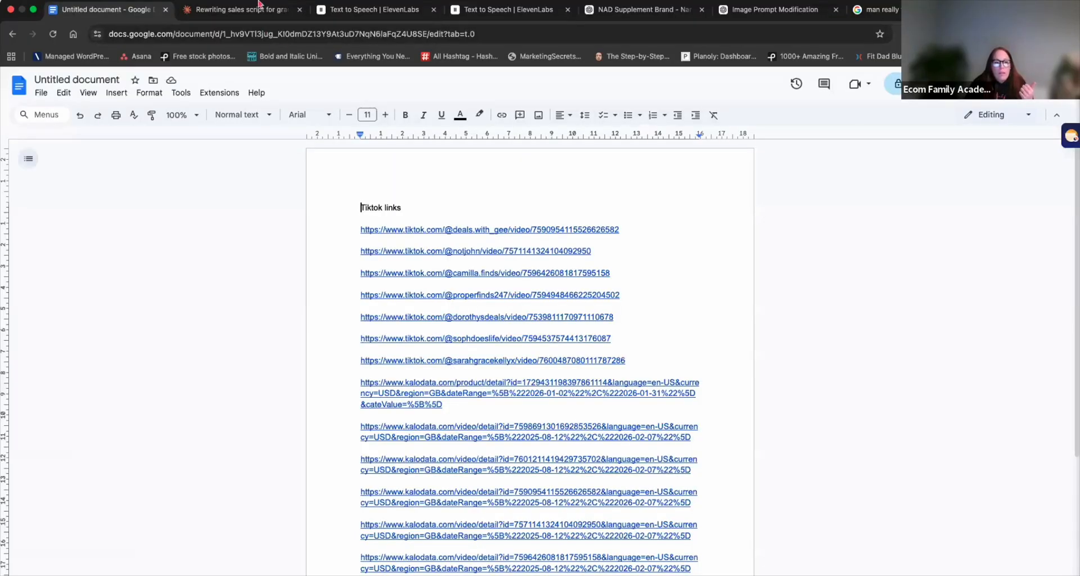
click(253, 22)
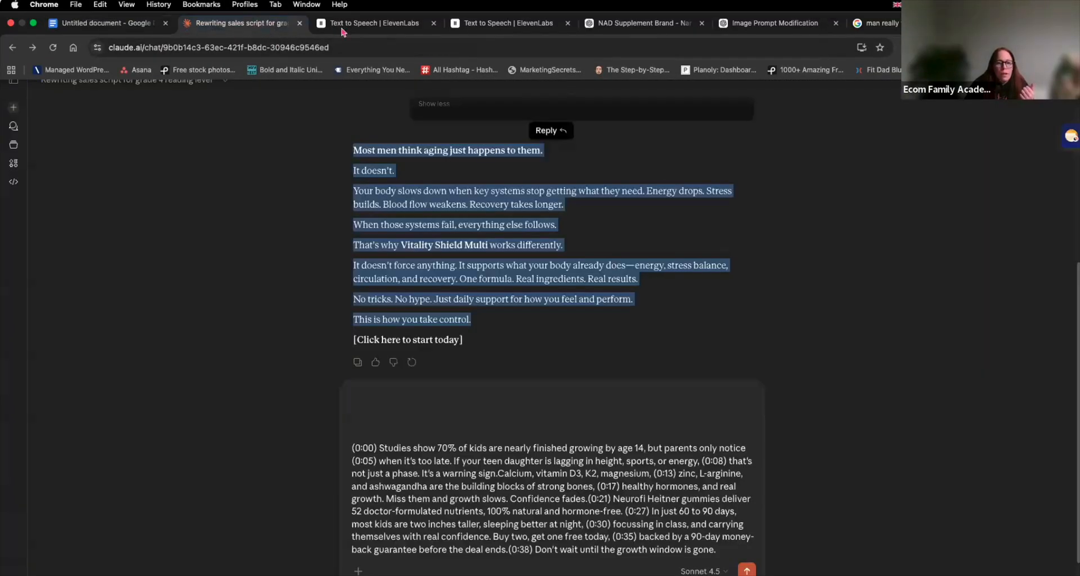
key(ctrl+Left)
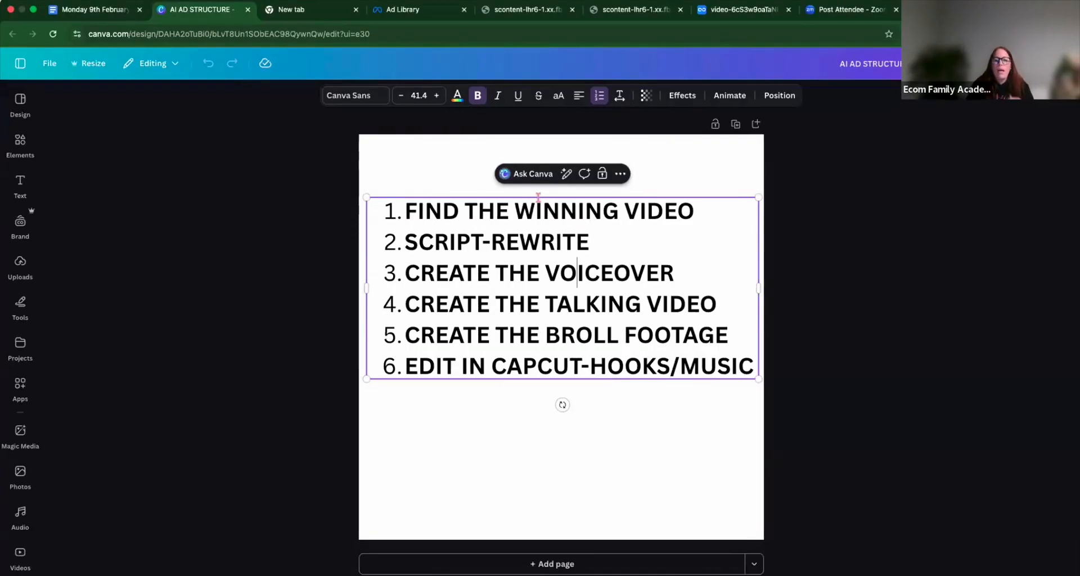
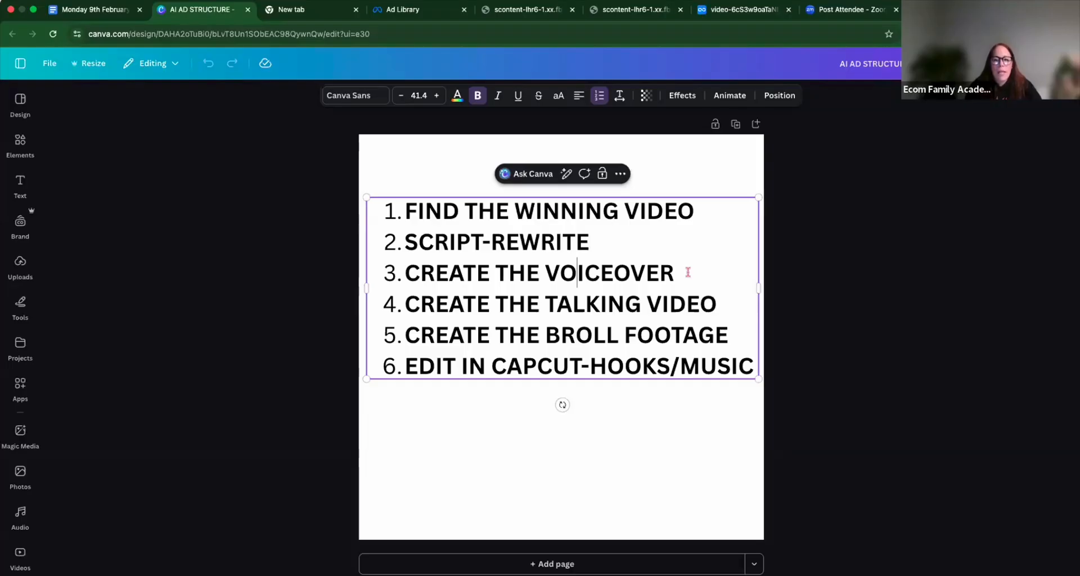
Step: Open the competitor's beef organs ad video, go to 0:06 and capture a screenshot of the man in the white coat
click(526, 10)
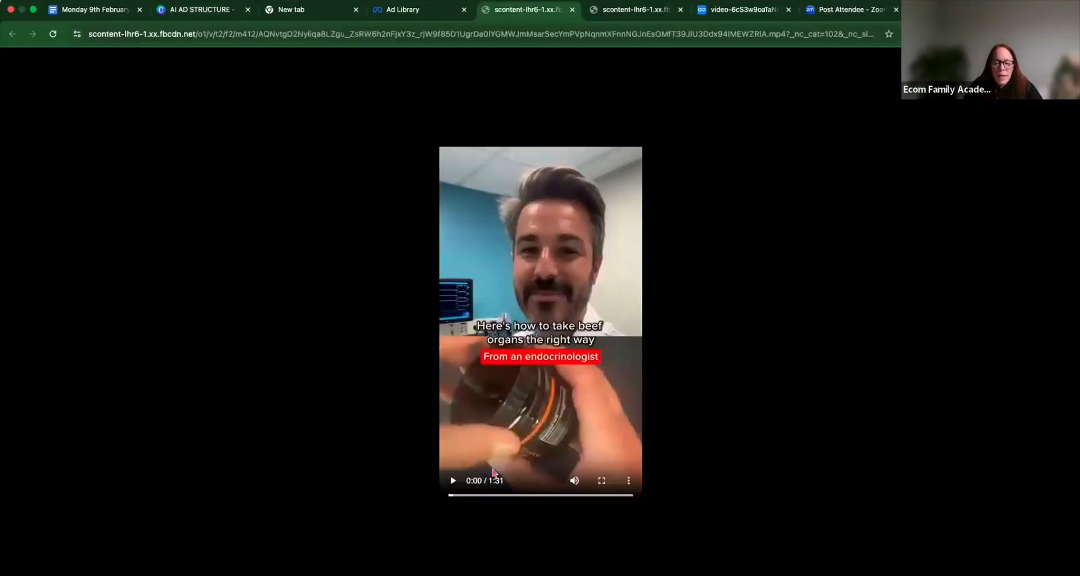
click(465, 496)
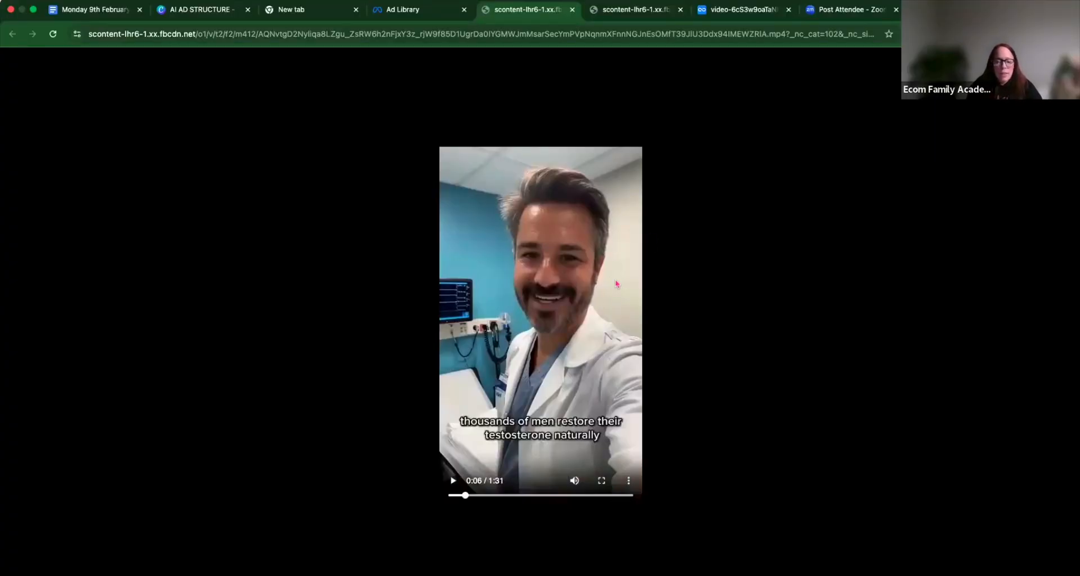
key(space)
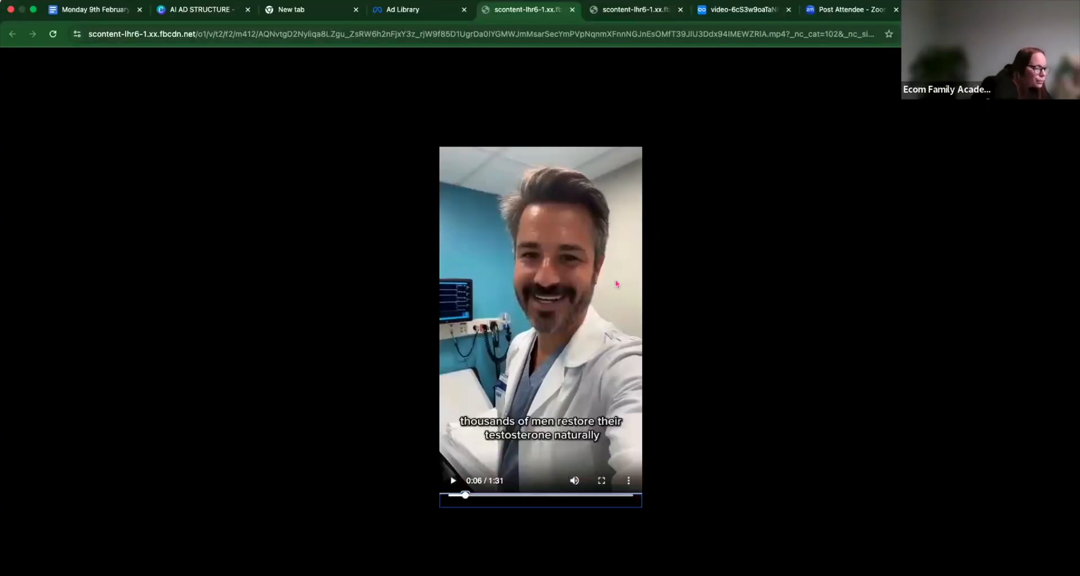
drag(441, 148, 641, 504)
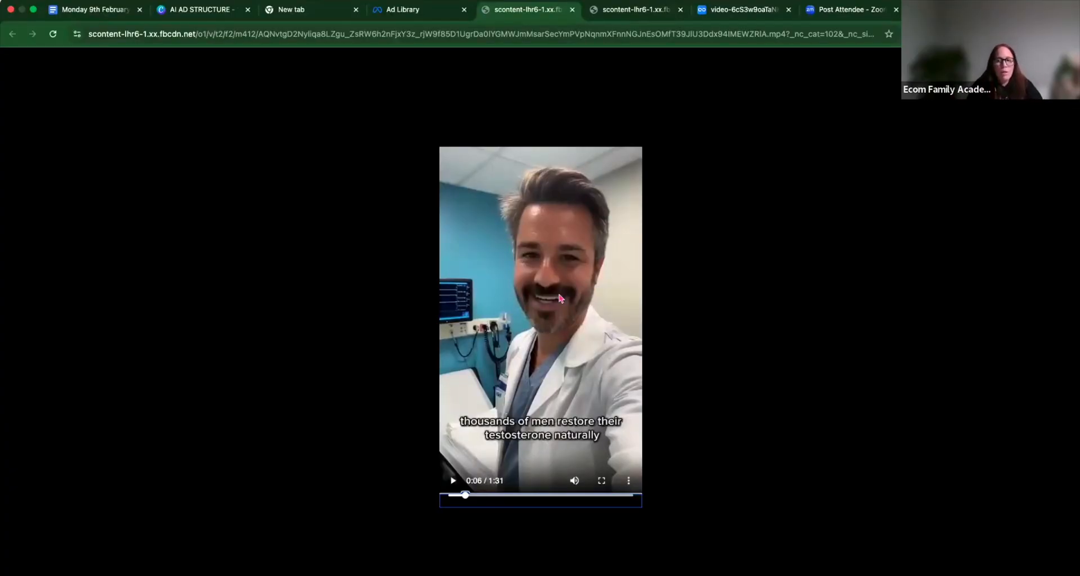
Step: Switch to Gemini, paste the captured video frame into a new chat, select image creation and preview the attached picture
key(ctrl+Right)
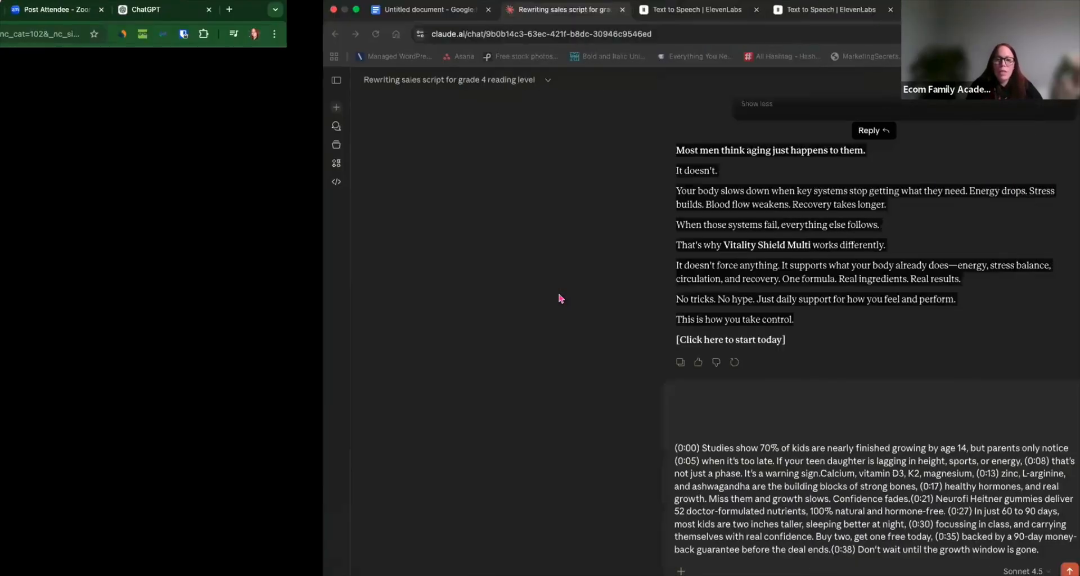
key(ctrl+Right)
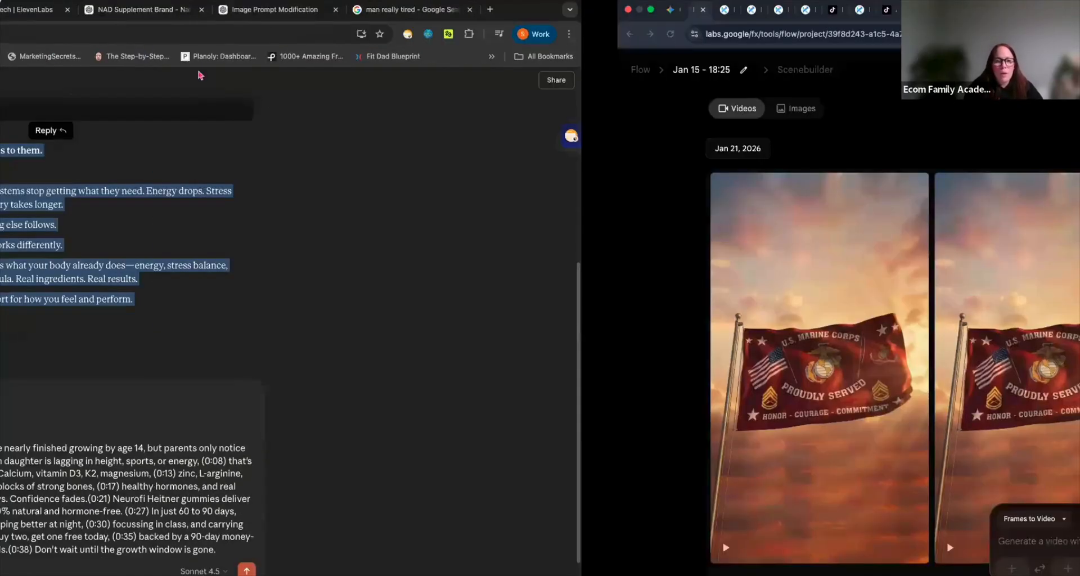
click(54, 10)
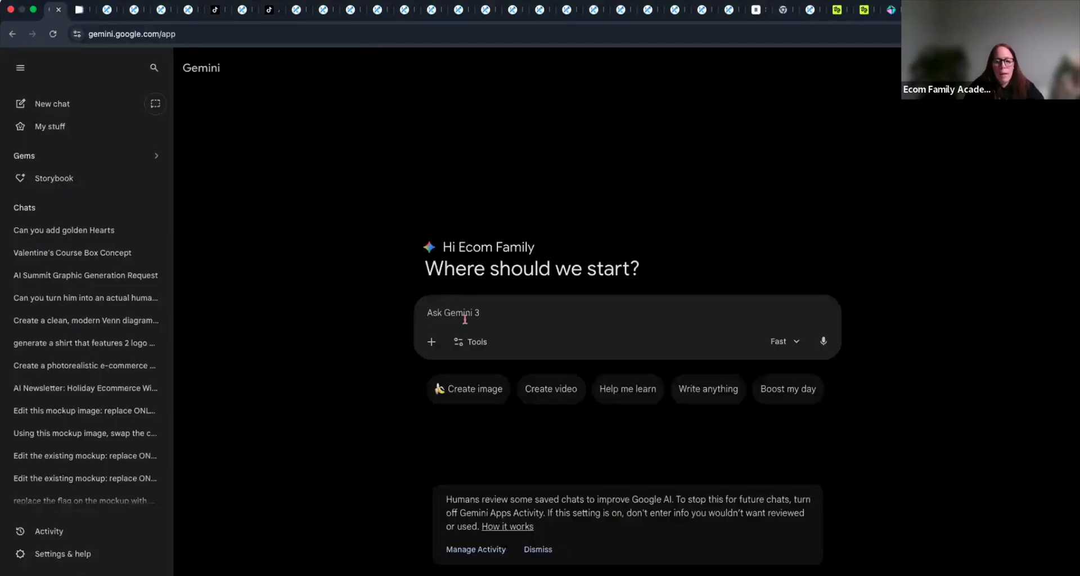
key(super+v)
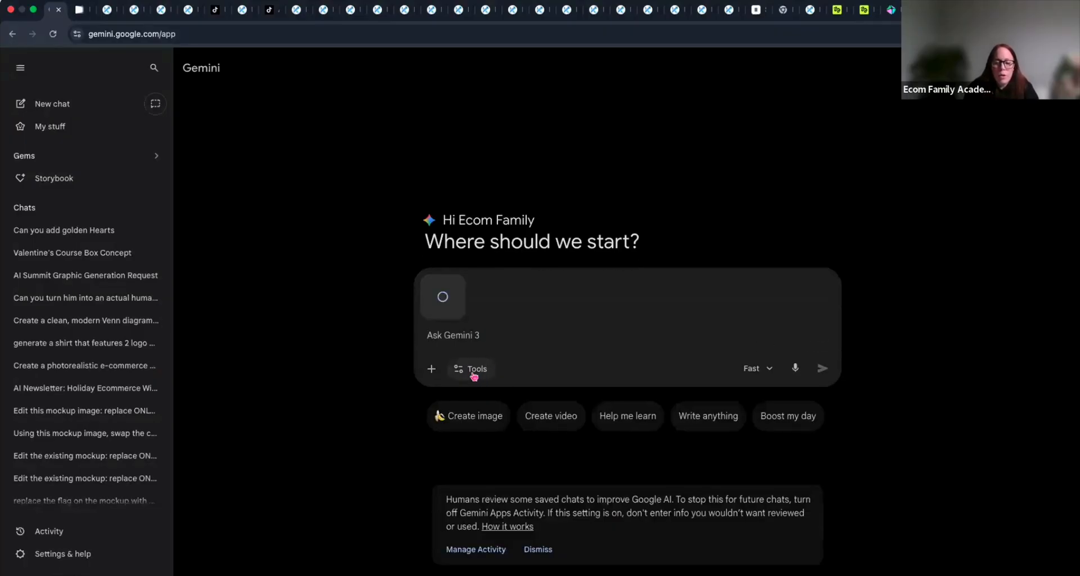
click(486, 378)
click(525, 468)
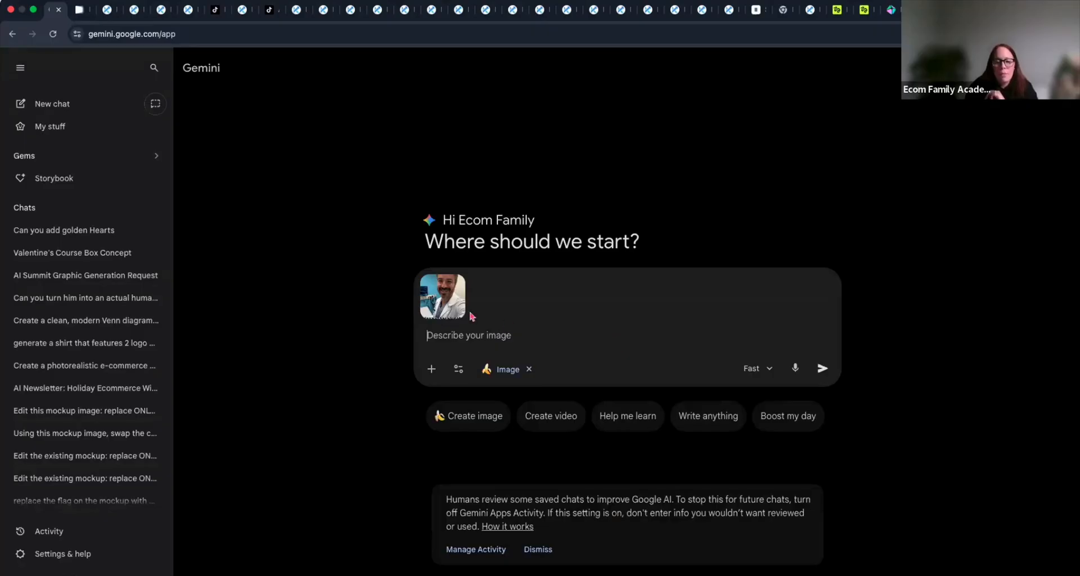
click(453, 308)
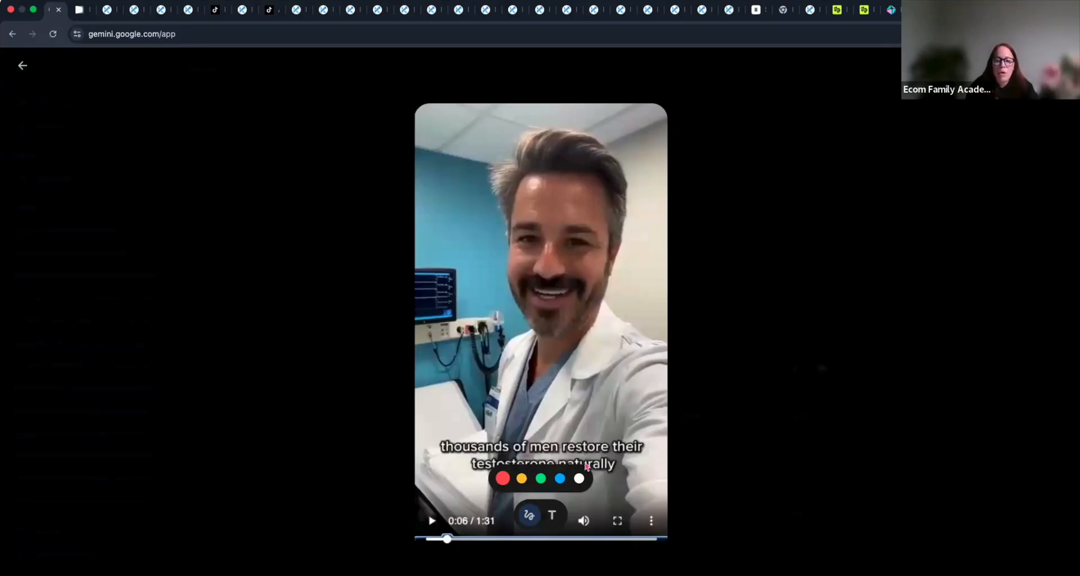
click(819, 370)
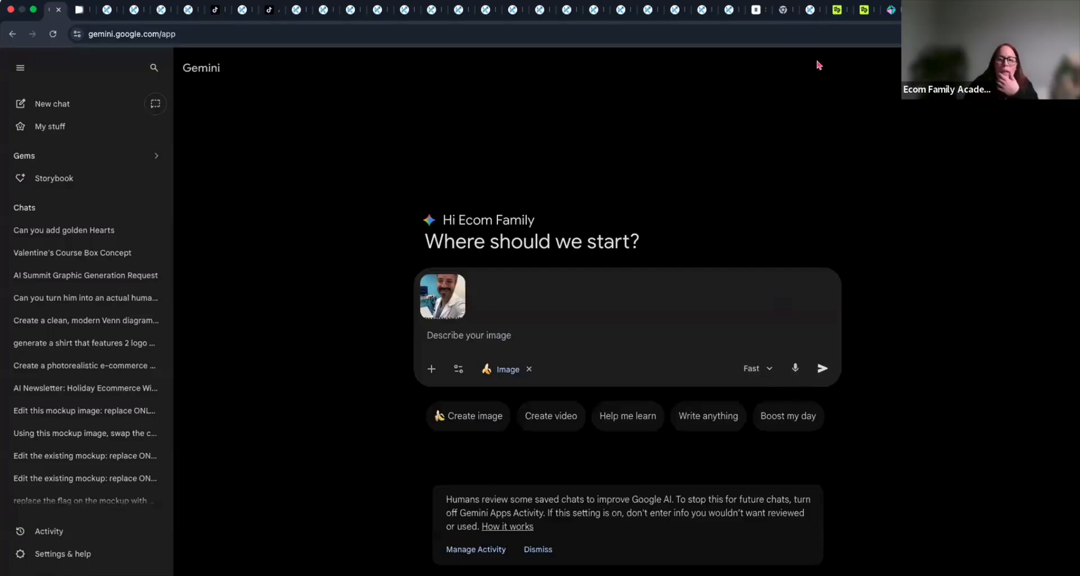
Step: Switch to Higgsfield, open the generated image of the young doctor beside the window and IV stand, and recreate it to load its prompt
click(864, 10)
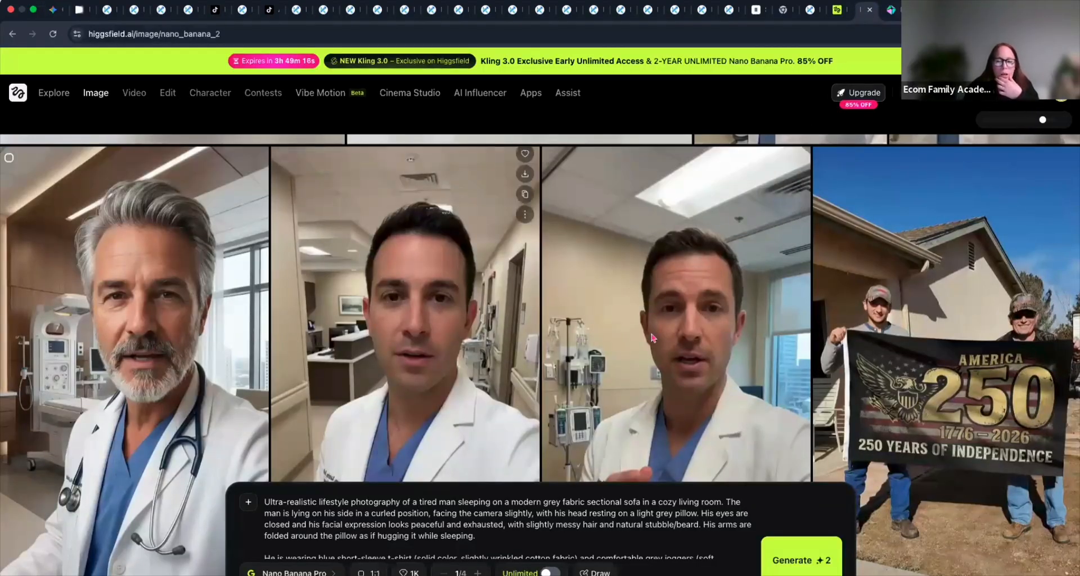
click(544, 345)
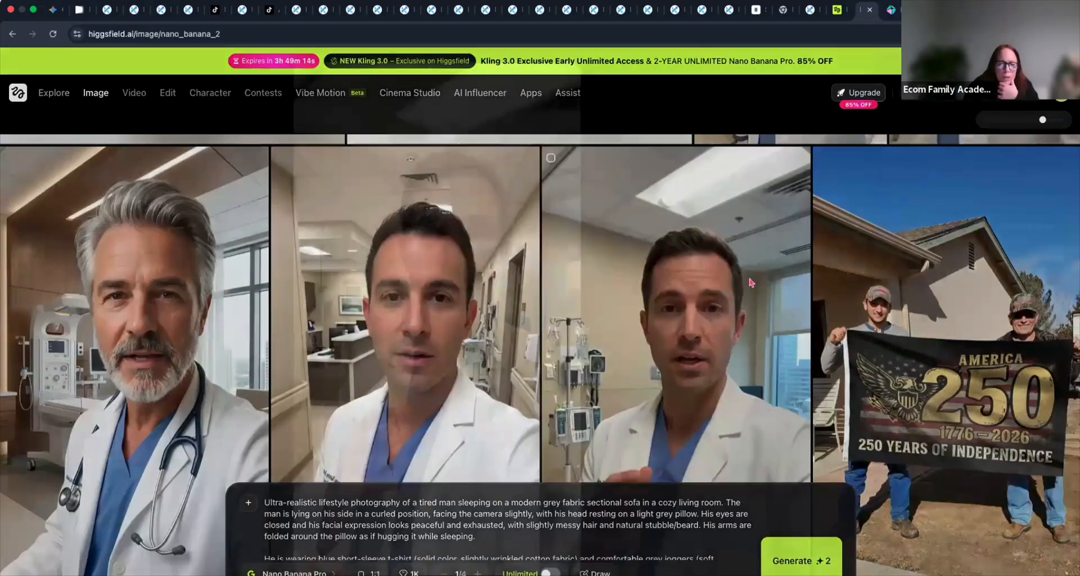
click(1061, 574)
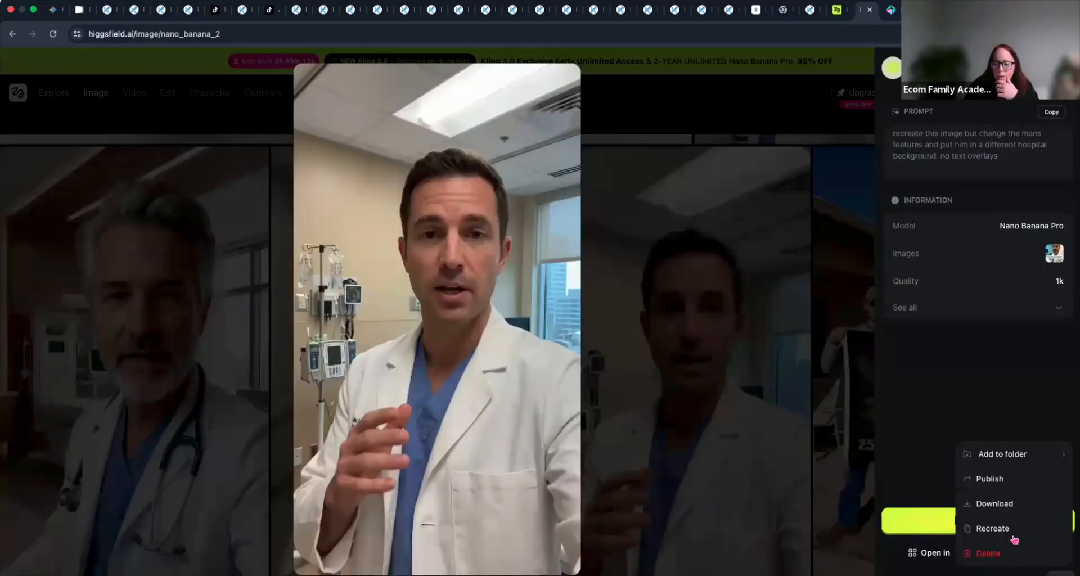
click(1030, 531)
Step: Preview the reference image attached to the prompt and highlight the text about changing the man's features and hospital background
click(258, 529)
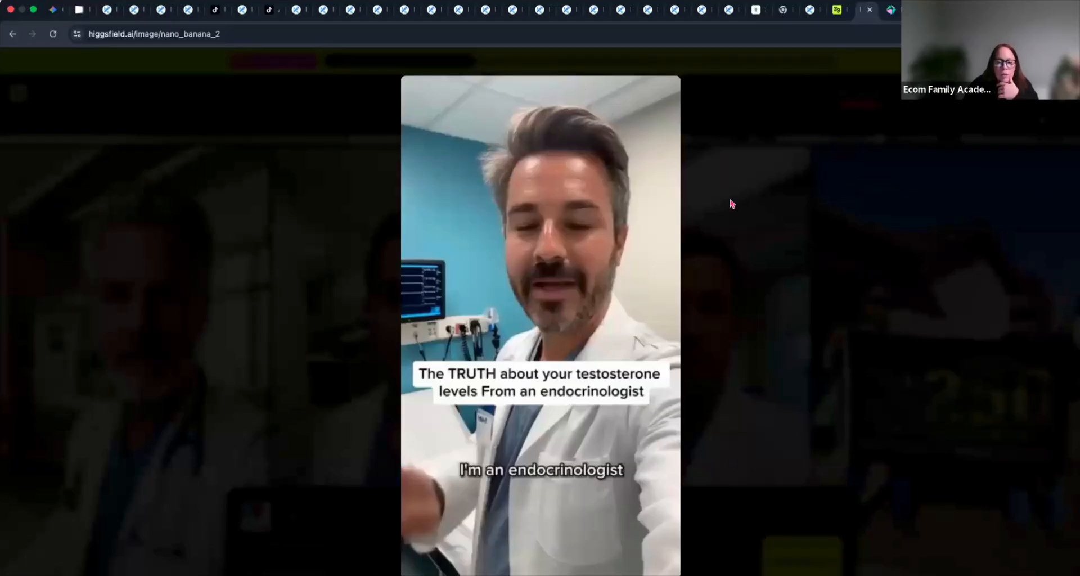
click(733, 269)
drag(241, 543, 695, 568)
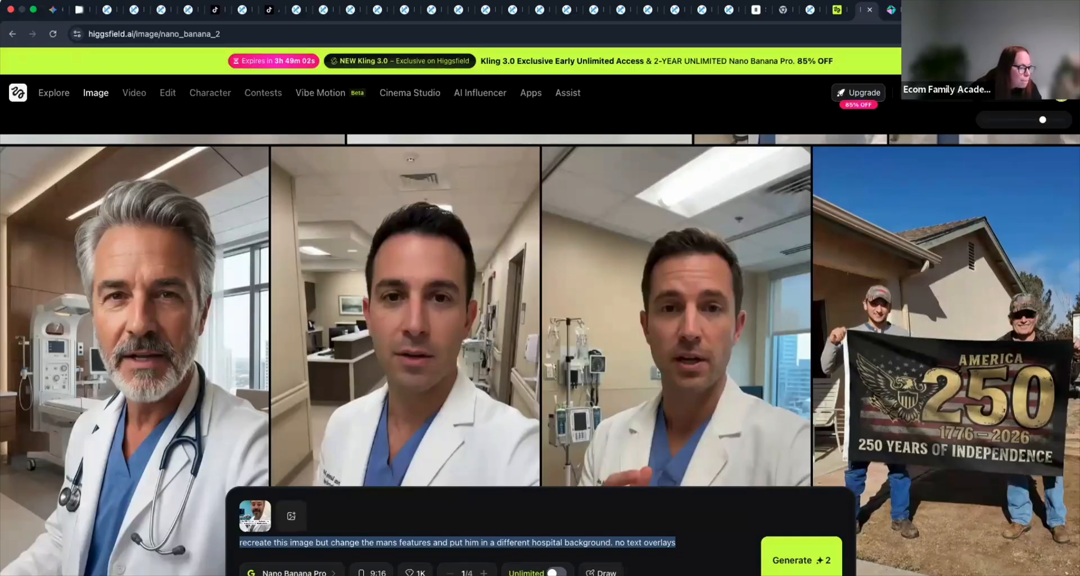
mouse_move(256, 530)
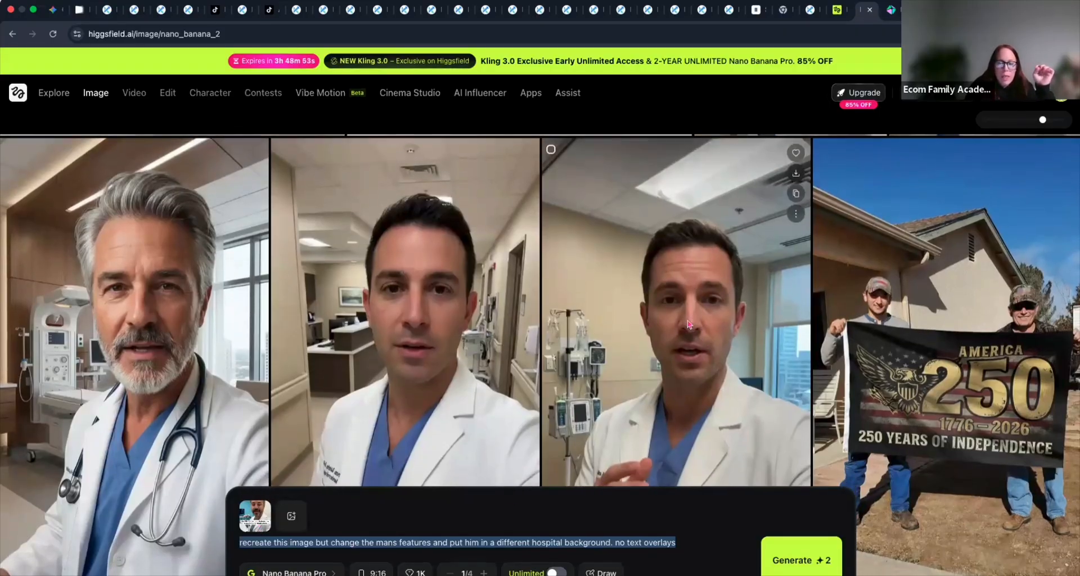
Step: Compare the two generated dark-haired doctor images with the man in the competitor's ad video
click(688, 327)
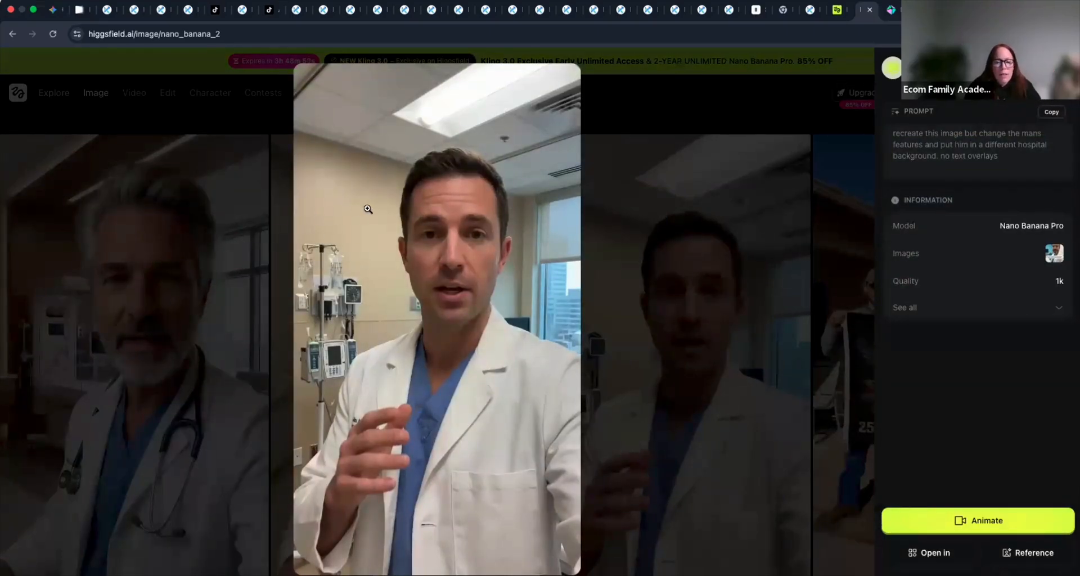
key(ctrl+Left)
key(ctrl+Left)
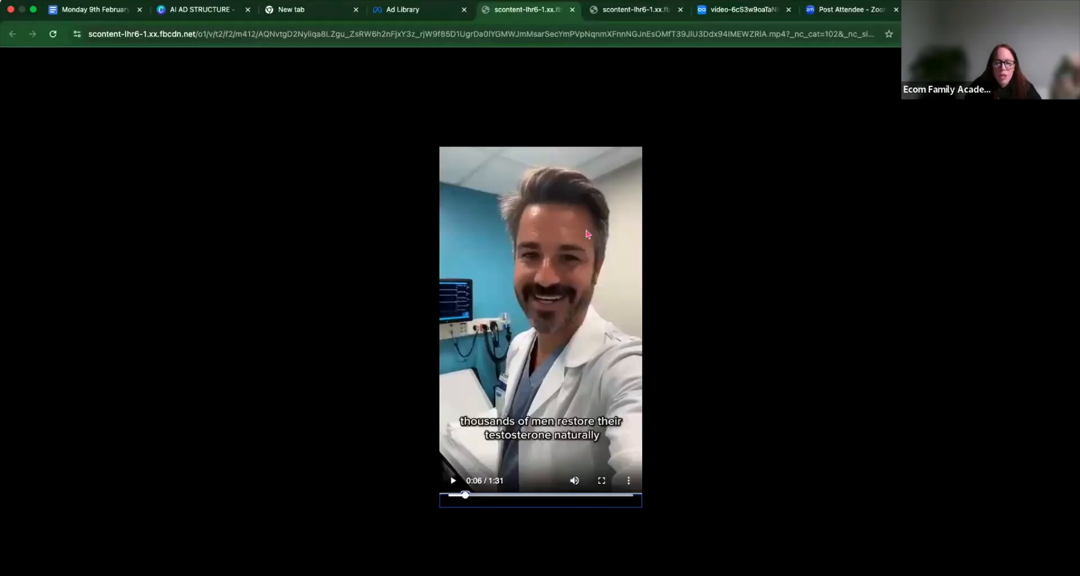
key(ctrl+Right)
key(ctrl+Right)
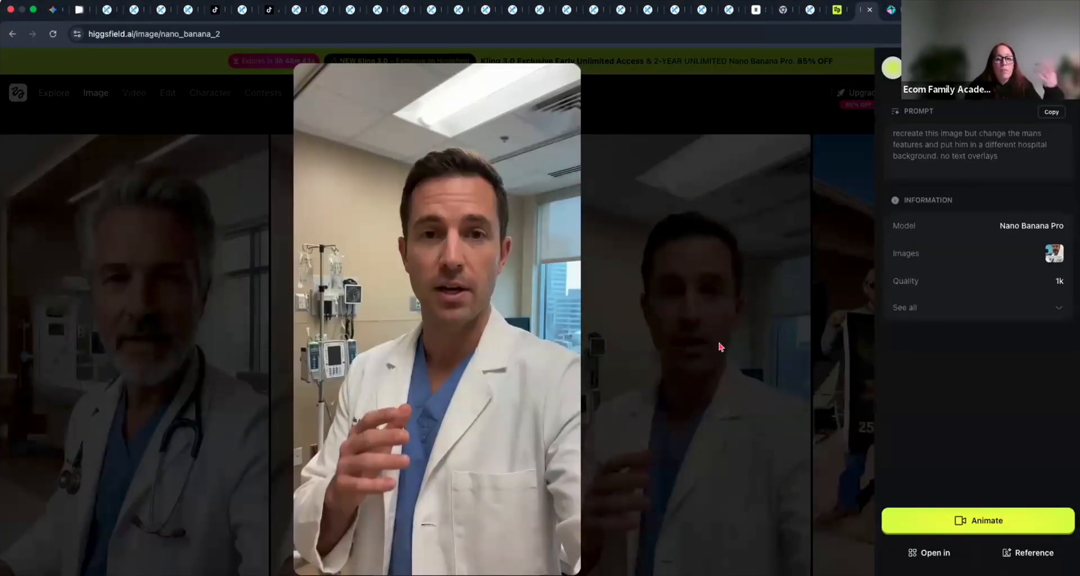
click(658, 405)
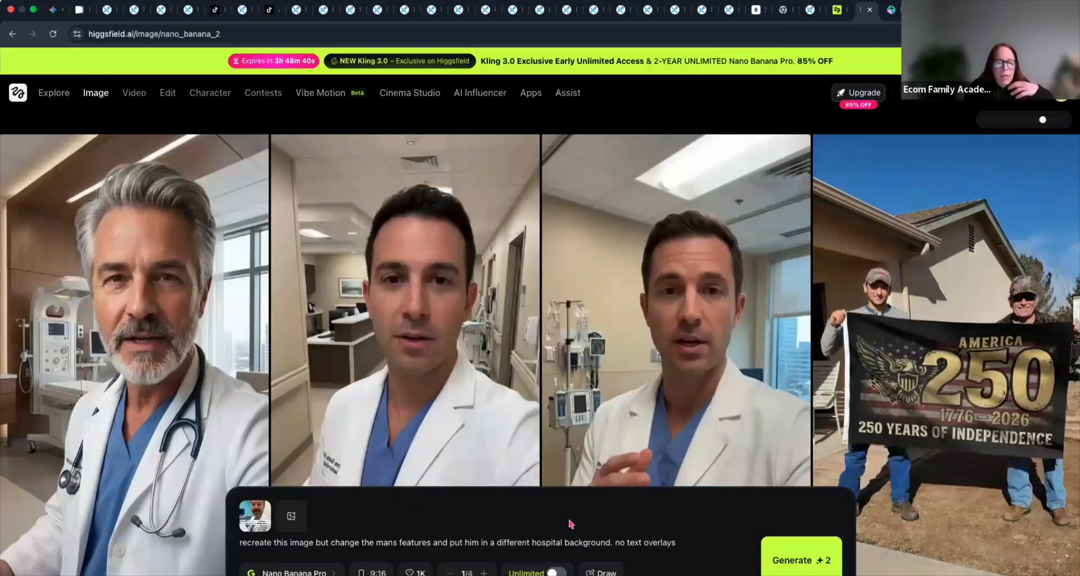
click(416, 322)
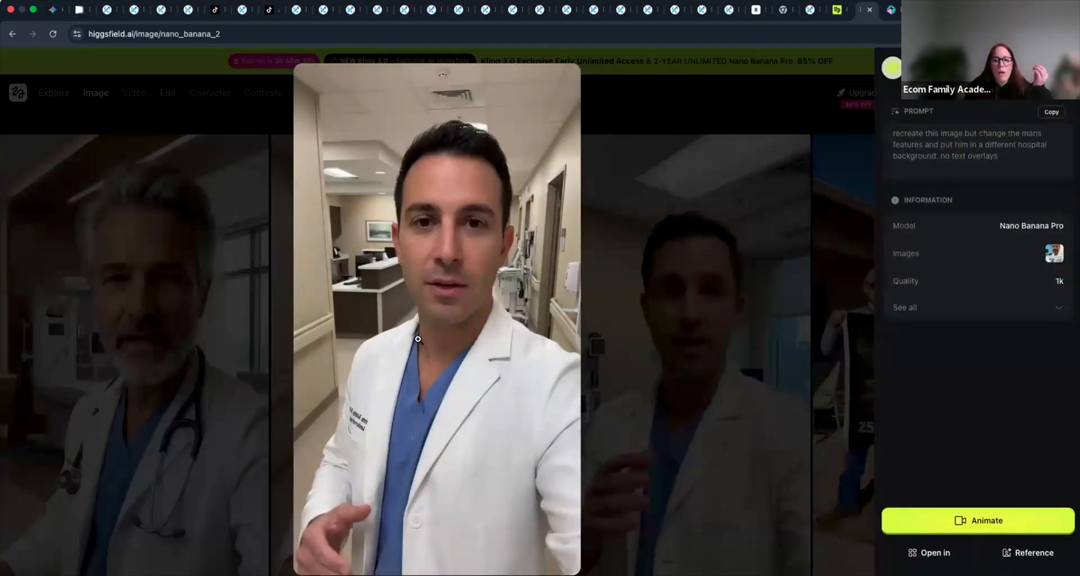
click(696, 309)
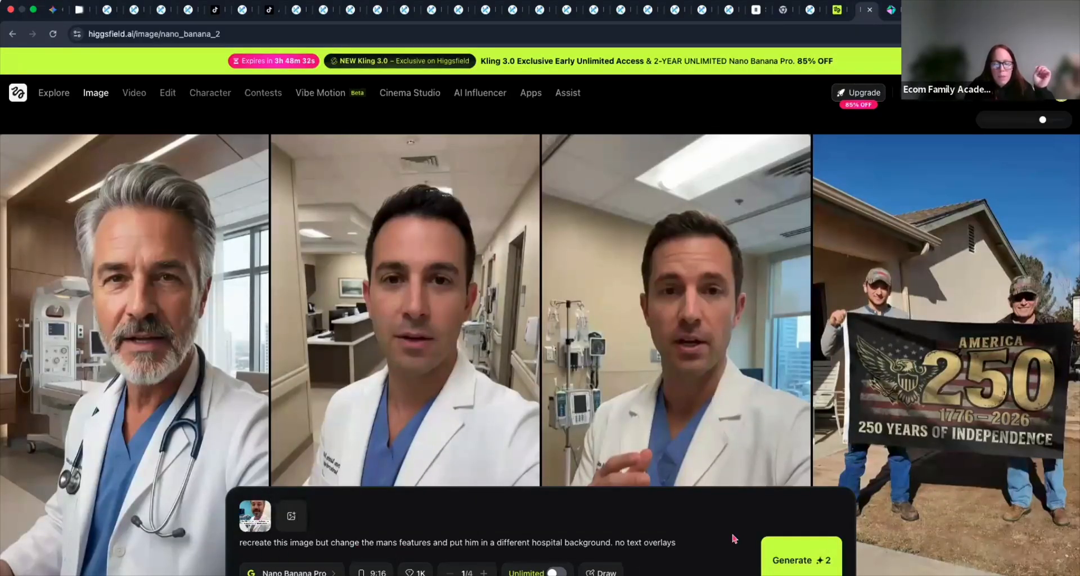
Step: Check the image model, aspect ratio and quality options, keeping Nano Banana Pro, 9:16 and 1K, and turn on Unlimited generation
click(287, 572)
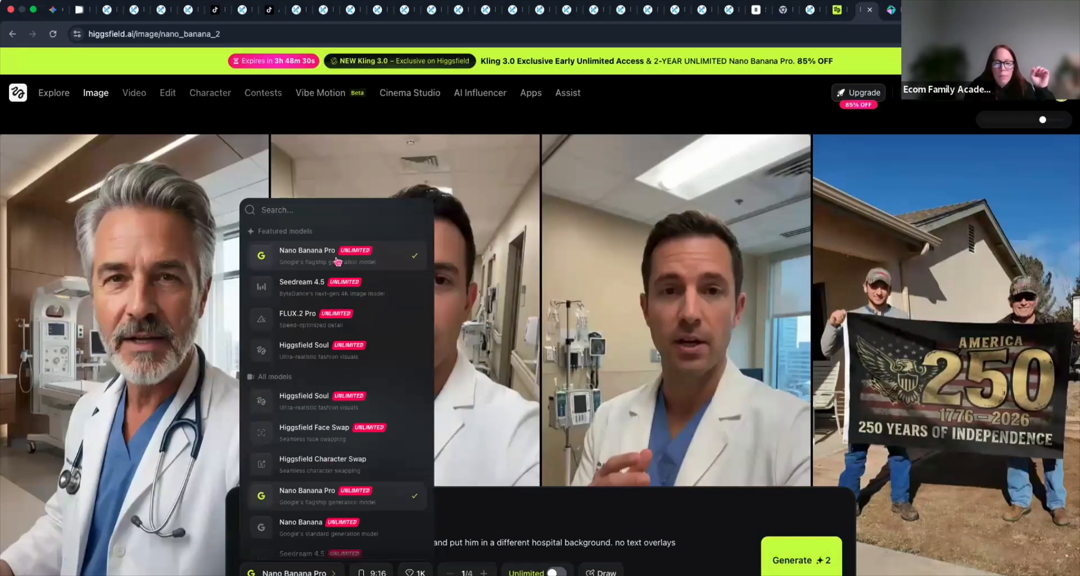
click(531, 532)
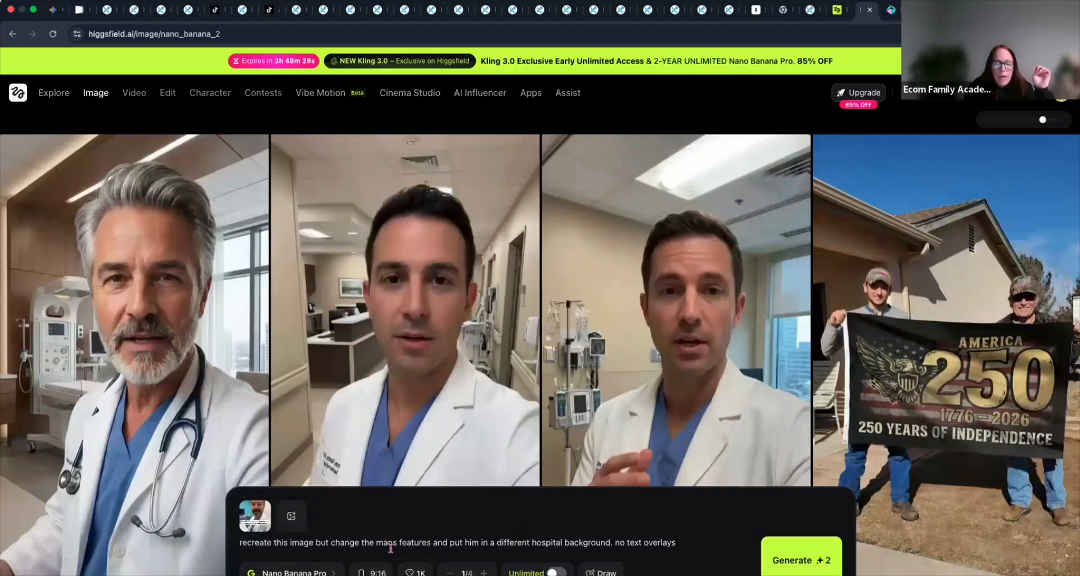
click(373, 573)
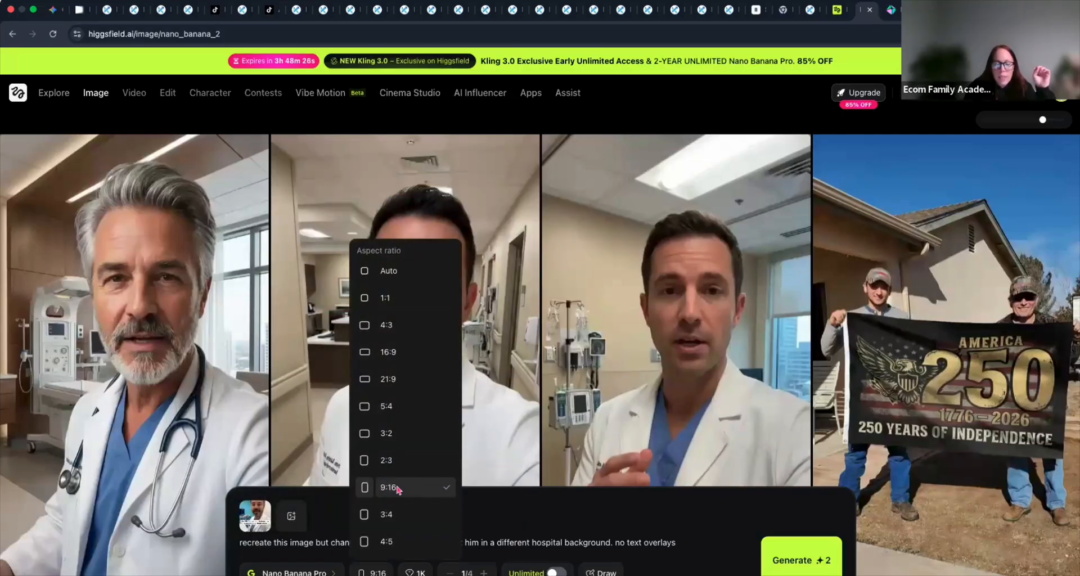
click(587, 520)
click(415, 572)
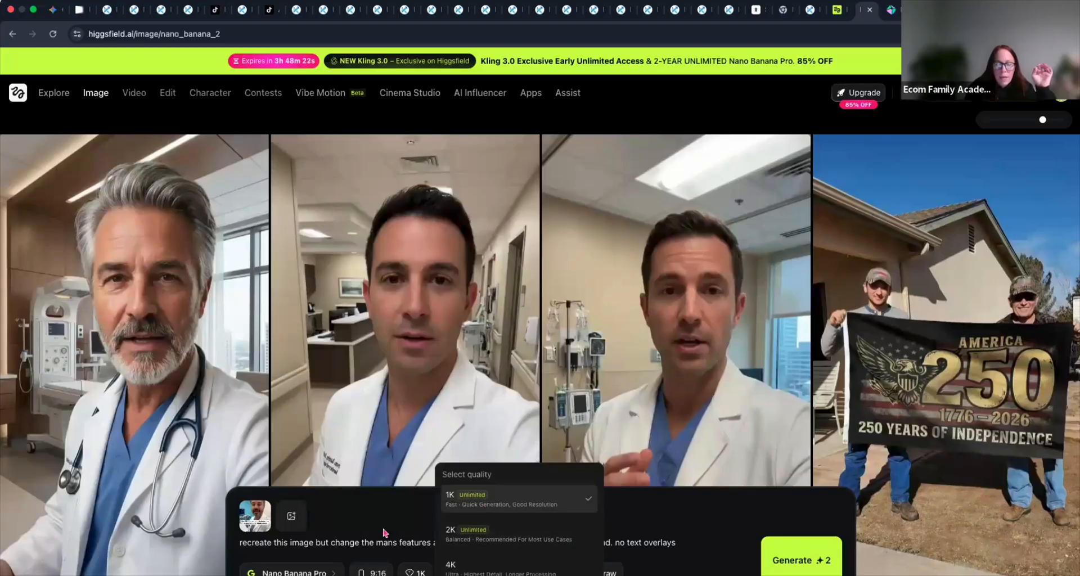
click(510, 515)
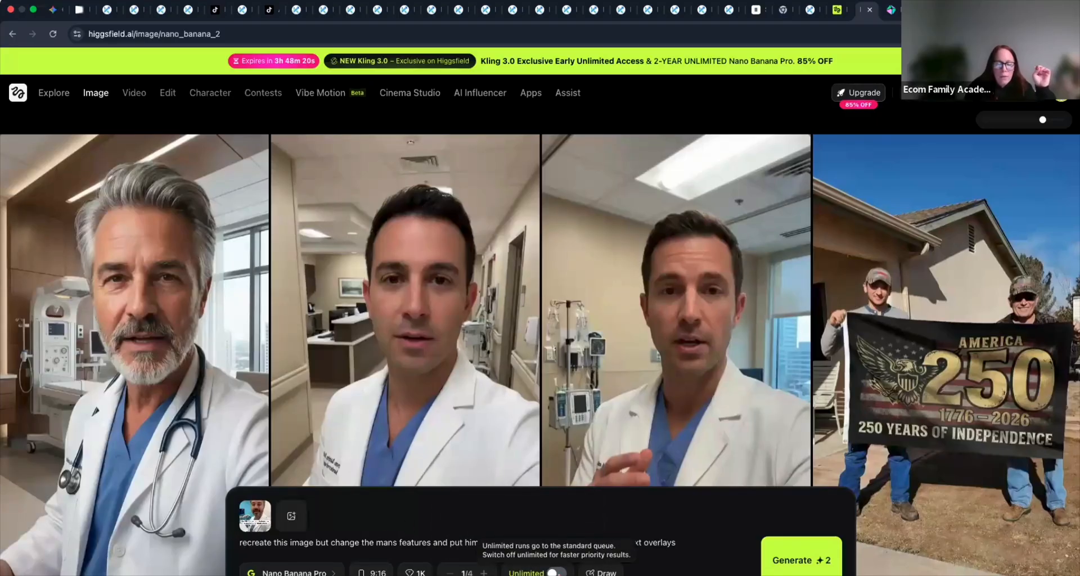
click(555, 572)
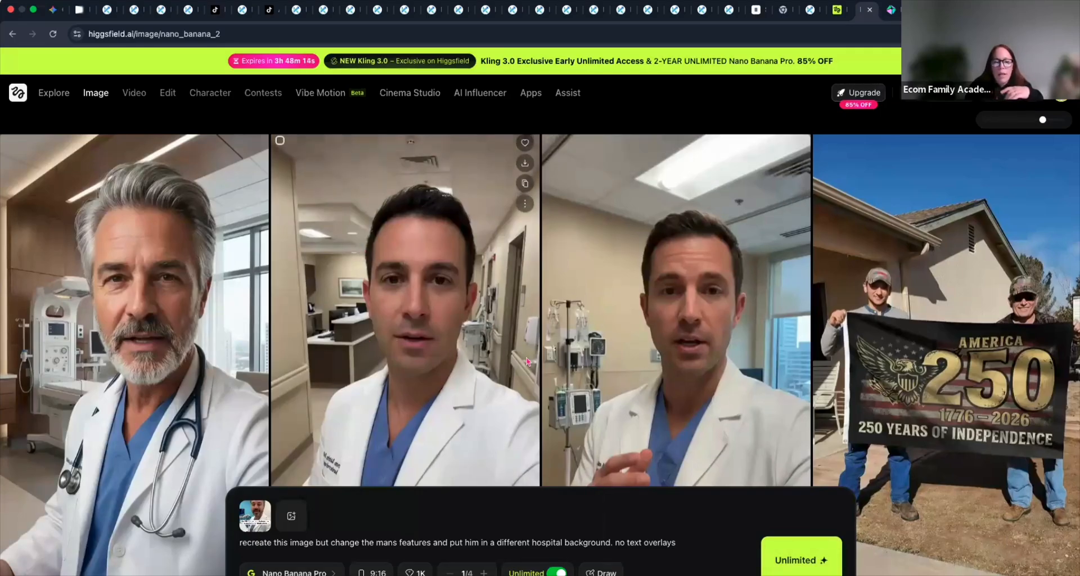
Step: Open the generated grey-haired doctor image with the stethoscope and recreate it to load its prompt and reference picture
scroll(169, 346, up, 5)
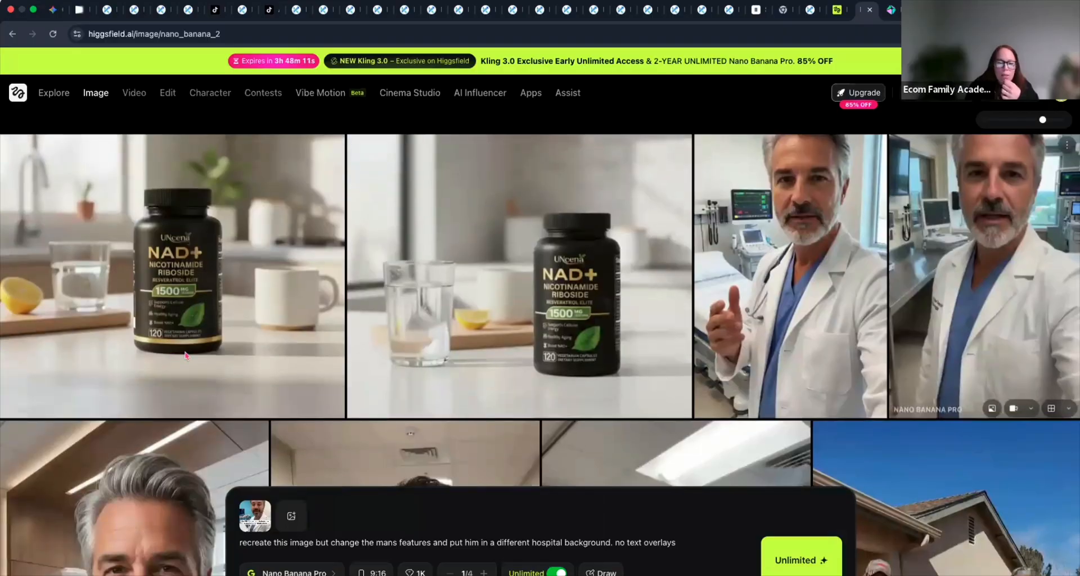
scroll(186, 356, down, 5)
click(185, 355)
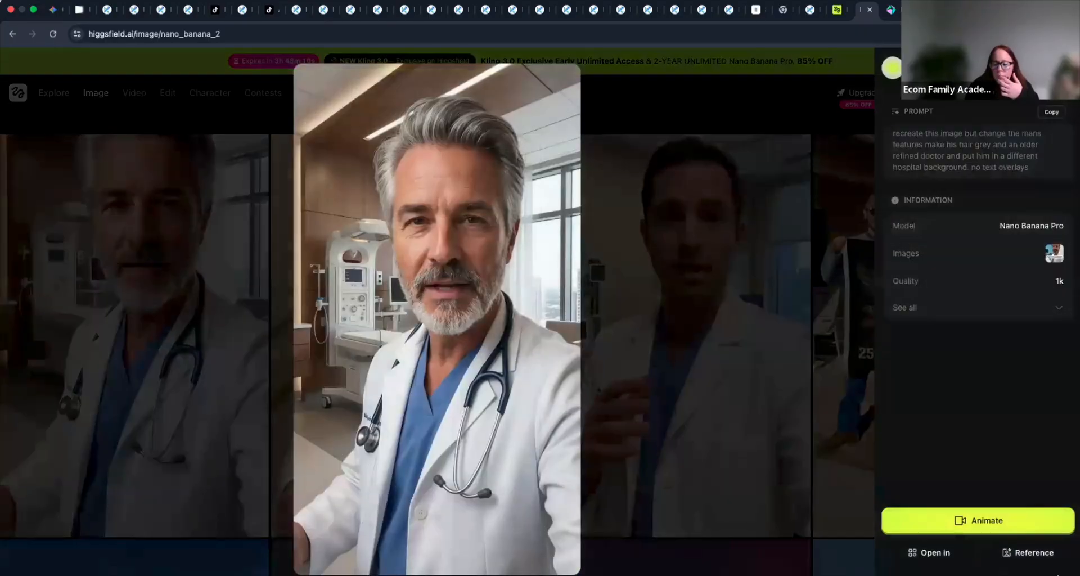
click(1061, 572)
click(1019, 526)
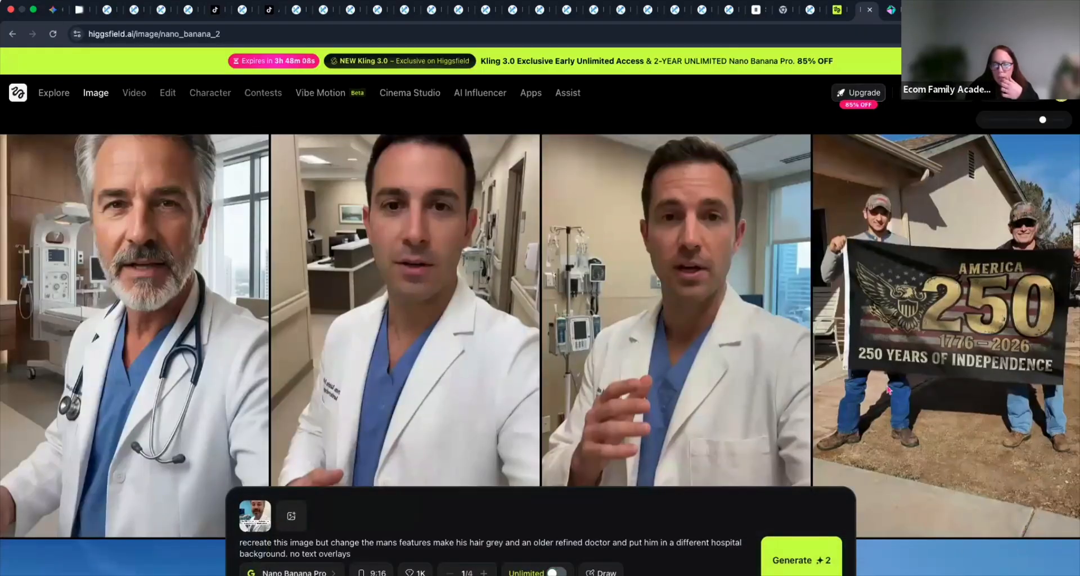
Step: Examine the grey-haired doctor prompt and its reference picture against the generated doctor images
click(259, 526)
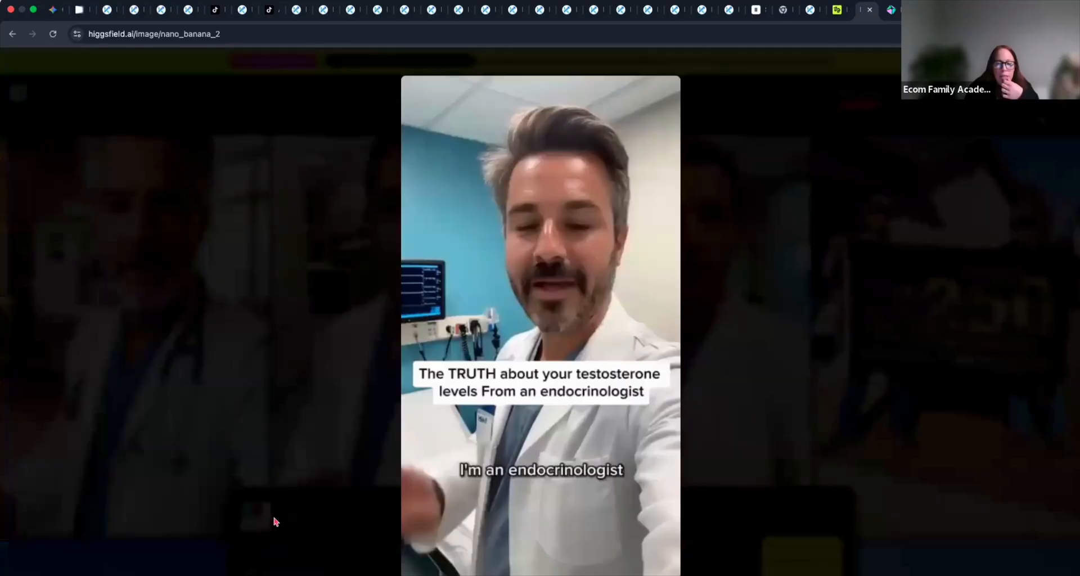
click(1060, 91)
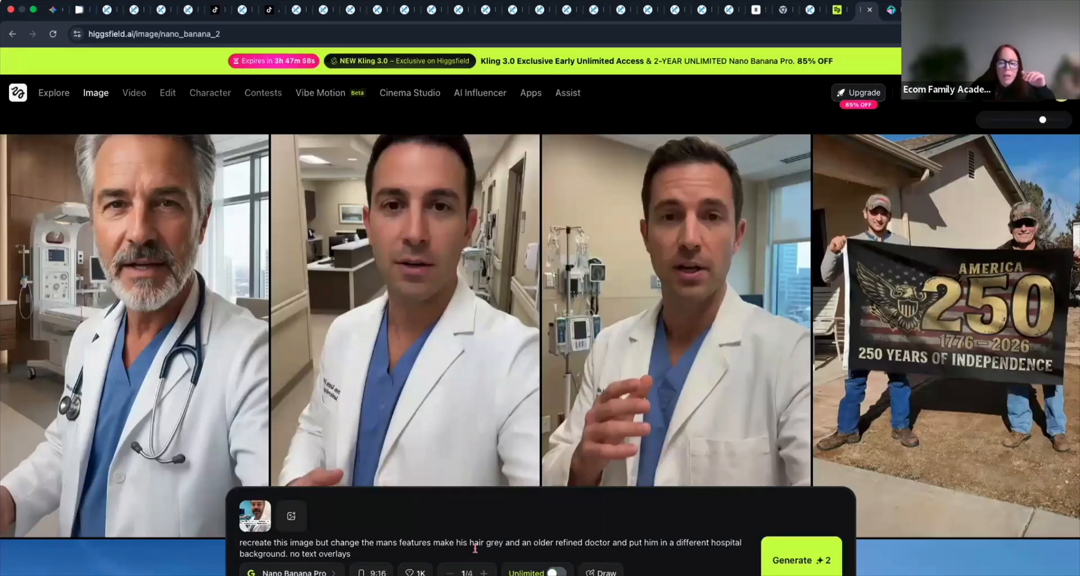
drag(354, 554, 32, 560)
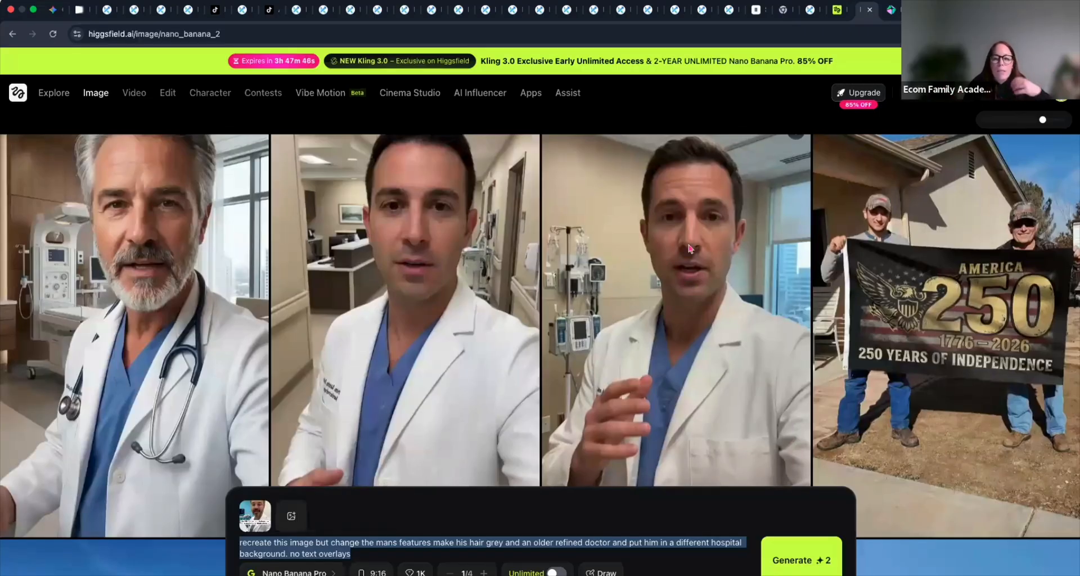
scroll(691, 249, down, 3)
scroll(712, 211, up, 3)
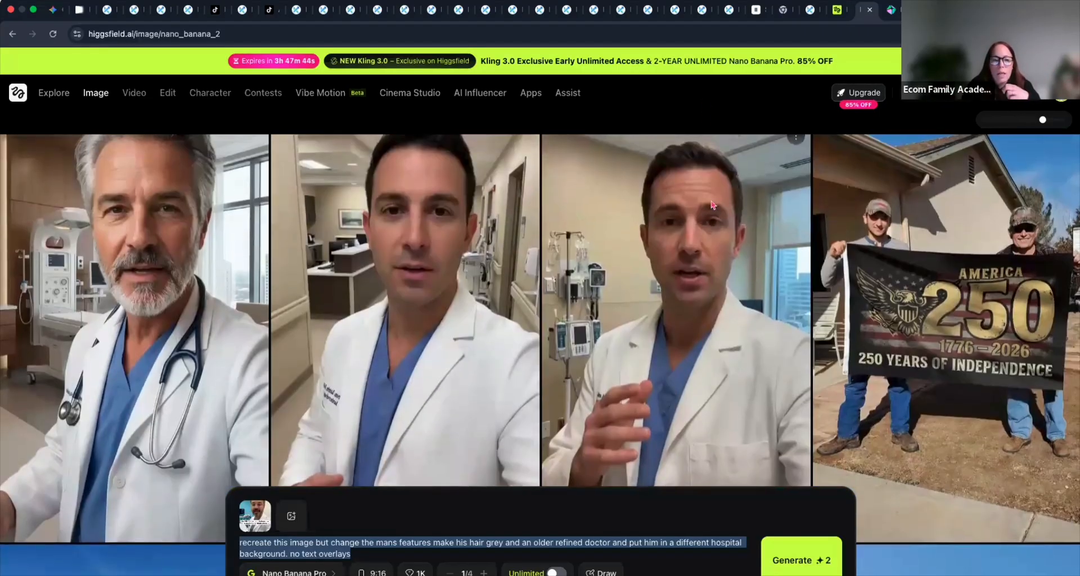
scroll(725, 274, up, 5)
scroll(728, 277, down, 3)
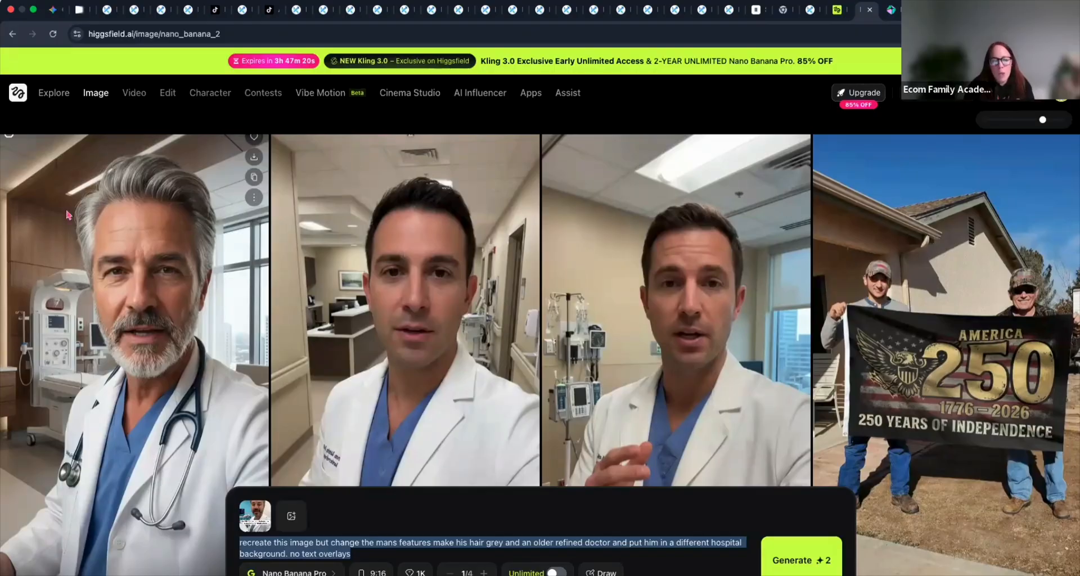
click(262, 510)
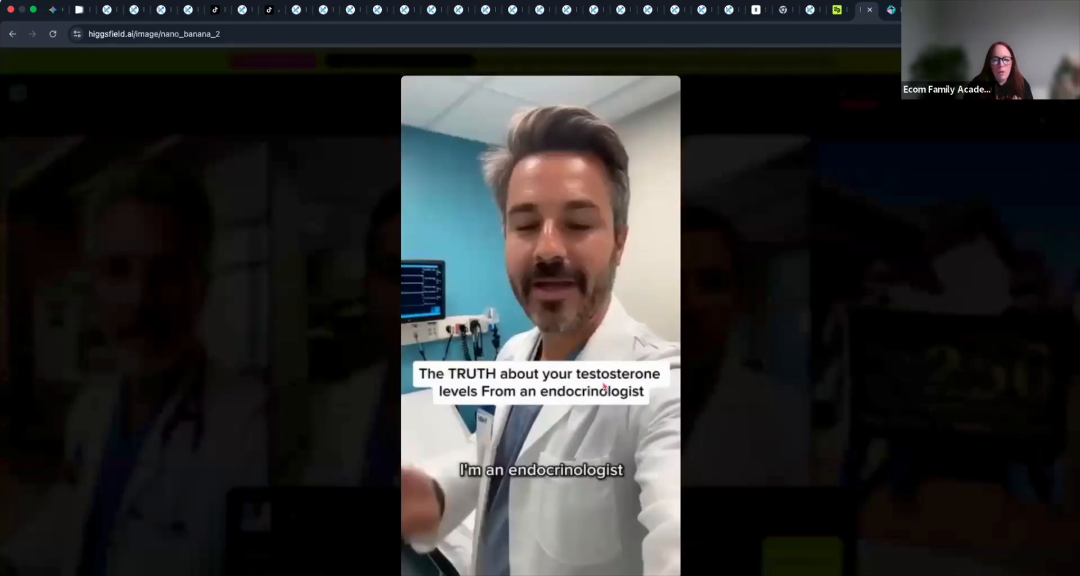
click(701, 440)
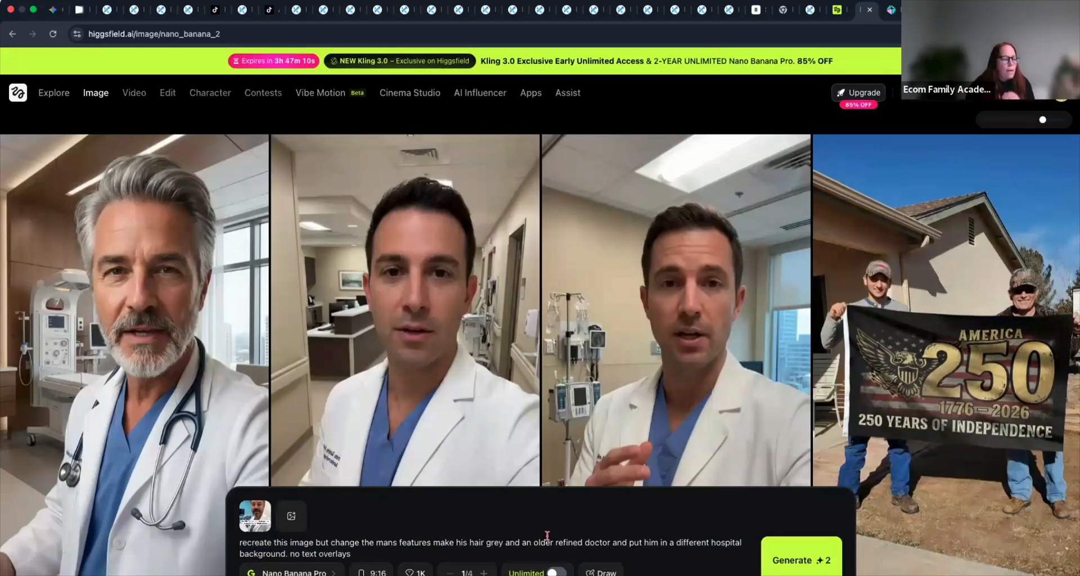
Step: Download the grey-haired doctor image with the stethoscope to the Downloads folder as "doc 2"
scroll(756, 387, up, 4)
scroll(757, 387, up, 3)
scroll(757, 387, down, 2)
scroll(607, 315, down, 1)
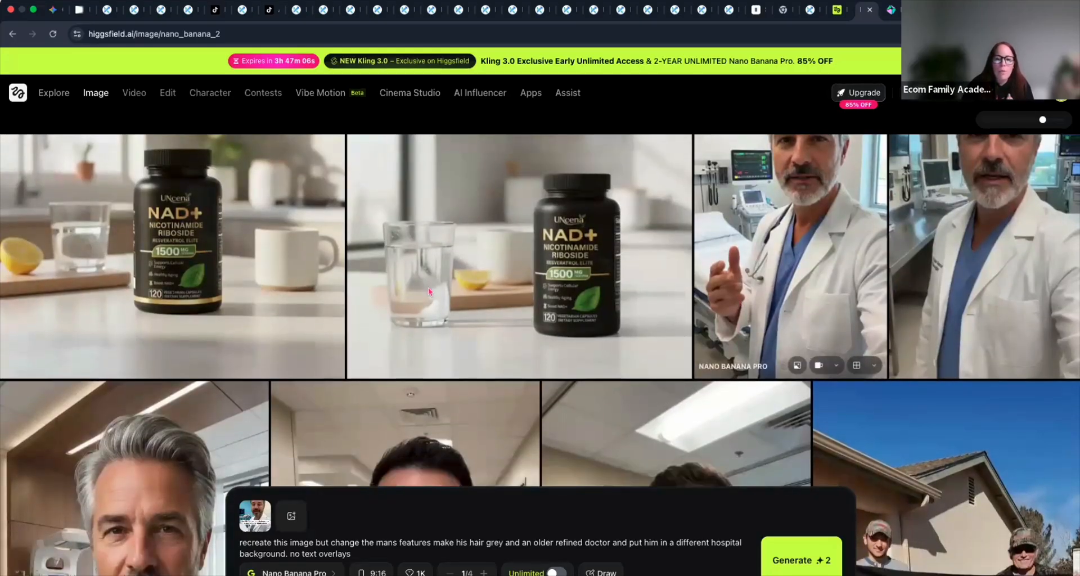
scroll(608, 315, down, 4)
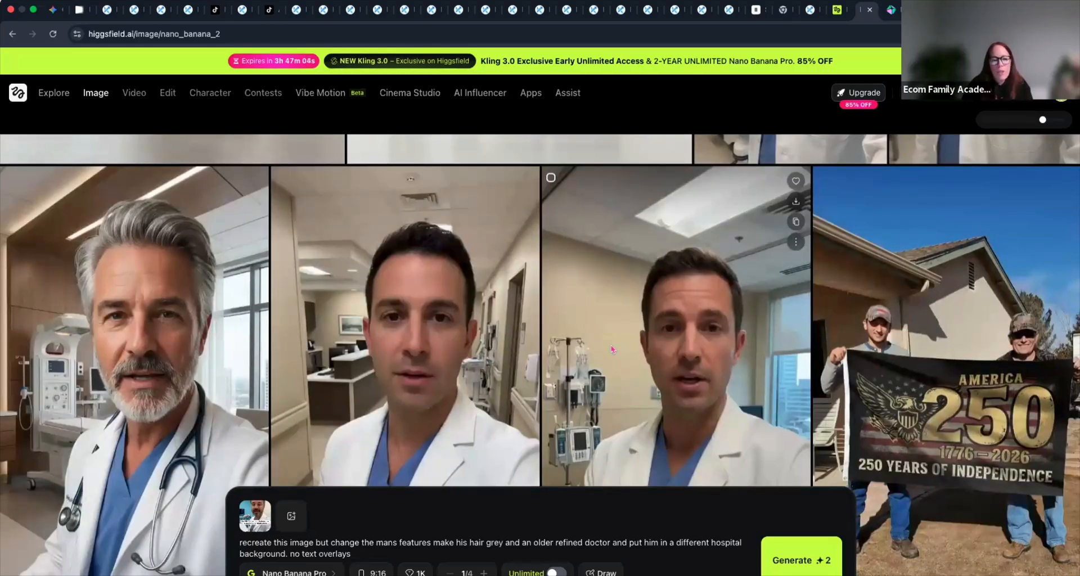
click(259, 203)
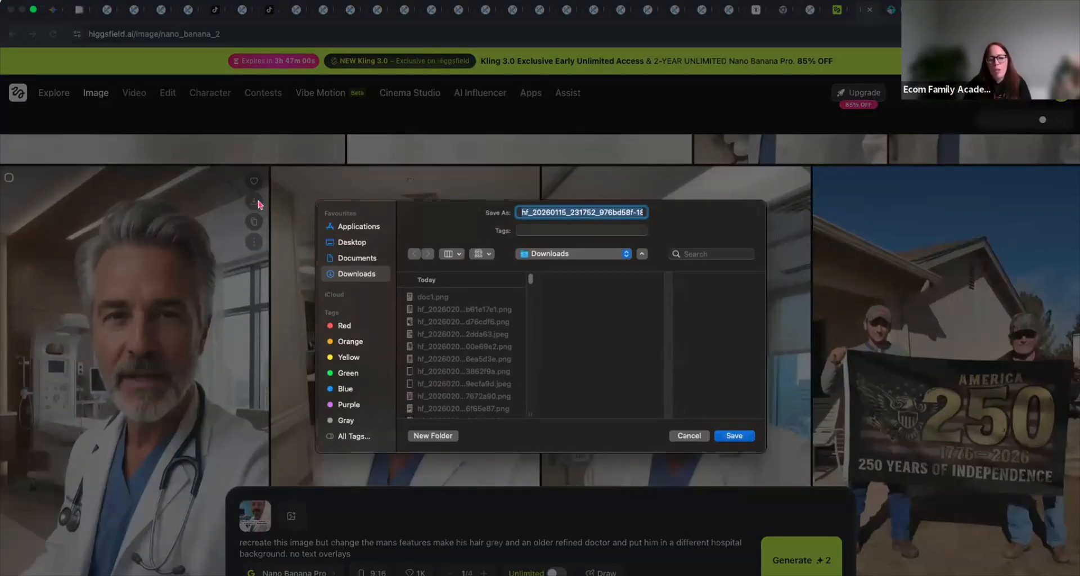
text(doc 2)
key(Return)
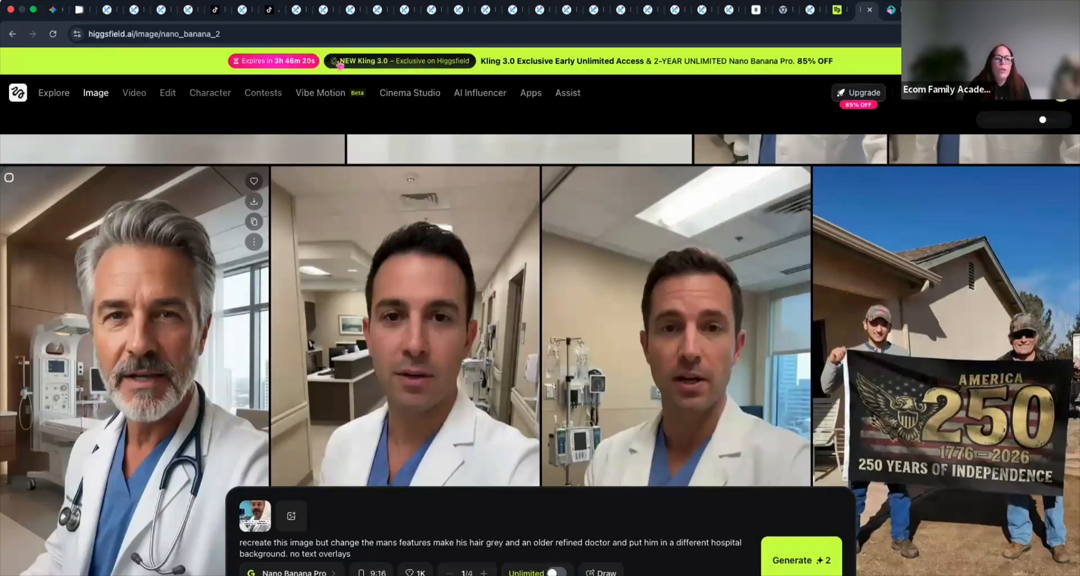
Step: Open video creation and set the preset to General under the Kling 2.5 model
mouse_move(144, 101)
click(119, 140)
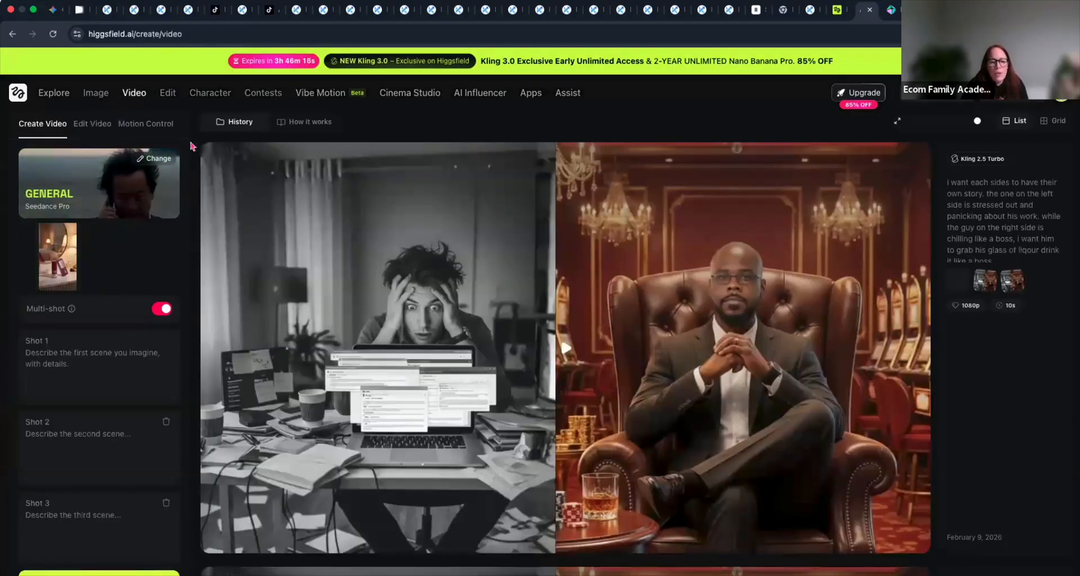
click(168, 162)
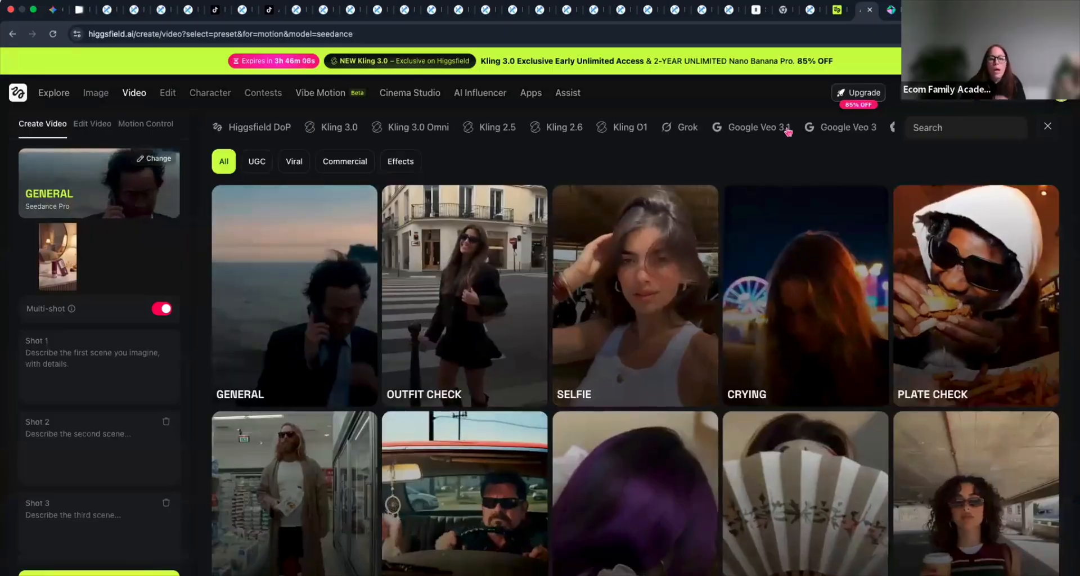
click(513, 131)
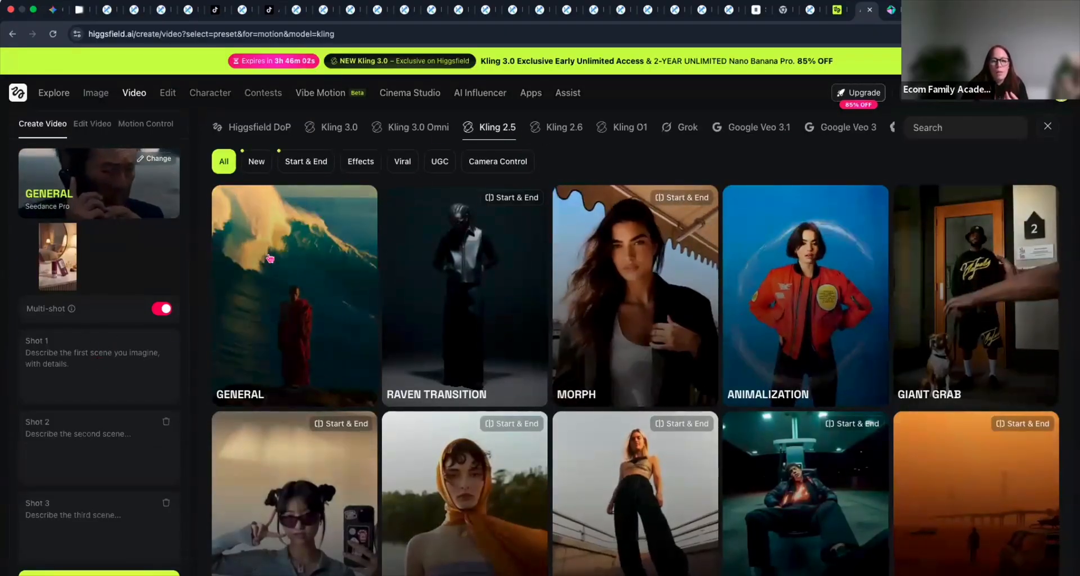
click(293, 255)
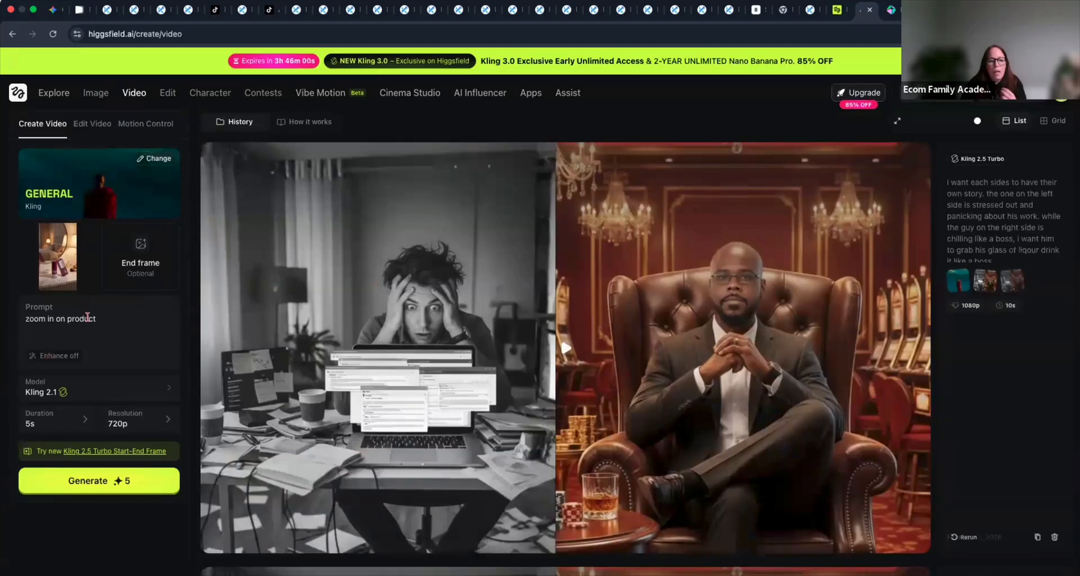
Step: Check the video prompt and the available clip duration options of the Kling preset
click(123, 326)
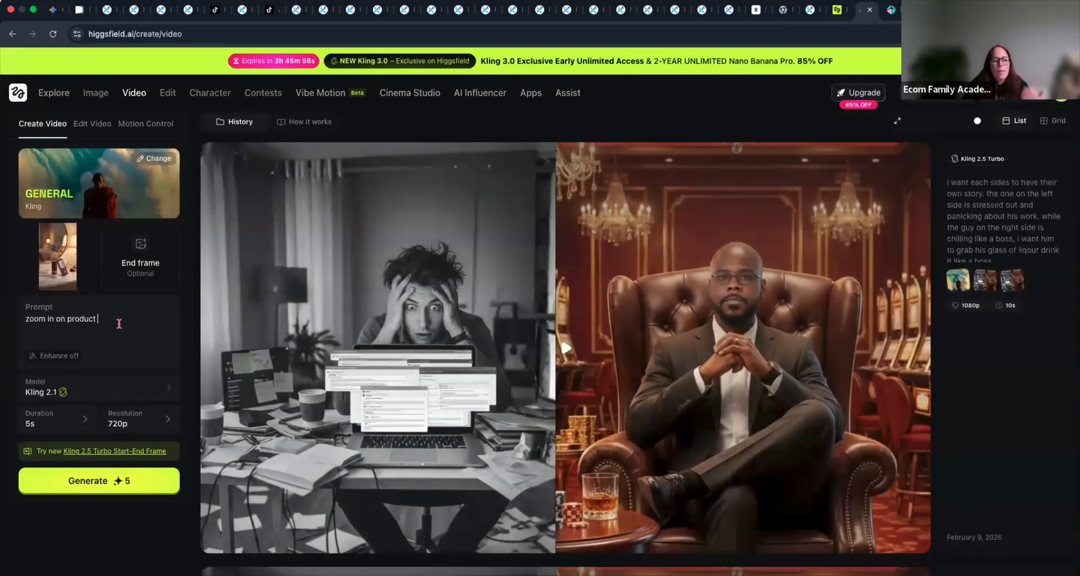
key(super+a)
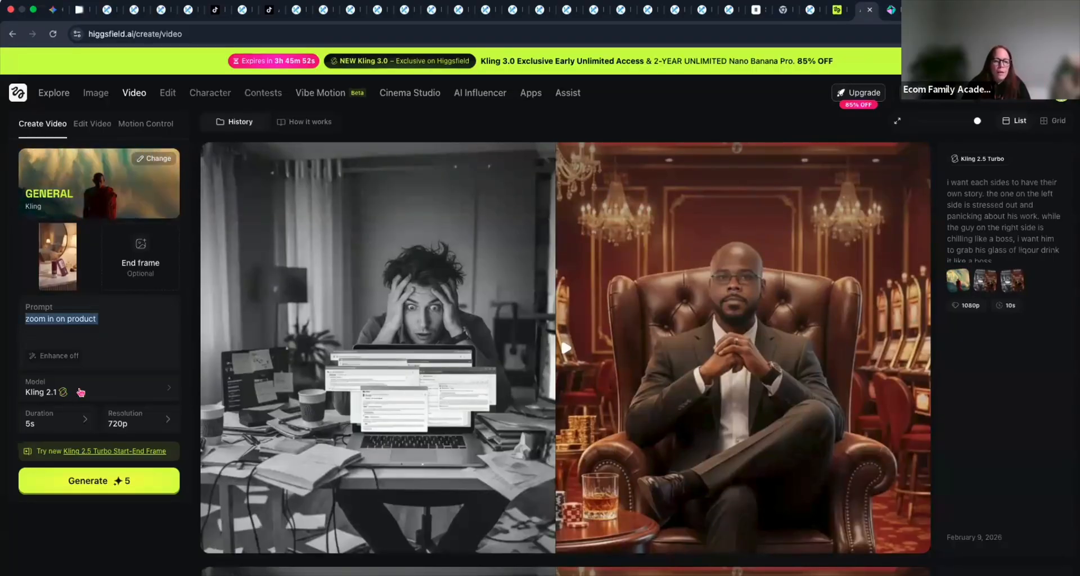
click(87, 418)
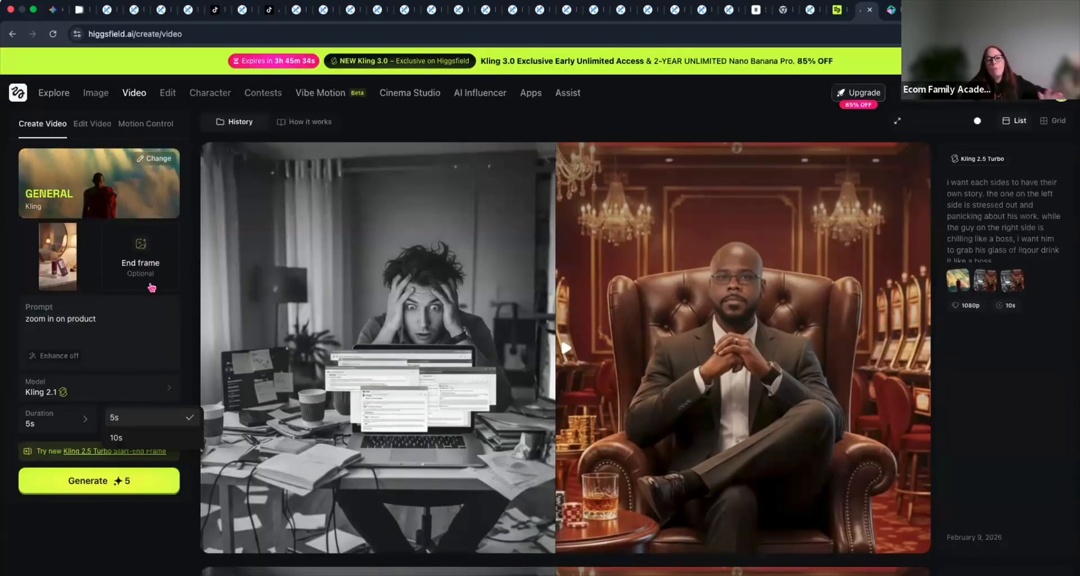
Step: Switch to HeyGen and highlight its web address app.heygen.com
click(891, 10)
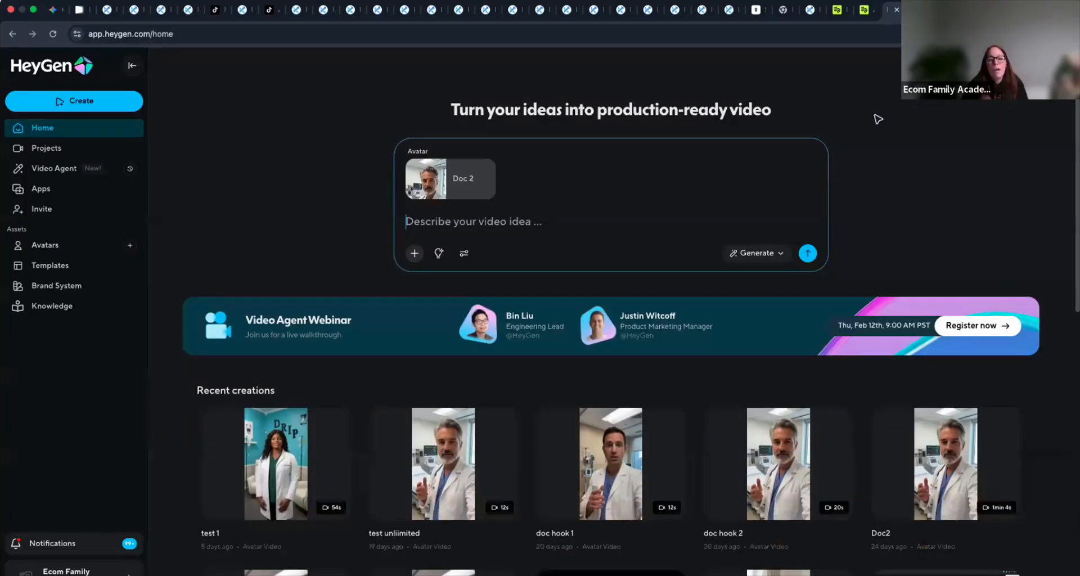
click(45, 135)
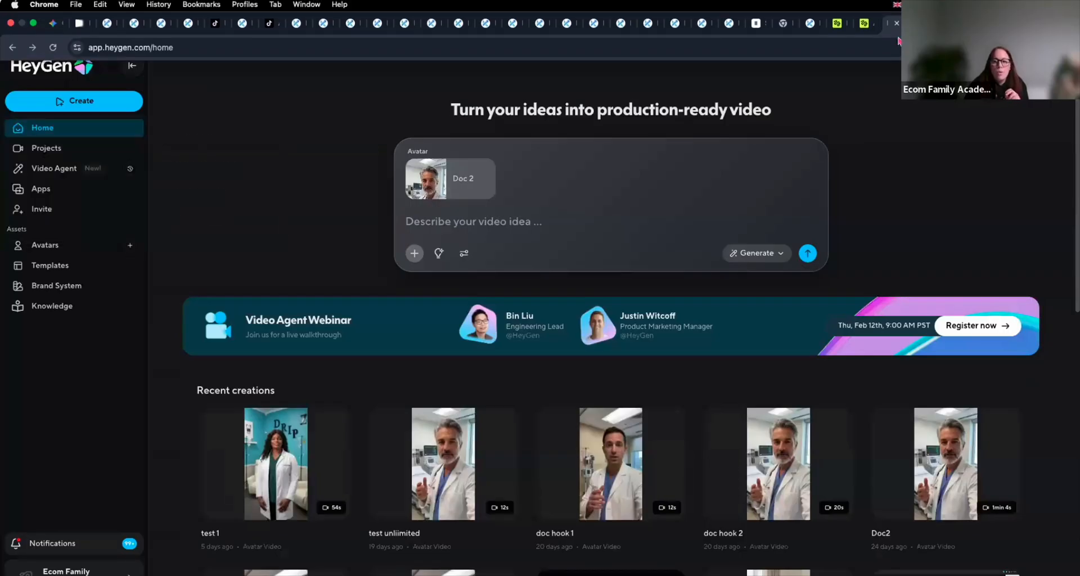
click(866, 31)
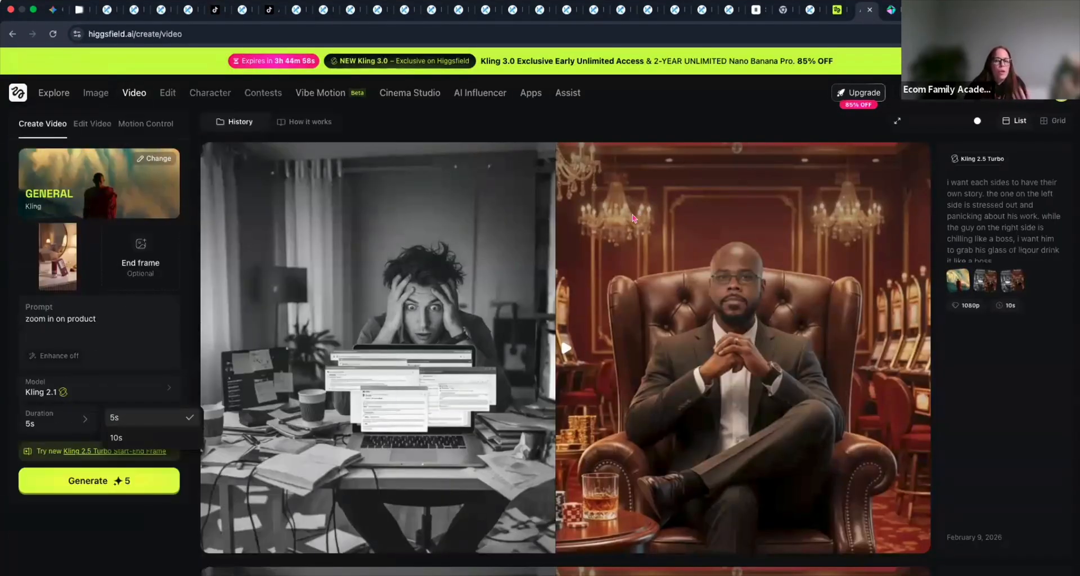
click(890, 13)
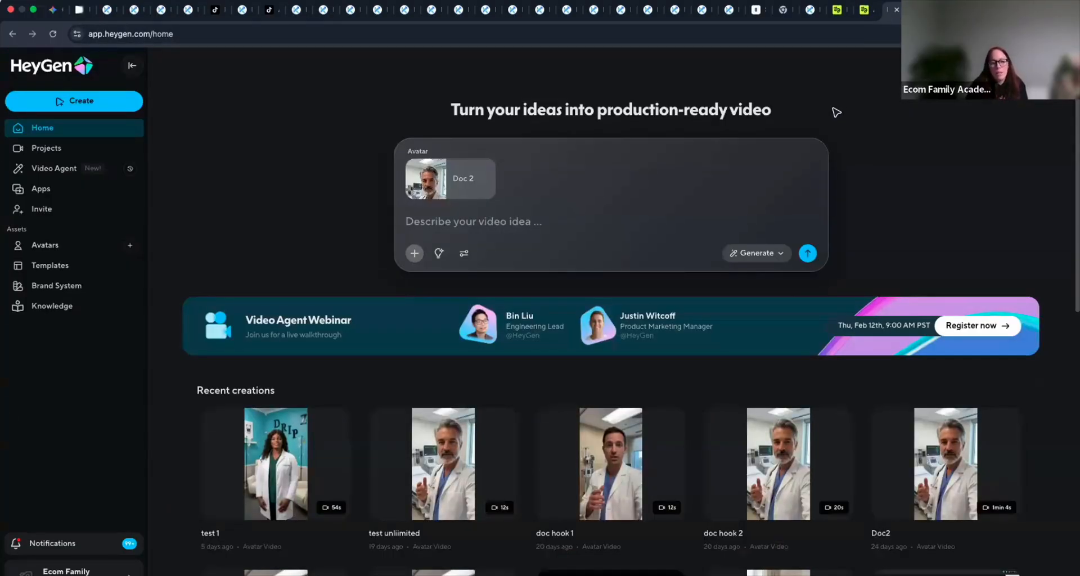
click(150, 33)
drag(150, 34, 82, 37)
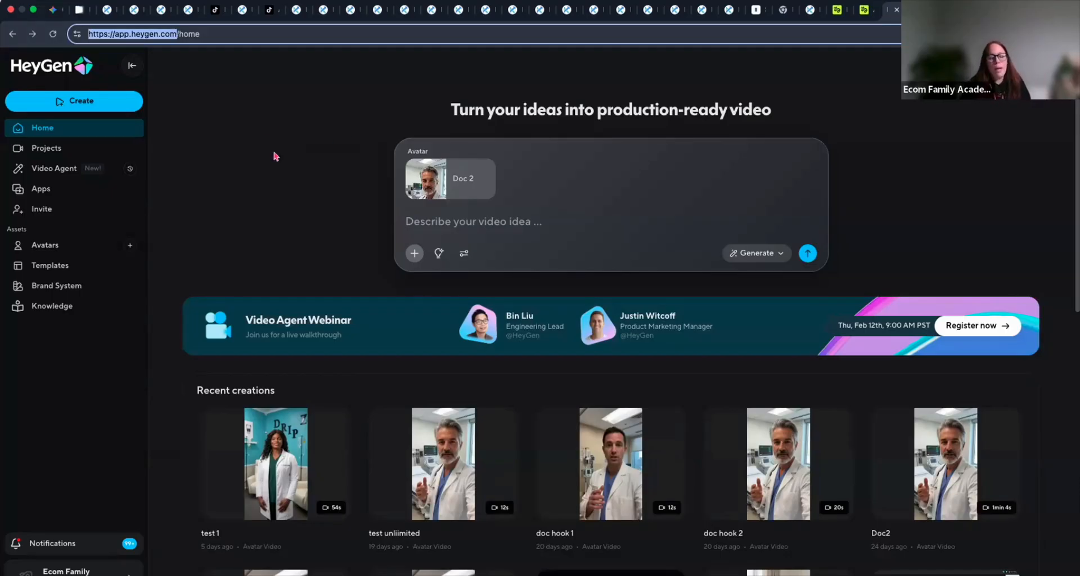
Step: Open the avatar collection and look through the existing avatars under My Avatars
click(58, 248)
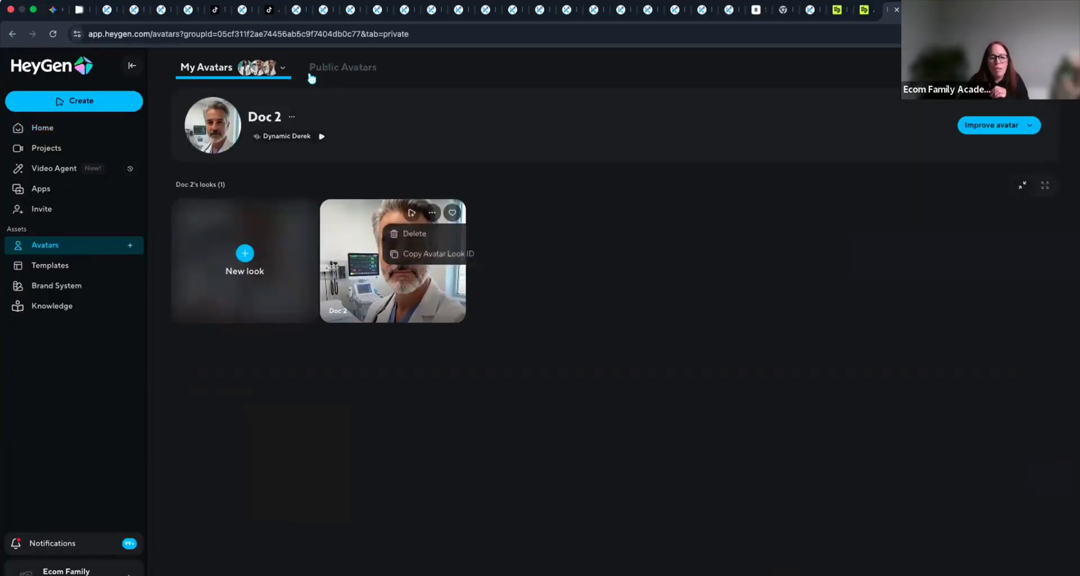
click(283, 67)
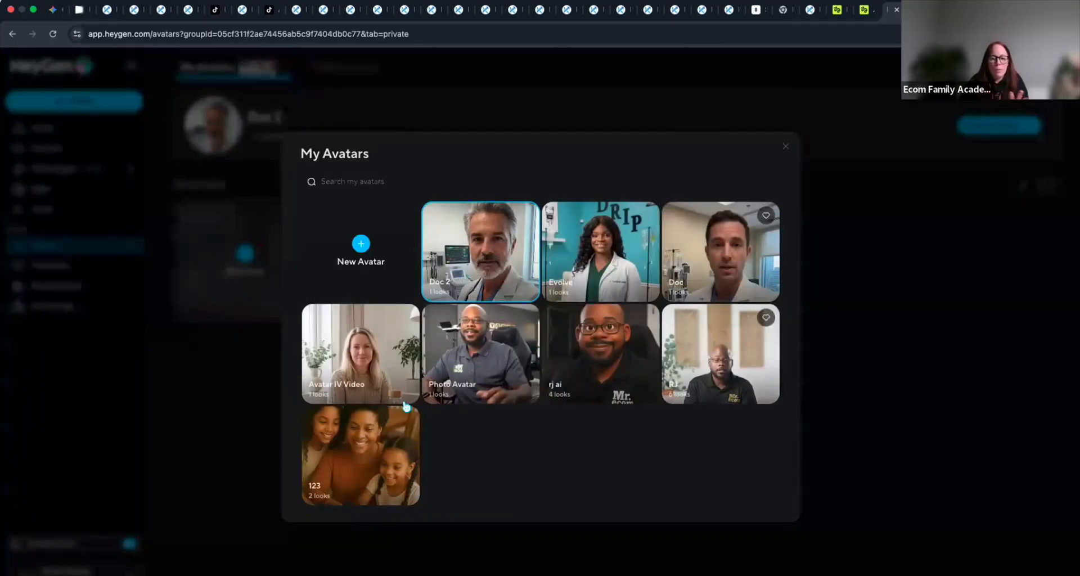
click(784, 148)
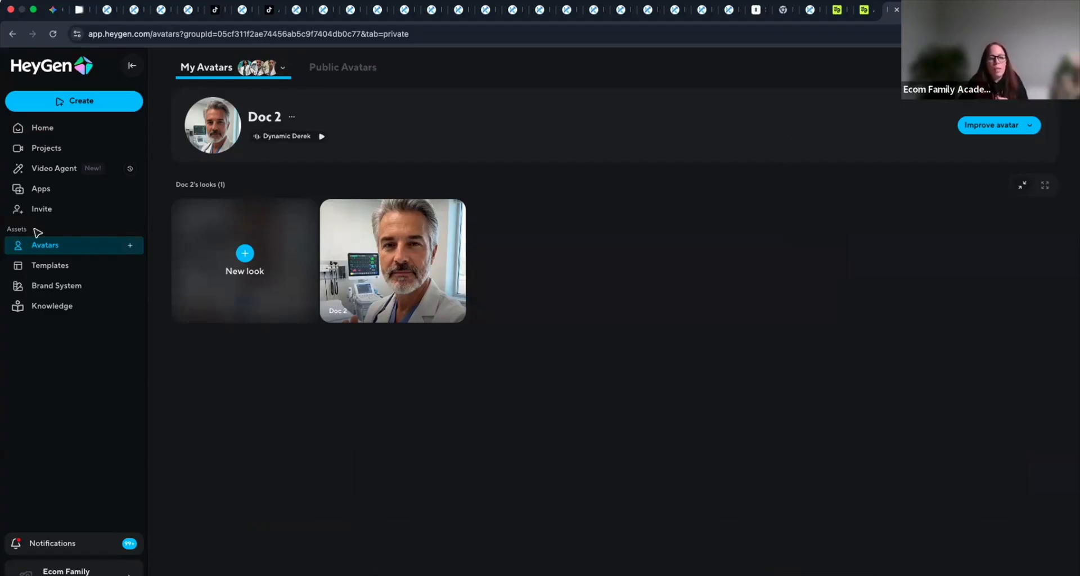
Step: Start a new virtual character avatar from a photo and choose "doc 2.png" from the Downloads folder
click(131, 249)
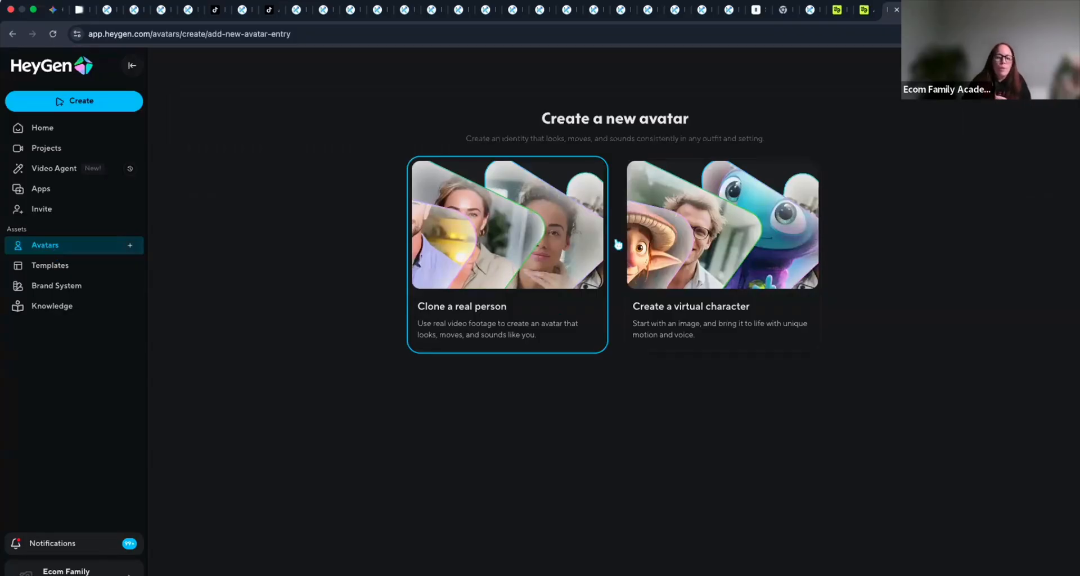
mouse_move(656, 193)
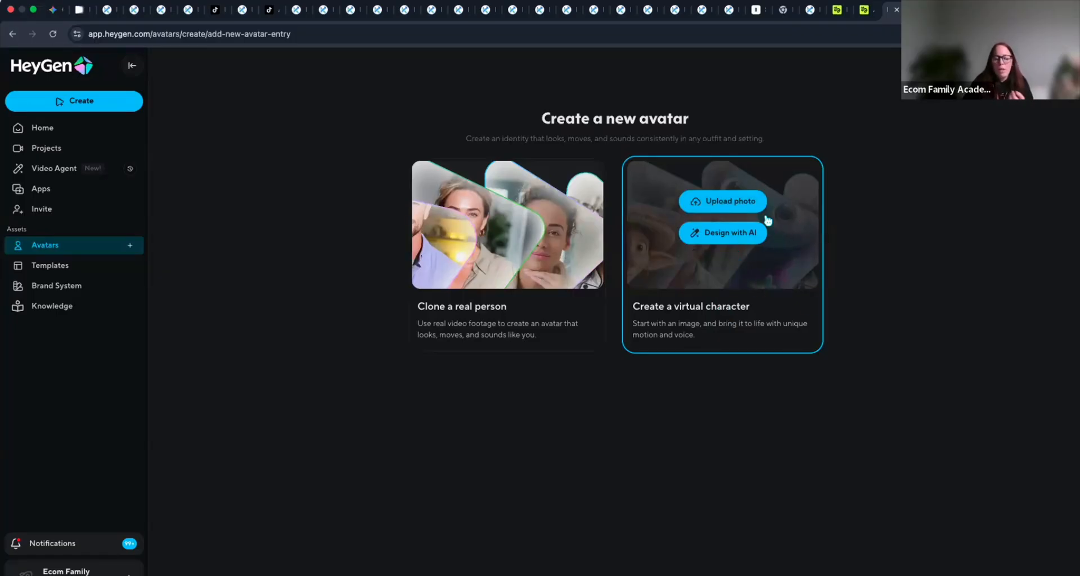
click(746, 206)
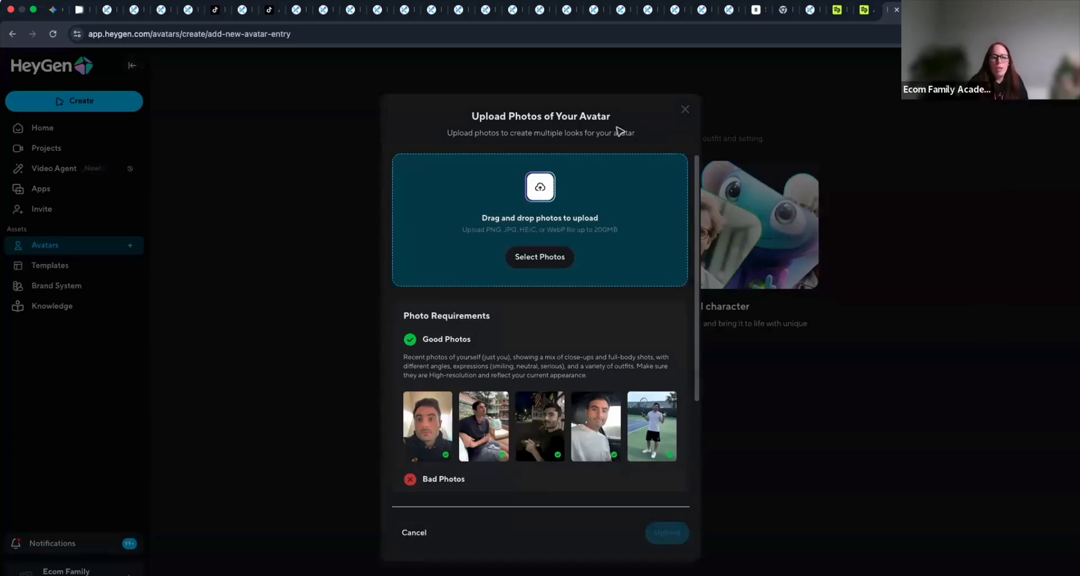
click(544, 257)
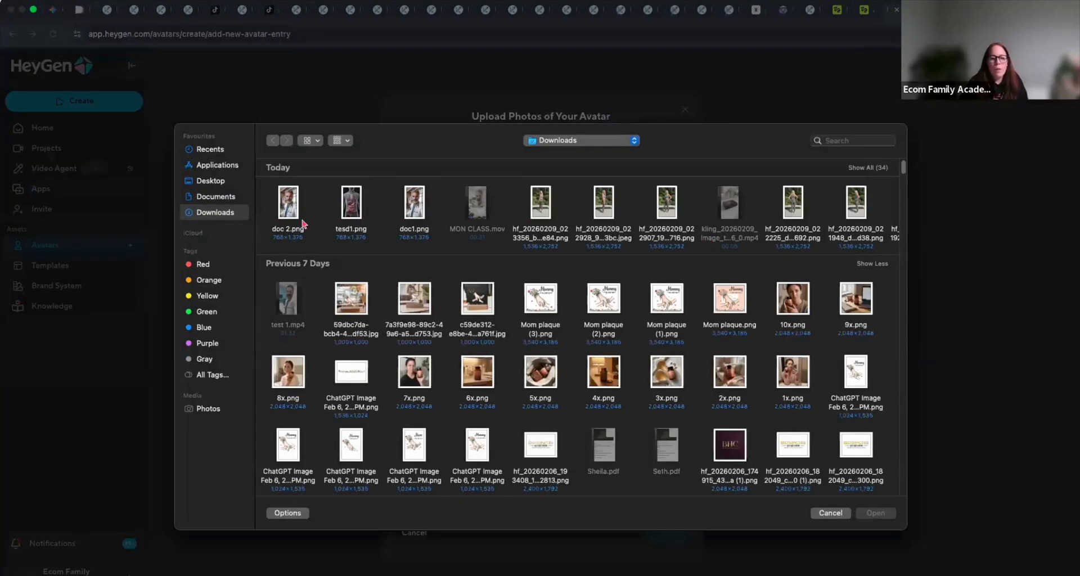
click(290, 205)
click(876, 513)
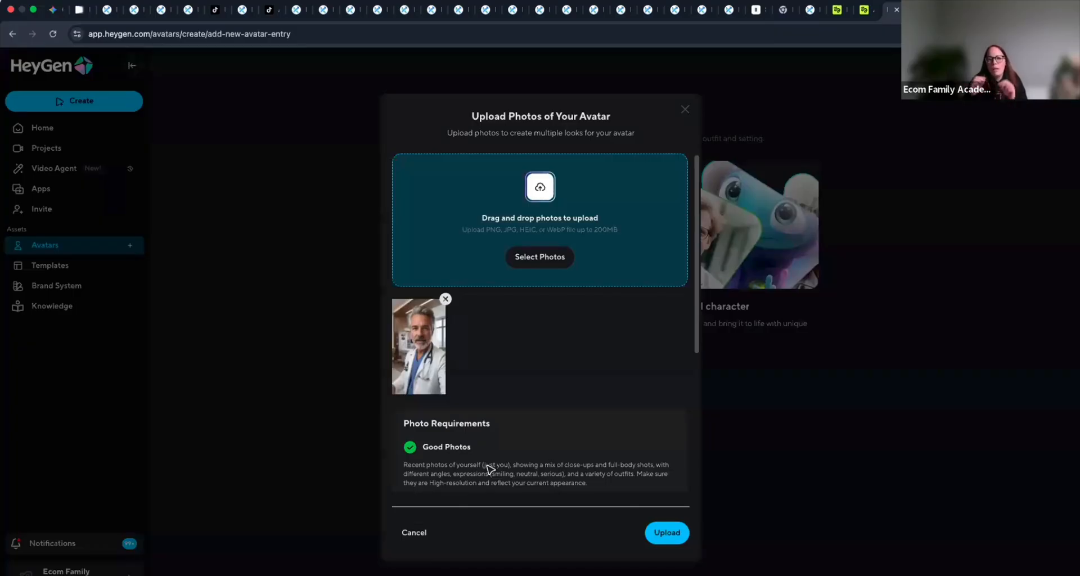
Step: Replay the opening of the competitor's doctor ad about beef organs from 0:00, and return to the HeyGen photo upload
key(ctrl+Left)
key(ctrl+Left)
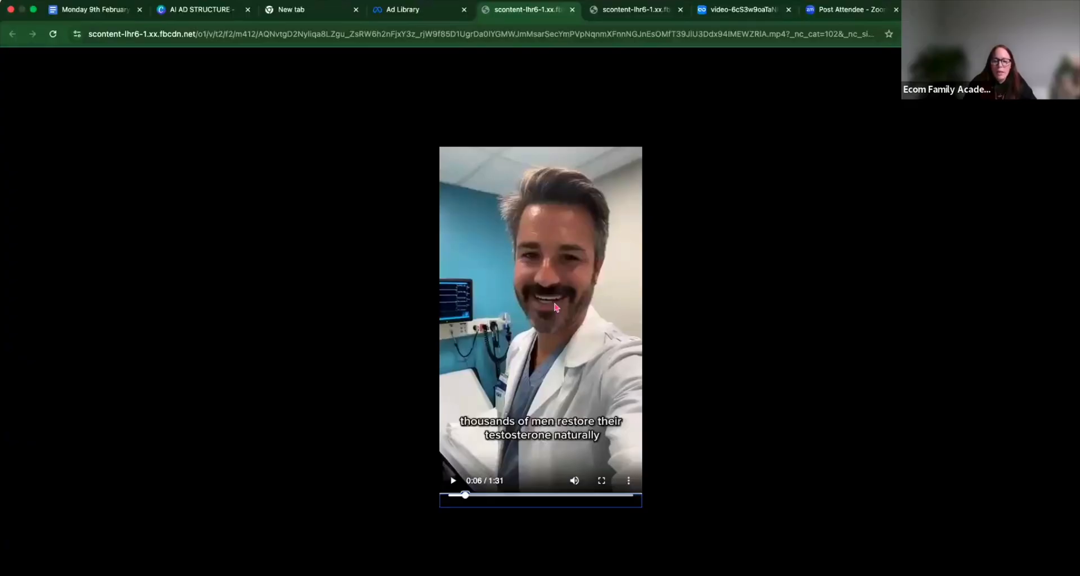
drag(464, 496, 439, 495)
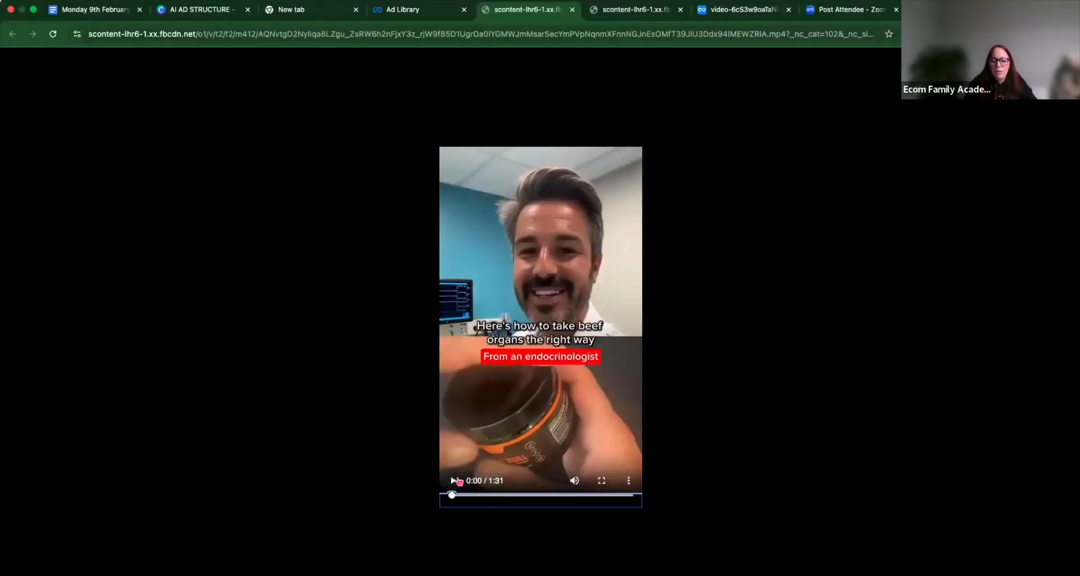
click(454, 482)
click(453, 480)
key(ctrl+Left)
key(ctrl+Left)
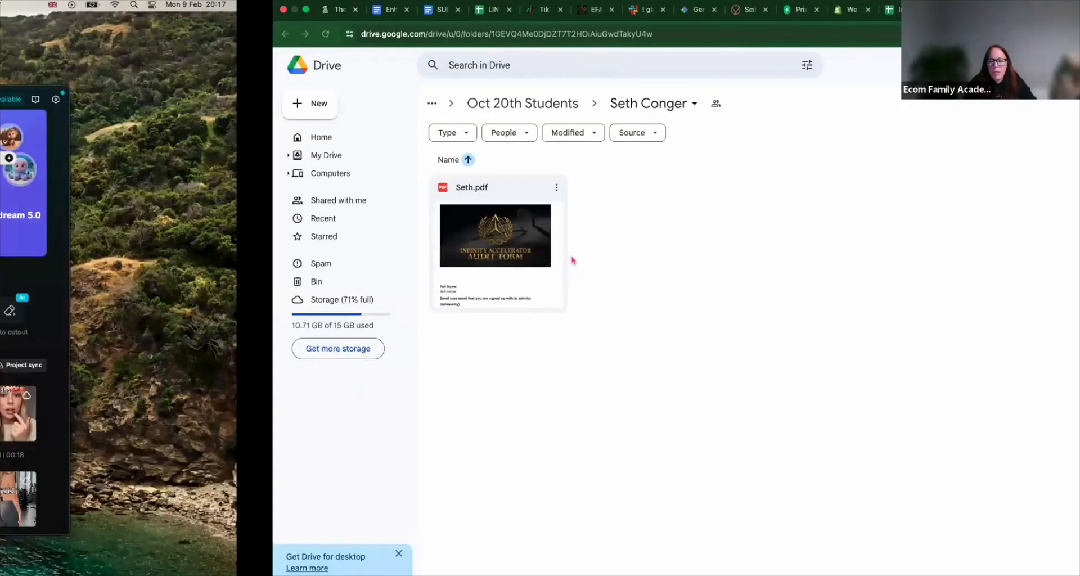
key(ctrl+Right)
key(ctrl+Right)
key(ctrl+Right)
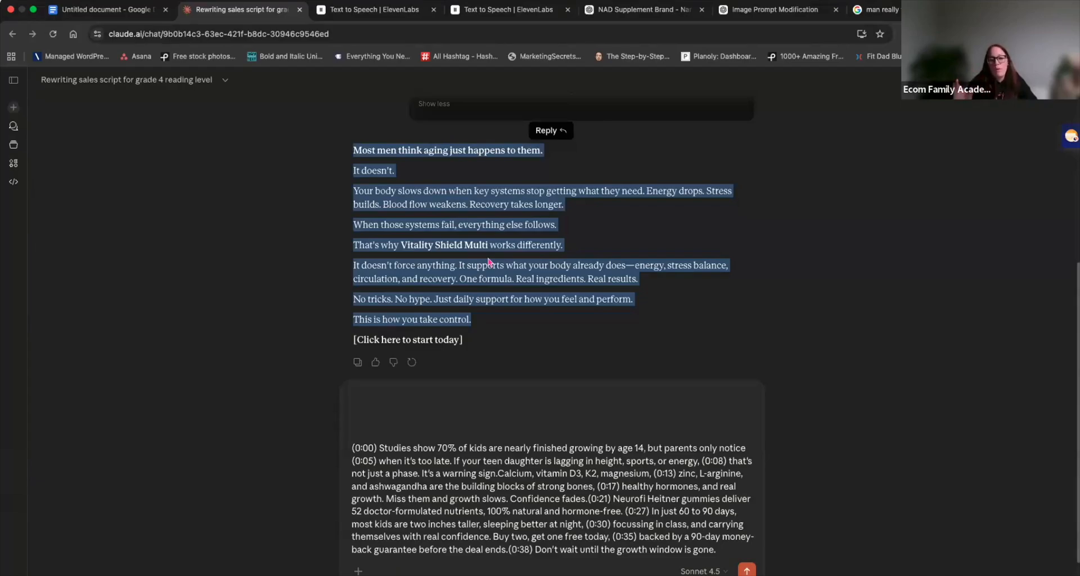
key(ctrl+Right)
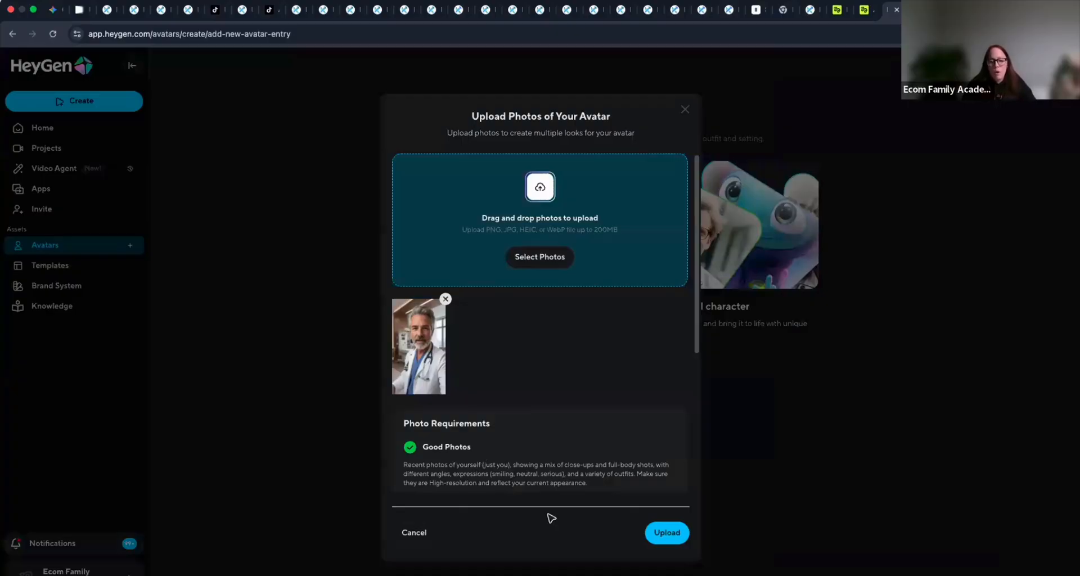
Step: Upload the grey-haired doctor photo, accept it in the upload review, and name the avatar "doc 3"
click(673, 534)
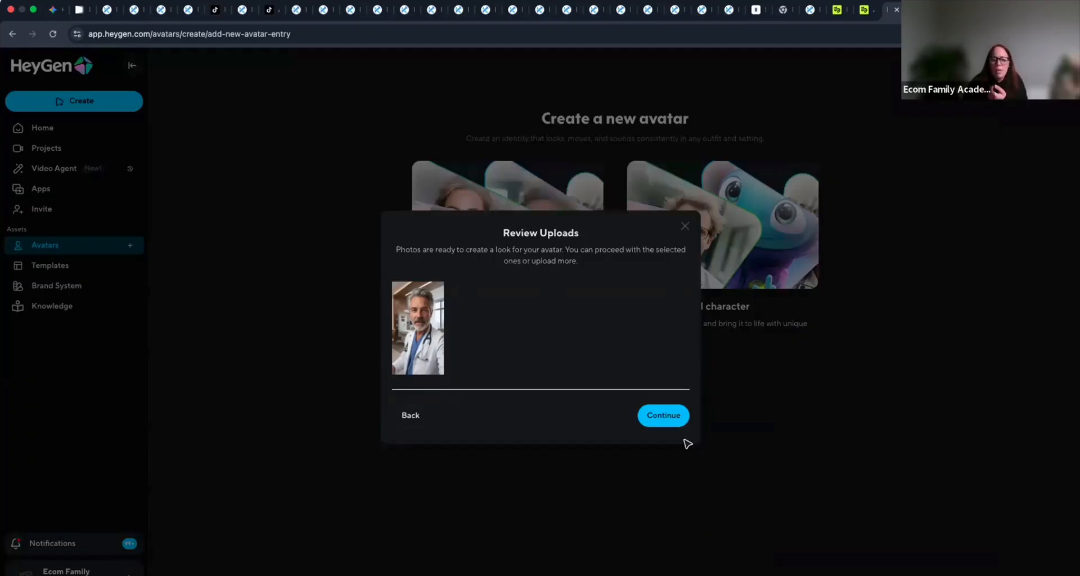
click(663, 416)
click(482, 265)
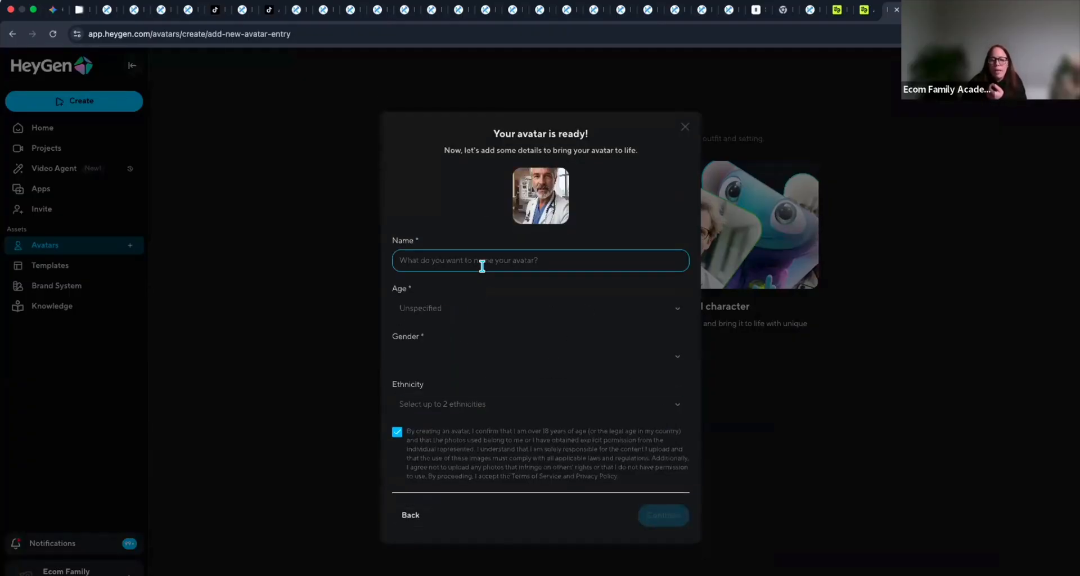
text(doc 3)
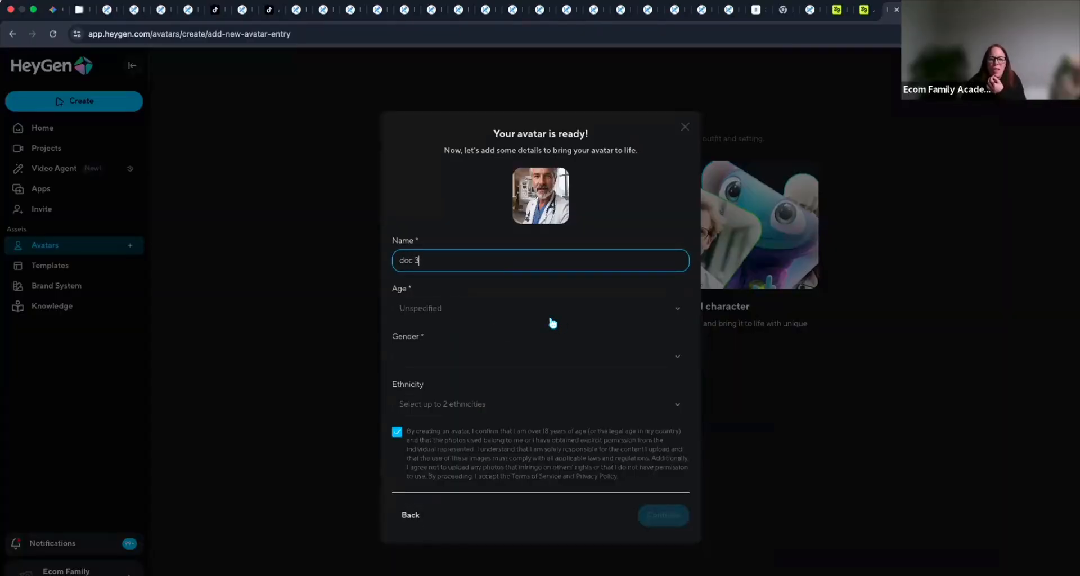
Step: Set the avatar's age to Late Middle Age, gender to Man and ethnicity to White, and create it
click(479, 315)
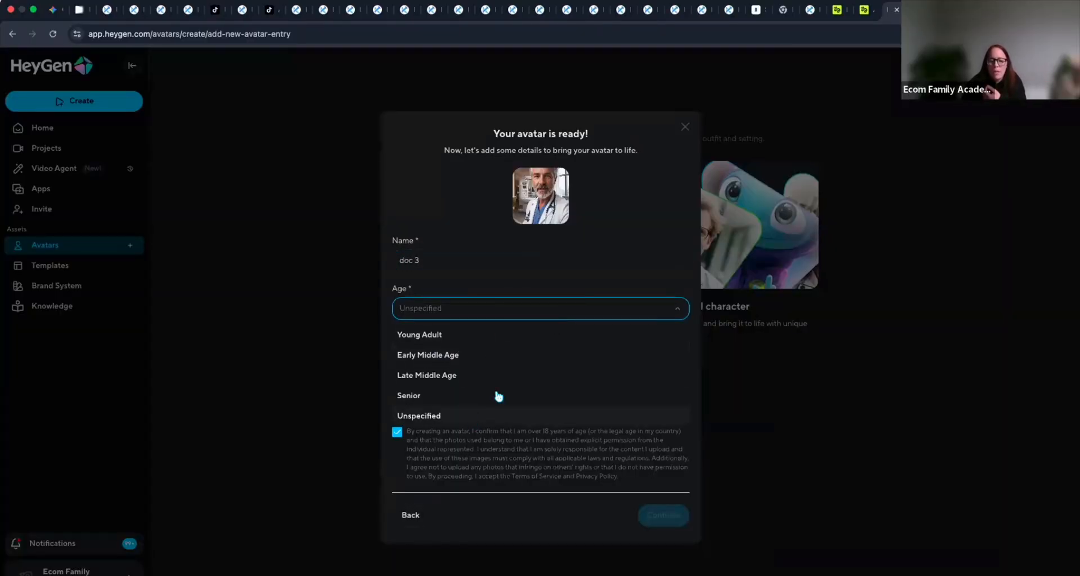
click(686, 375)
click(472, 356)
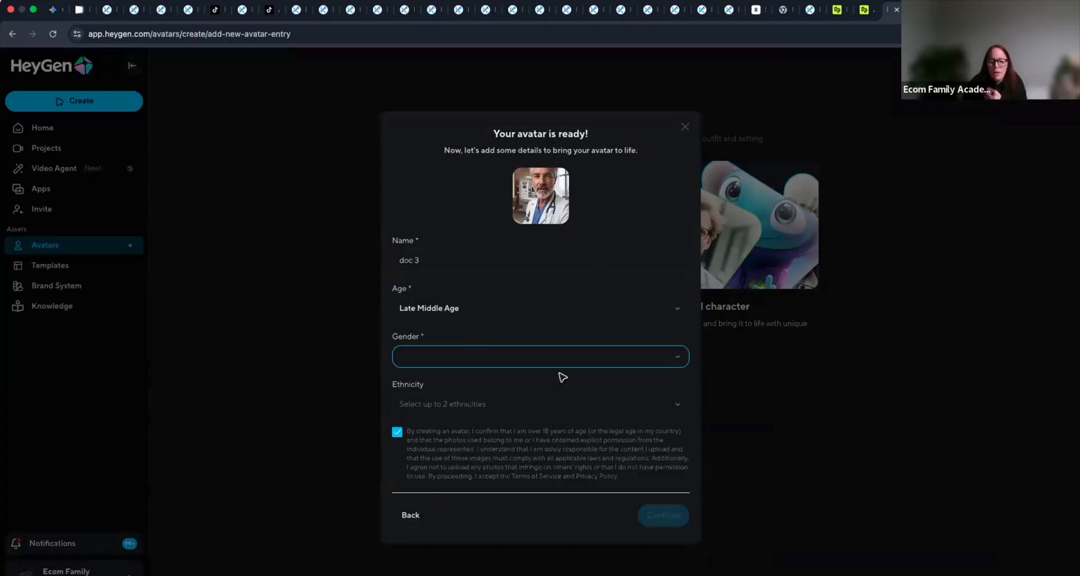
click(455, 386)
click(482, 412)
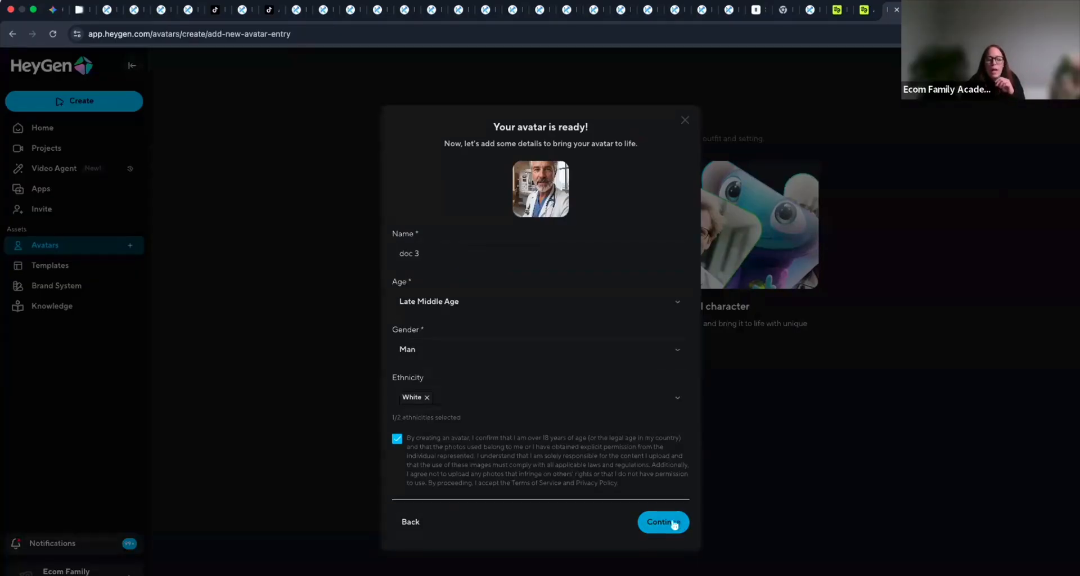
click(669, 523)
click(668, 523)
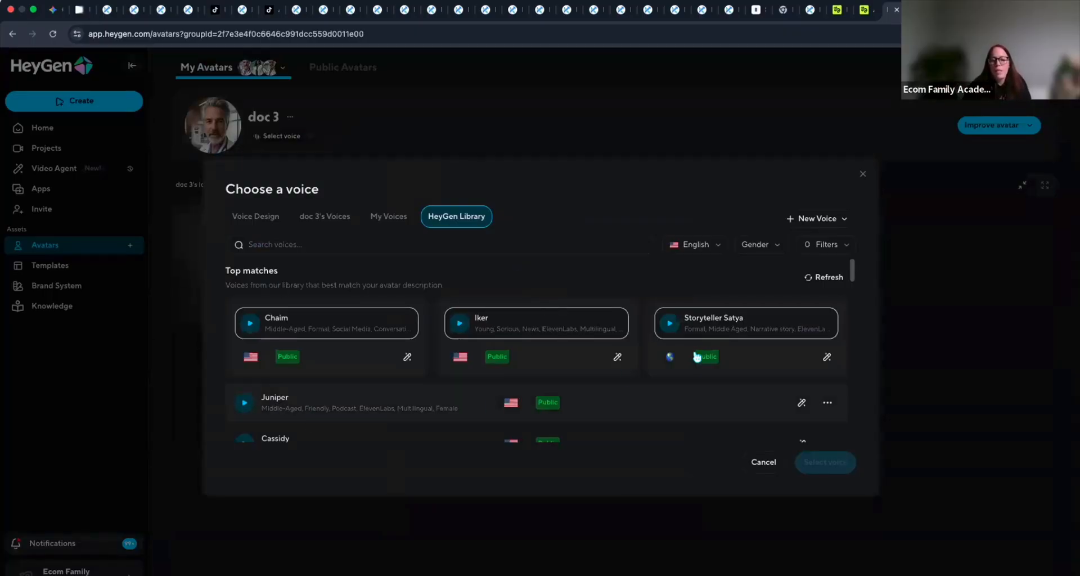
Step: Browse the HeyGen voice library and assign the middle-aged, formal voice Chaim to the doc 3 avatar
scroll(645, 413, down, 5)
scroll(642, 412, down, 3)
scroll(632, 410, up, 3)
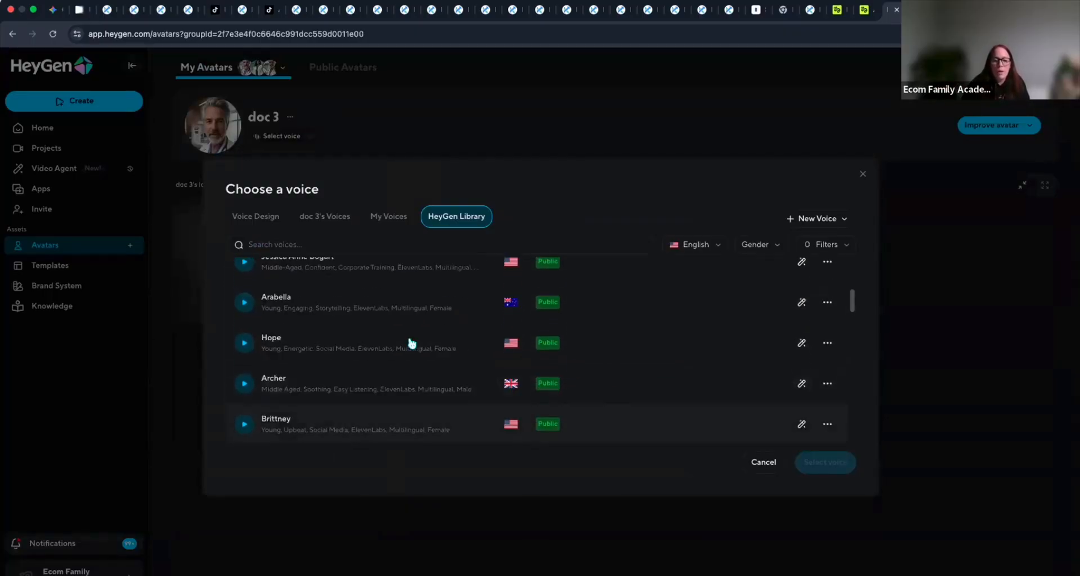
scroll(356, 336, up, 5)
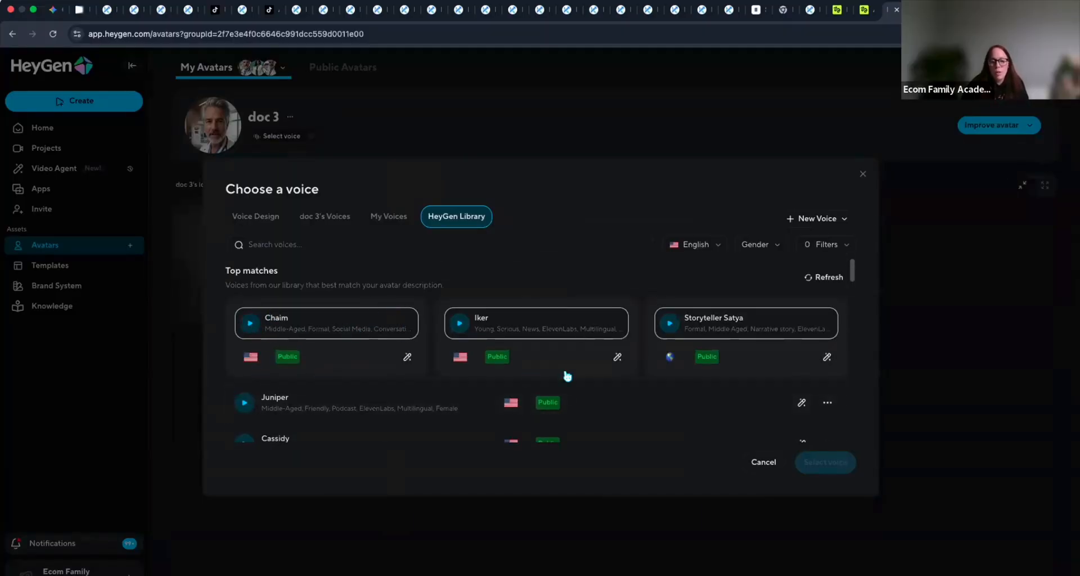
click(376, 337)
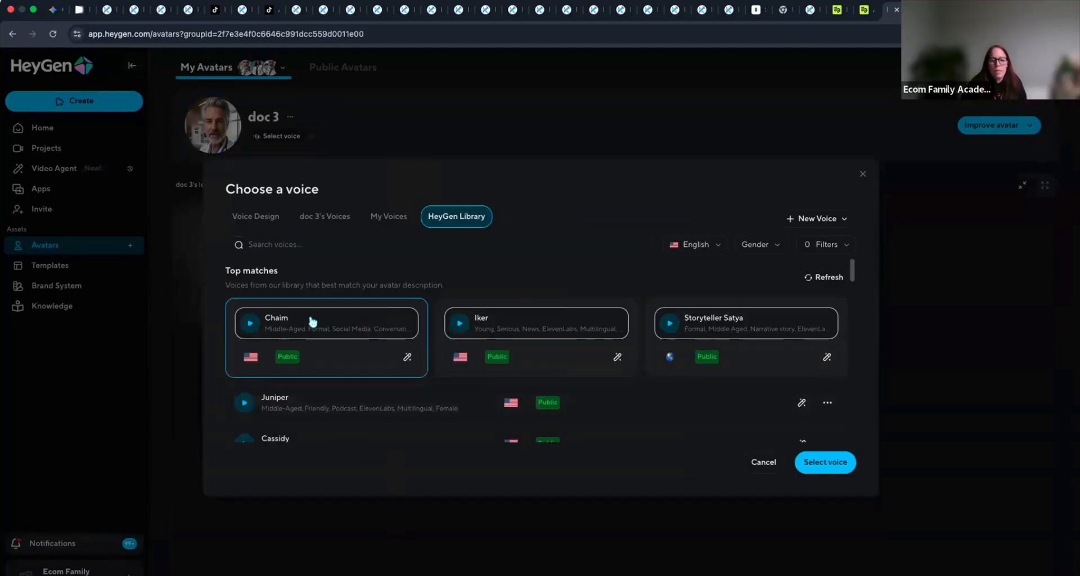
click(840, 466)
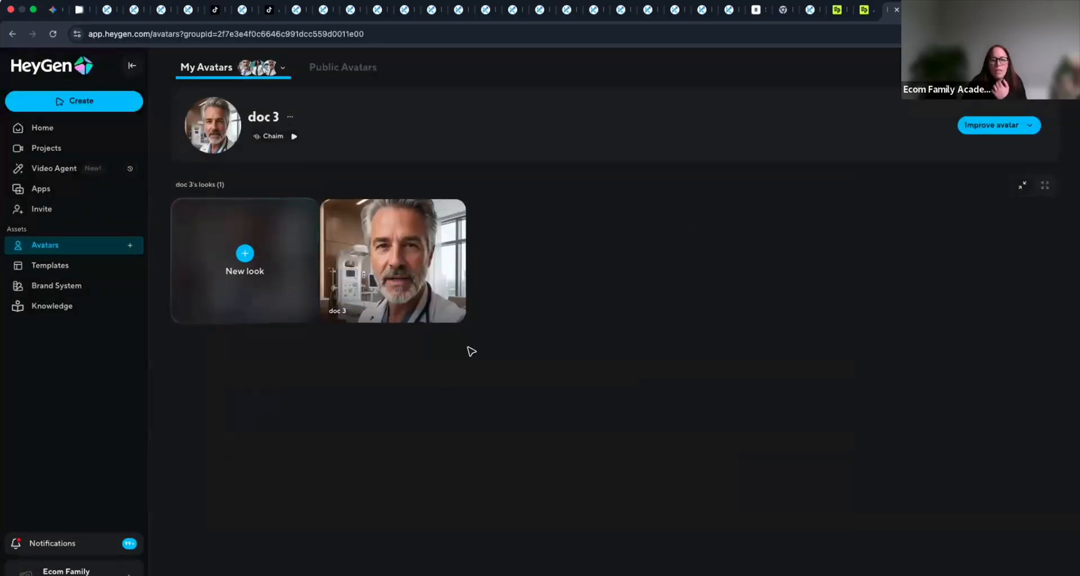
Step: Switch to the Doc 2 avatar, open its look, and use it in a new video
mouse_move(415, 298)
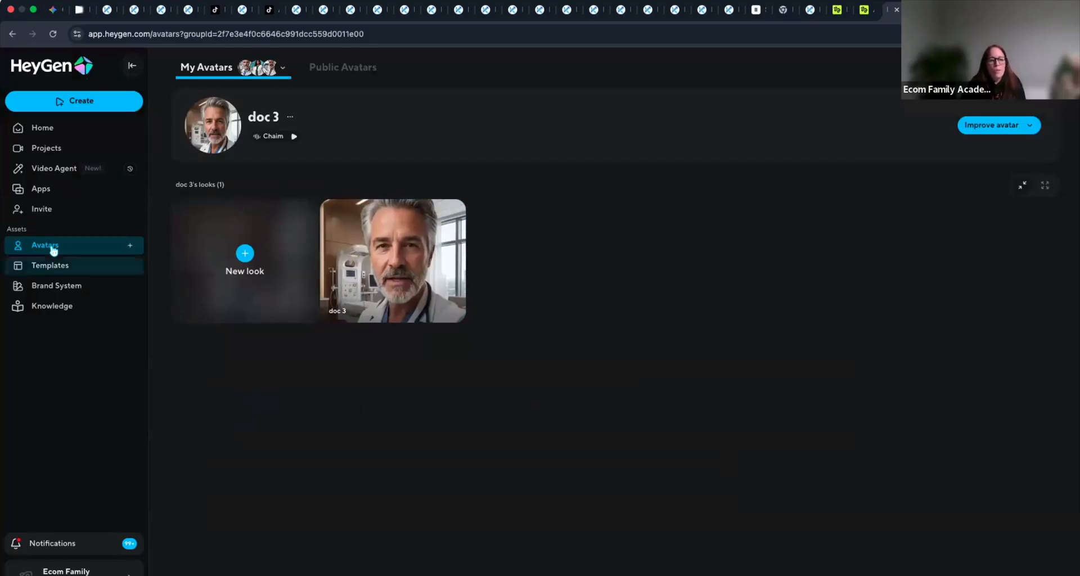
click(277, 69)
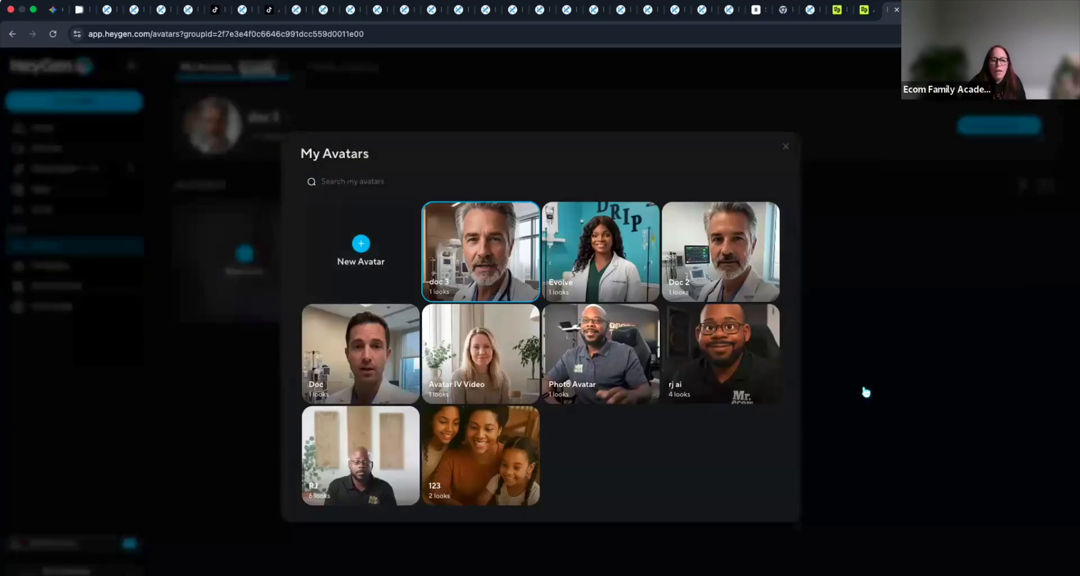
click(726, 266)
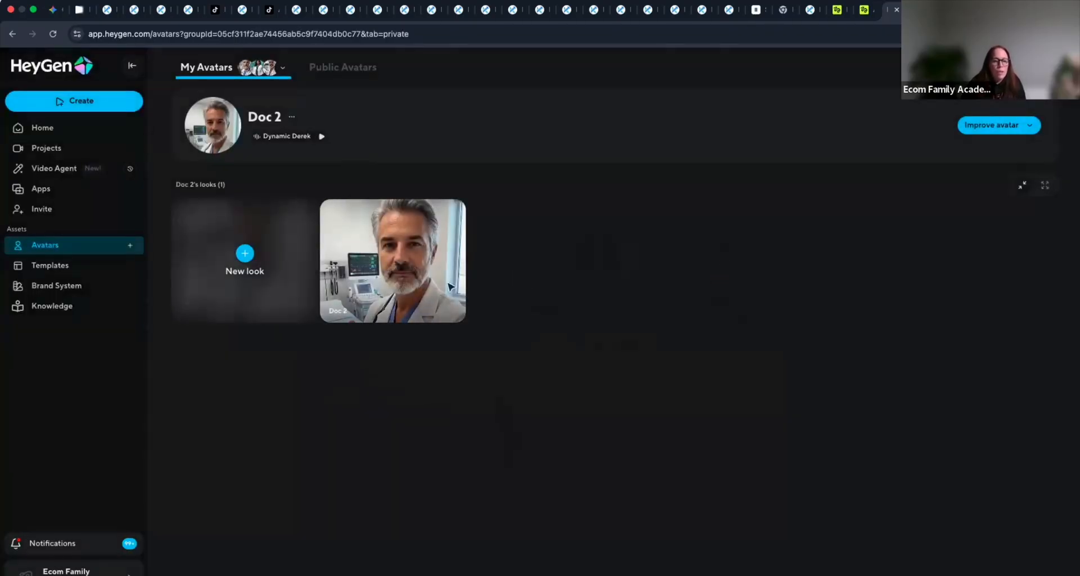
click(396, 284)
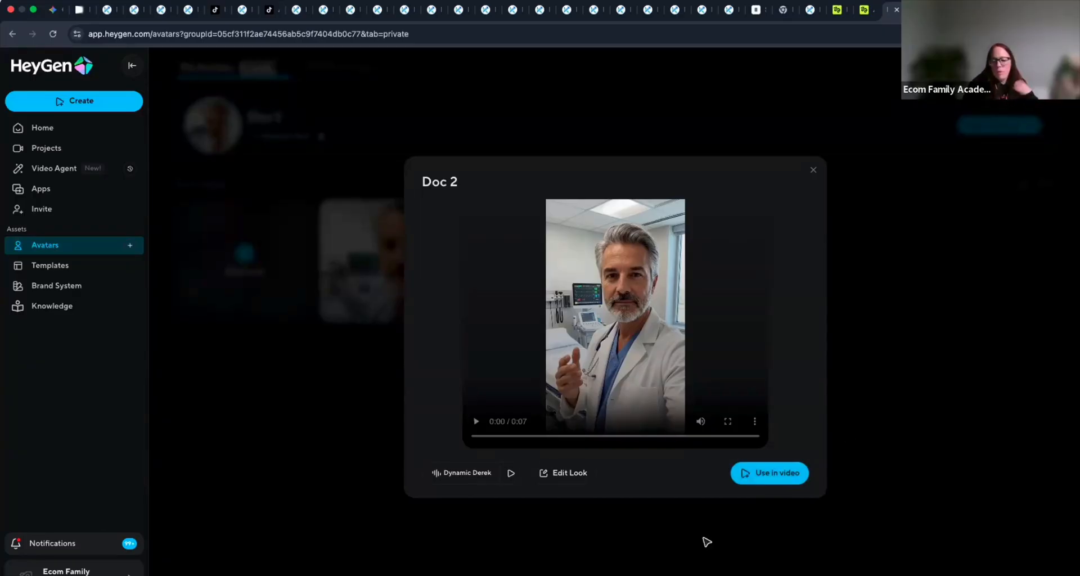
click(782, 477)
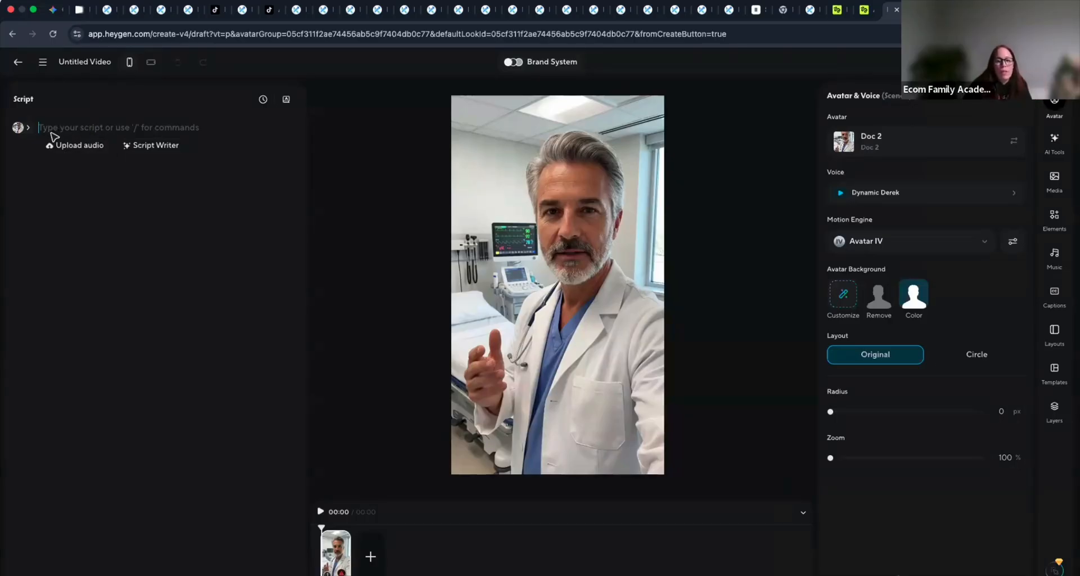
Step: Review the audio upload options and the available motion engines for the Doc 2 video, without changing anything
click(87, 150)
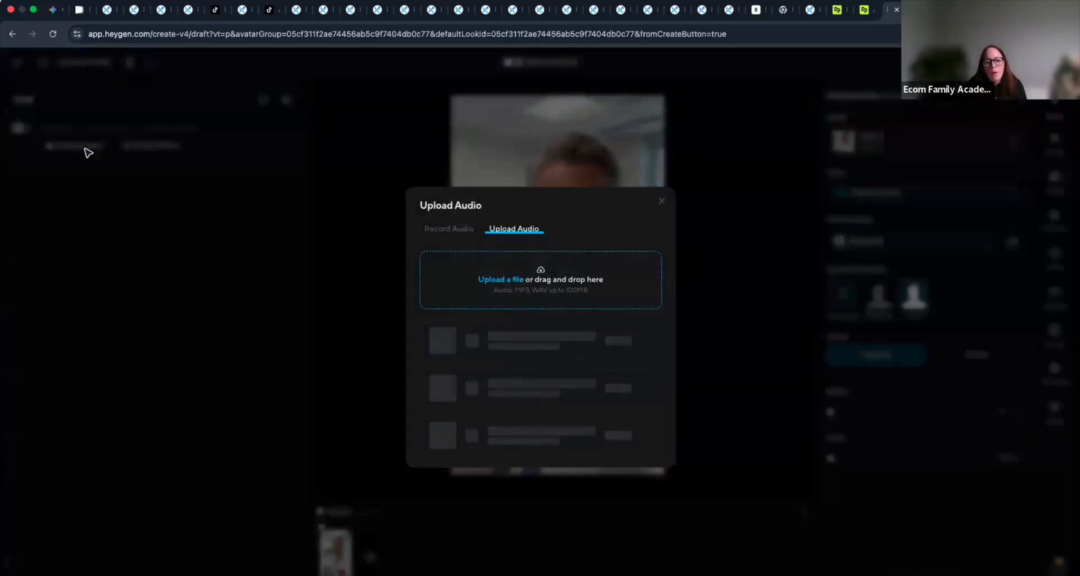
click(508, 277)
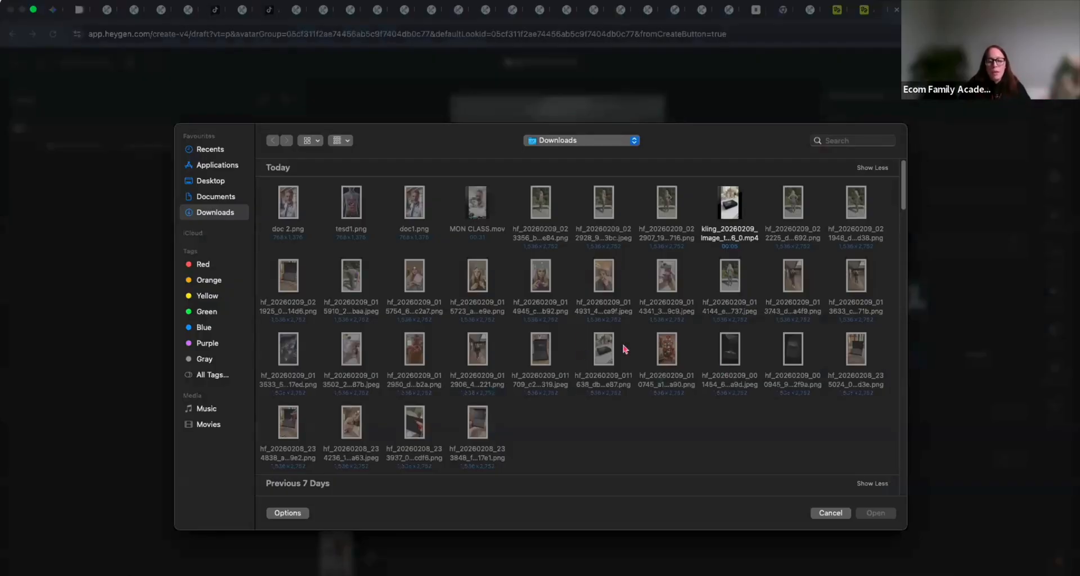
click(830, 510)
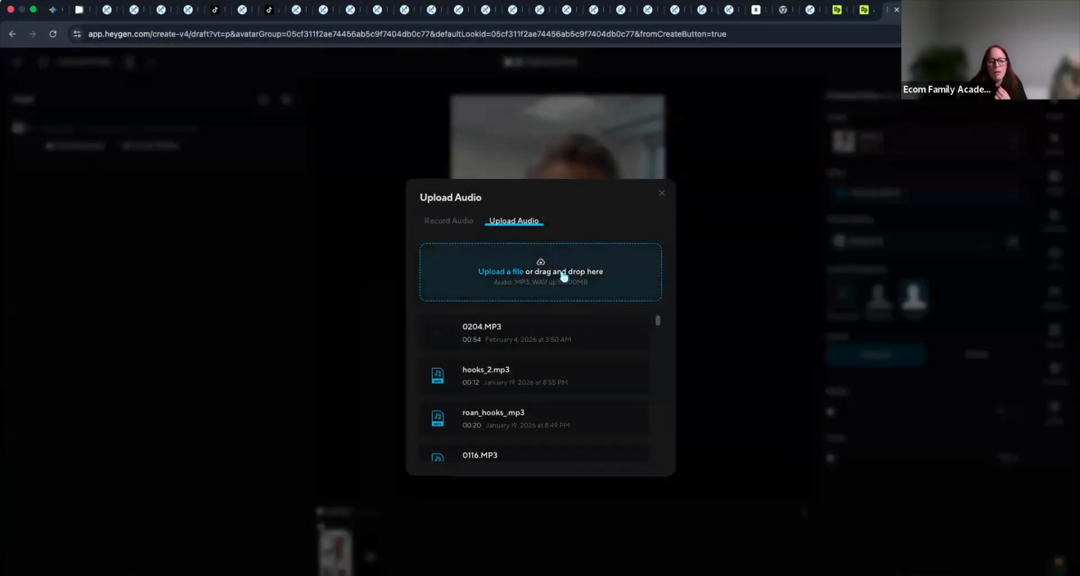
click(662, 193)
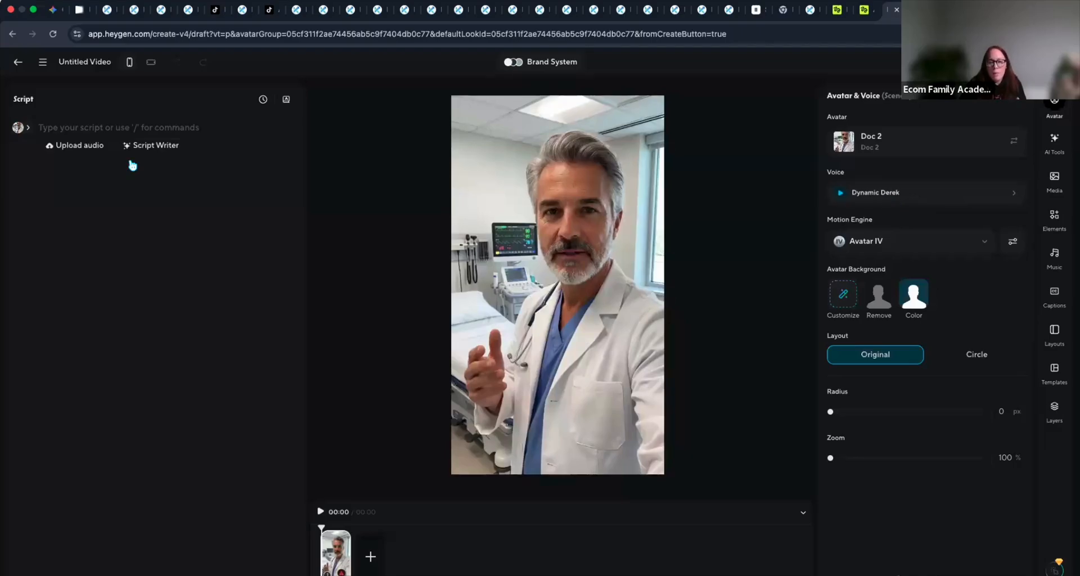
click(881, 243)
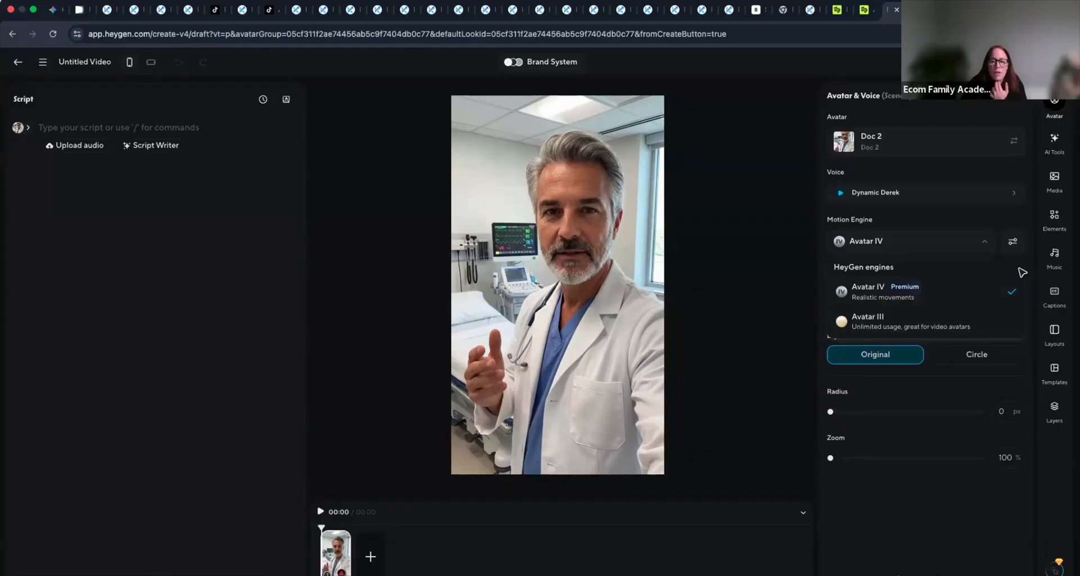
click(1037, 274)
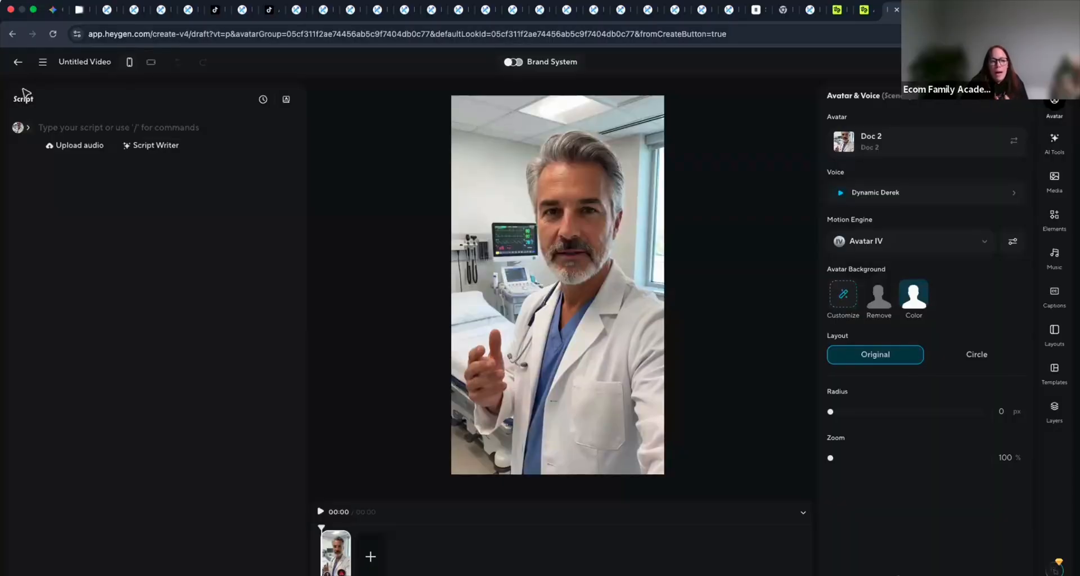
Step: Leave the video editor, open the finished "test unliimited" doctor video, and play its first 4 seconds
click(20, 64)
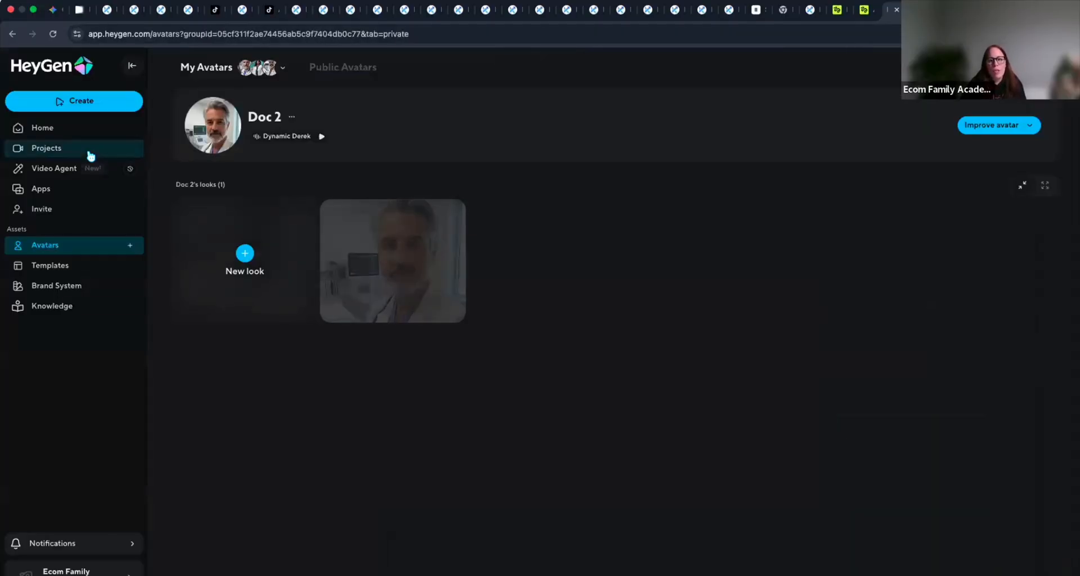
click(84, 128)
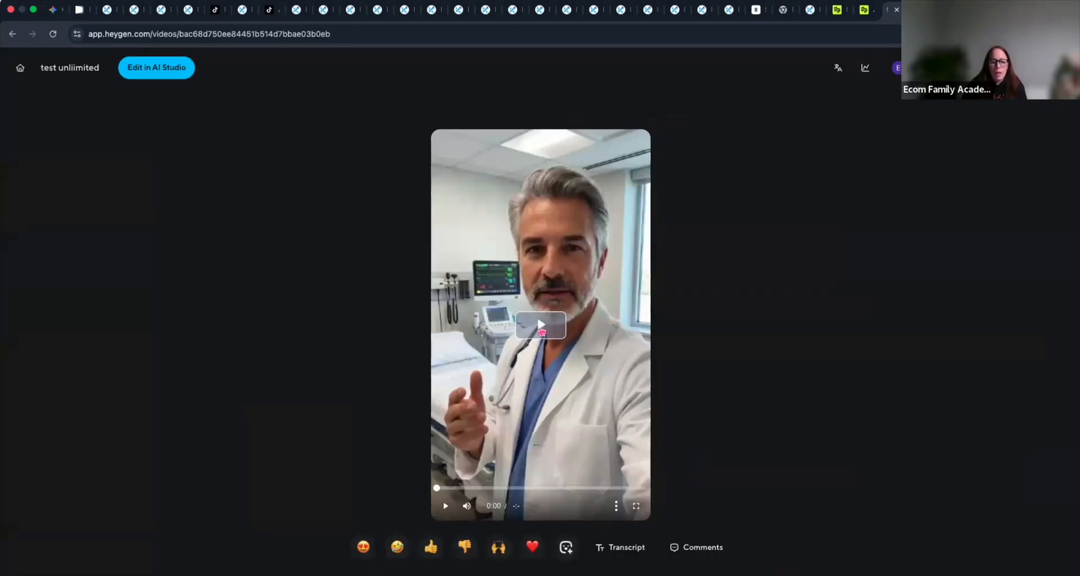
click(541, 325)
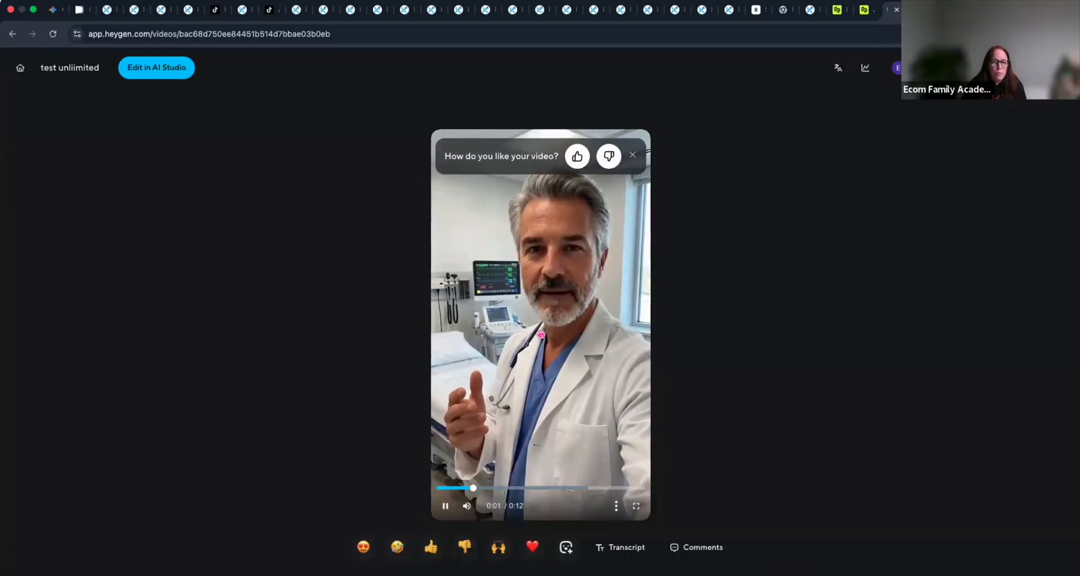
click(441, 508)
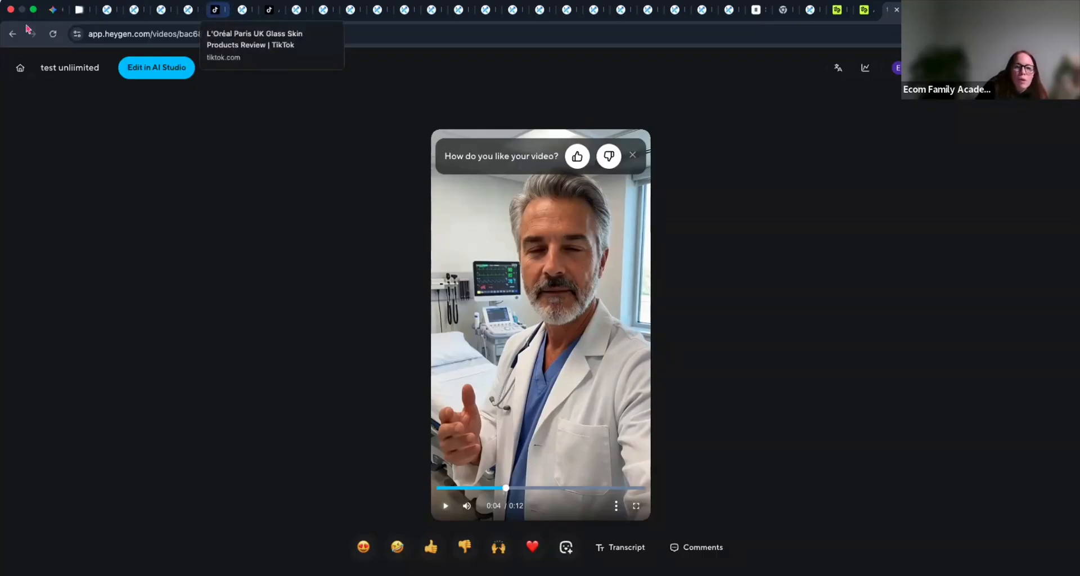
Step: Switch to the Google Flow project, review the generation modes, and select Frames to Video
click(80, 9)
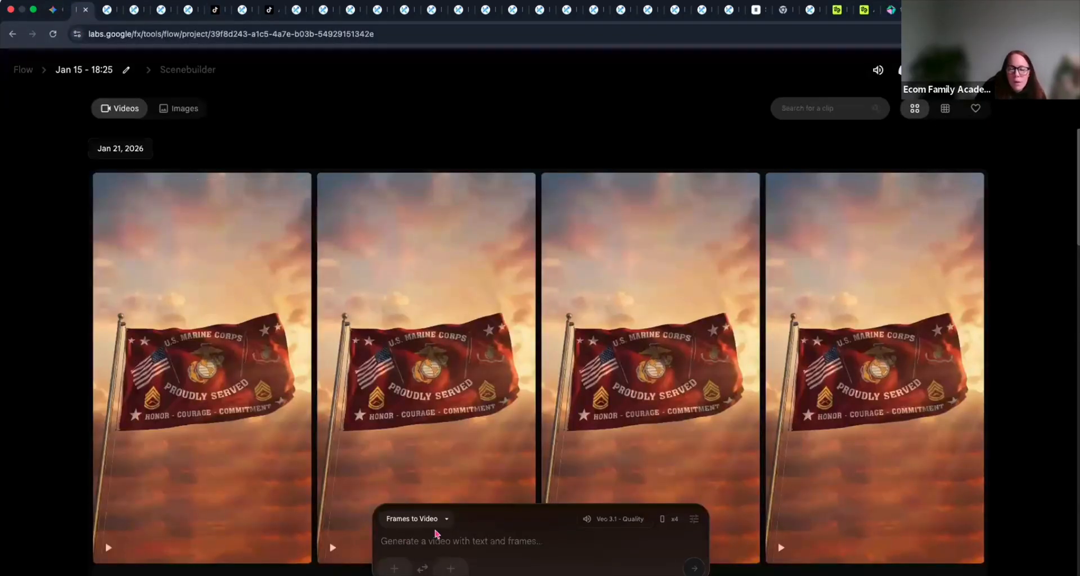
click(423, 518)
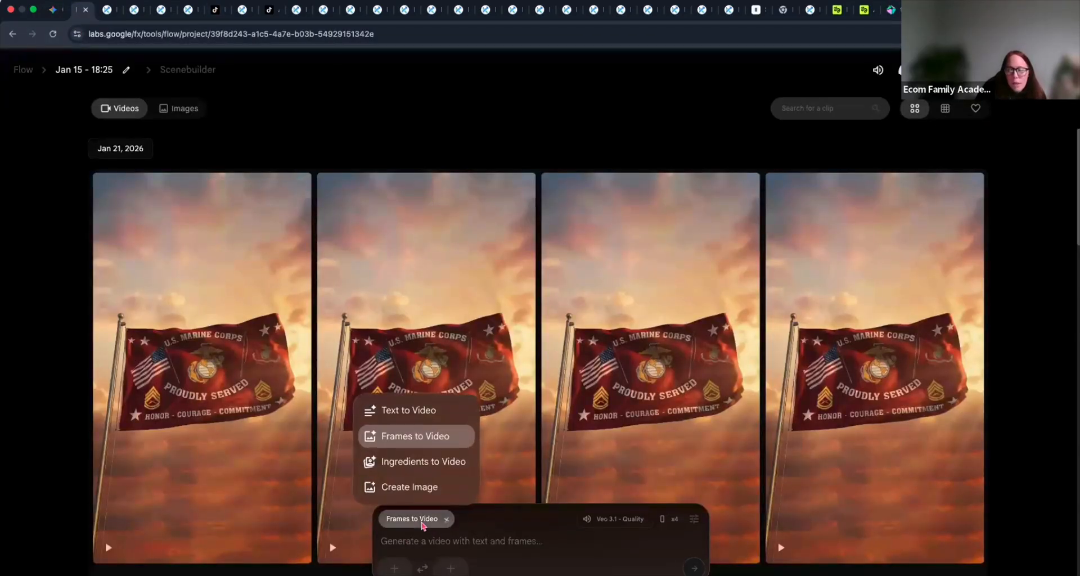
click(411, 438)
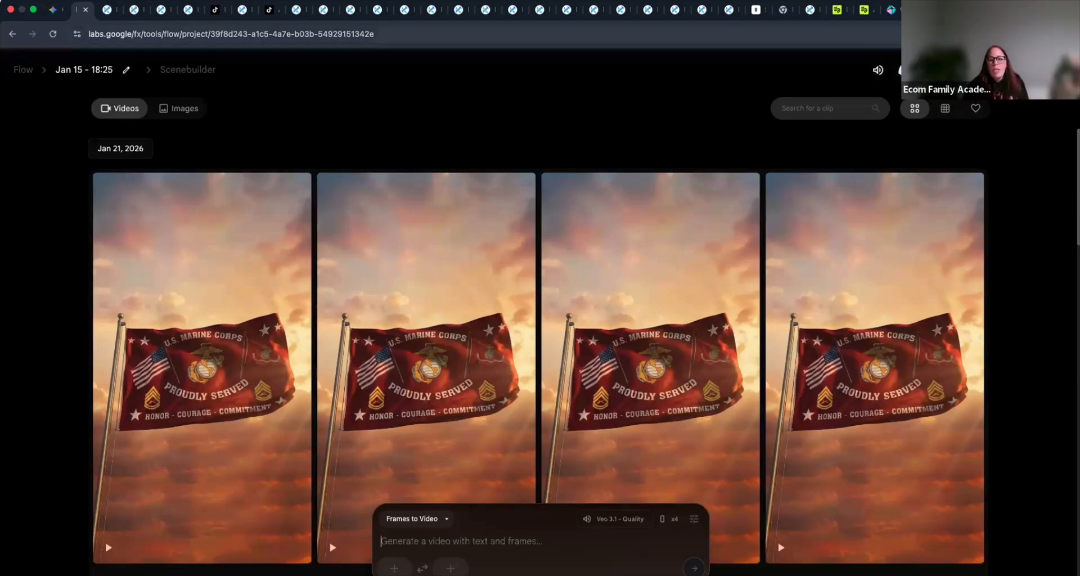
Step: Switch to Higgsfield, open Create Video, and select the General preset for Kling 2.6
click(894, 10)
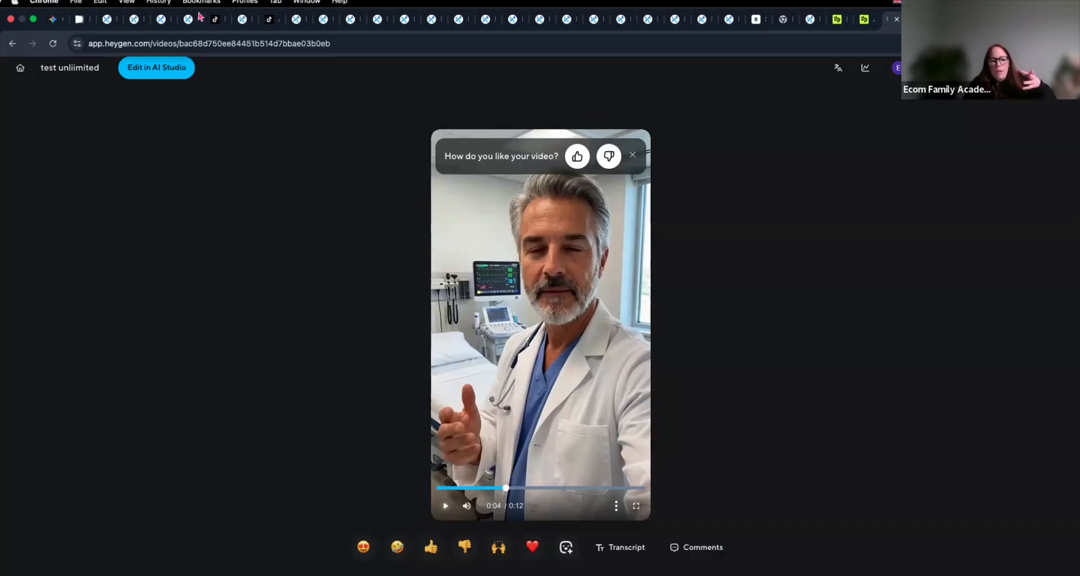
click(864, 10)
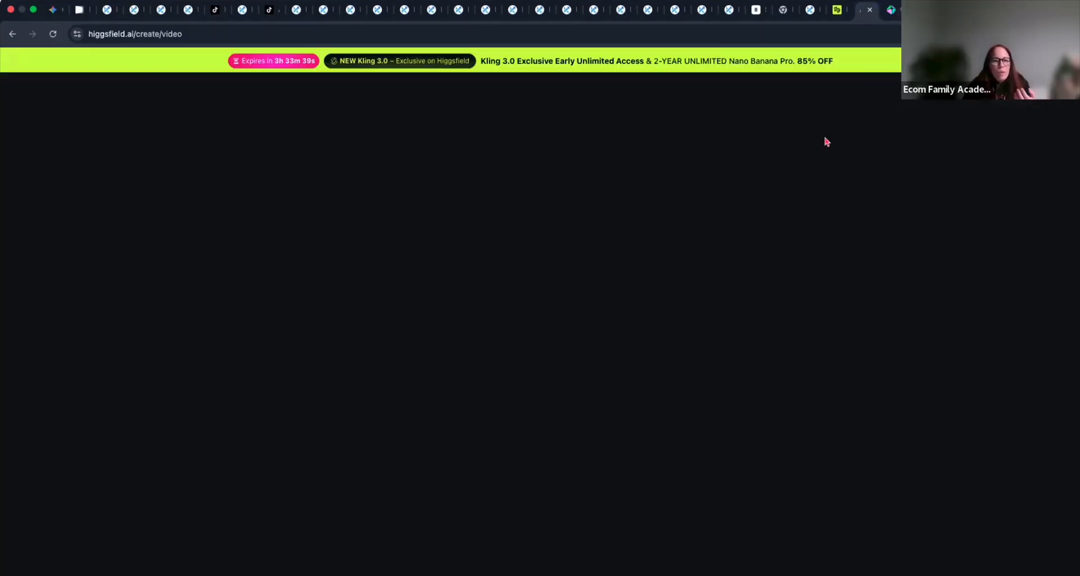
mouse_move(143, 97)
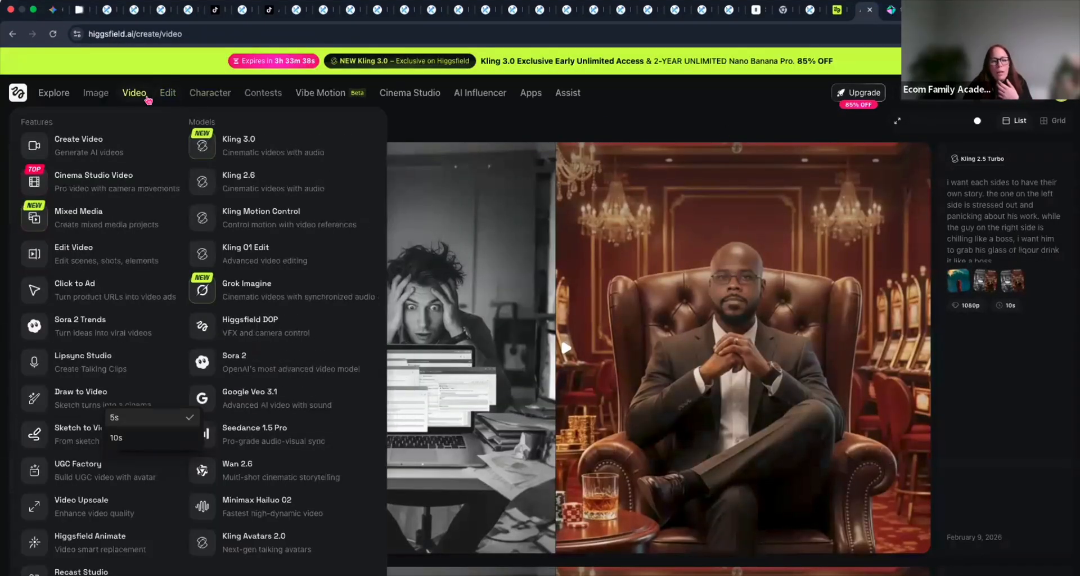
click(99, 145)
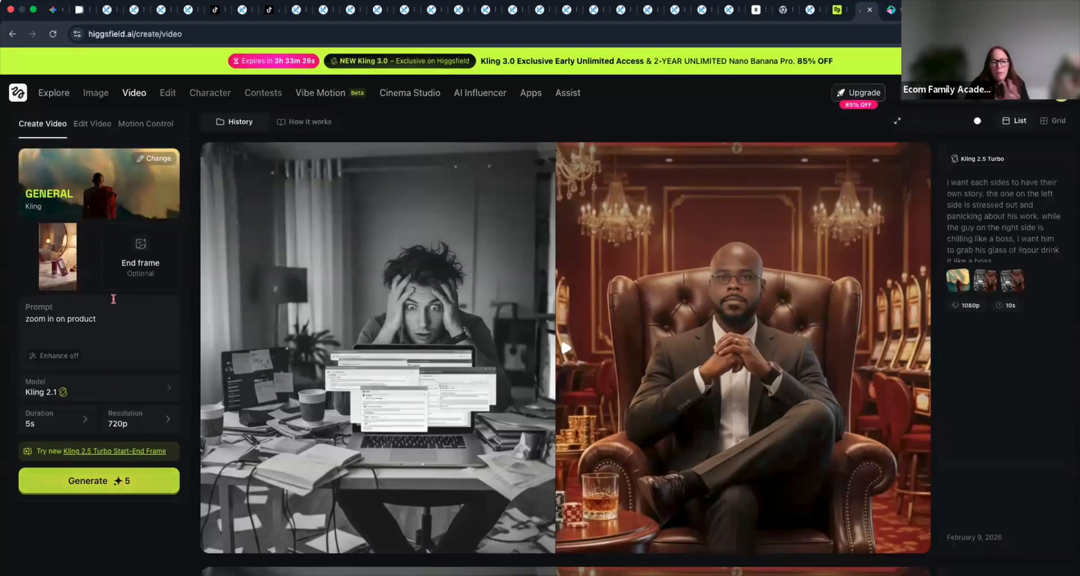
click(161, 174)
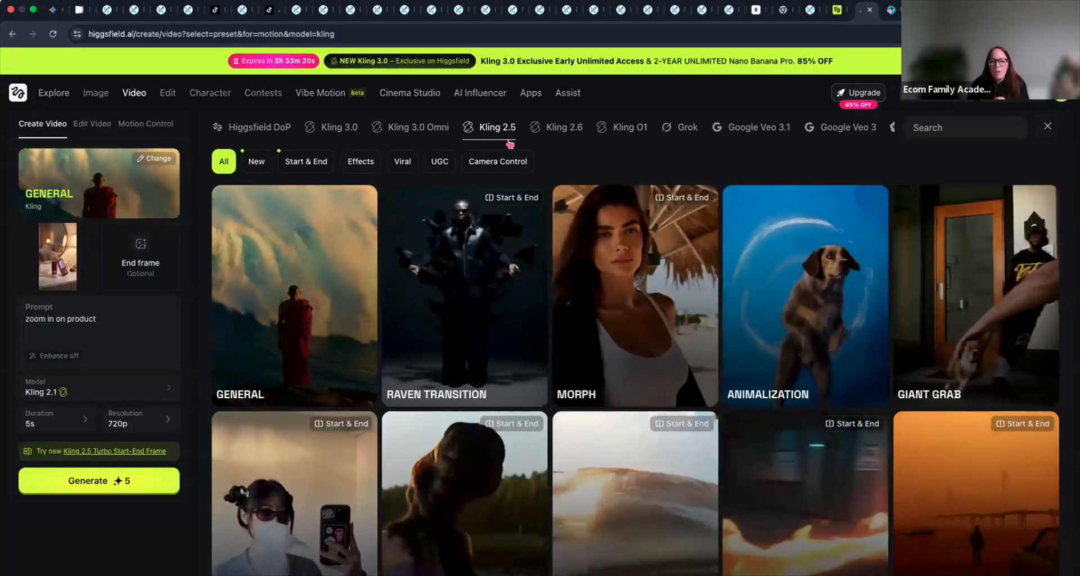
click(557, 127)
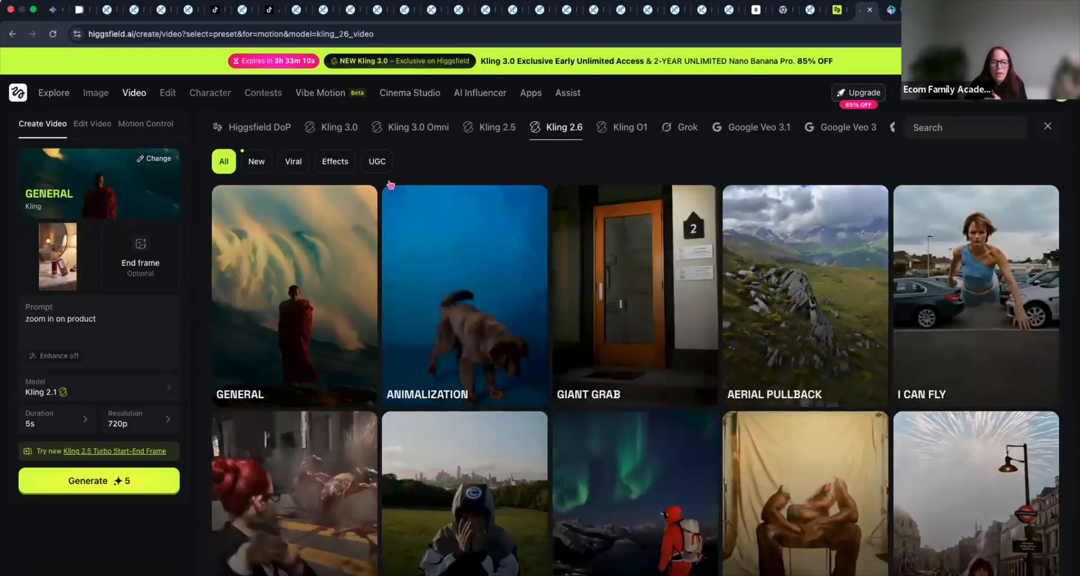
click(308, 304)
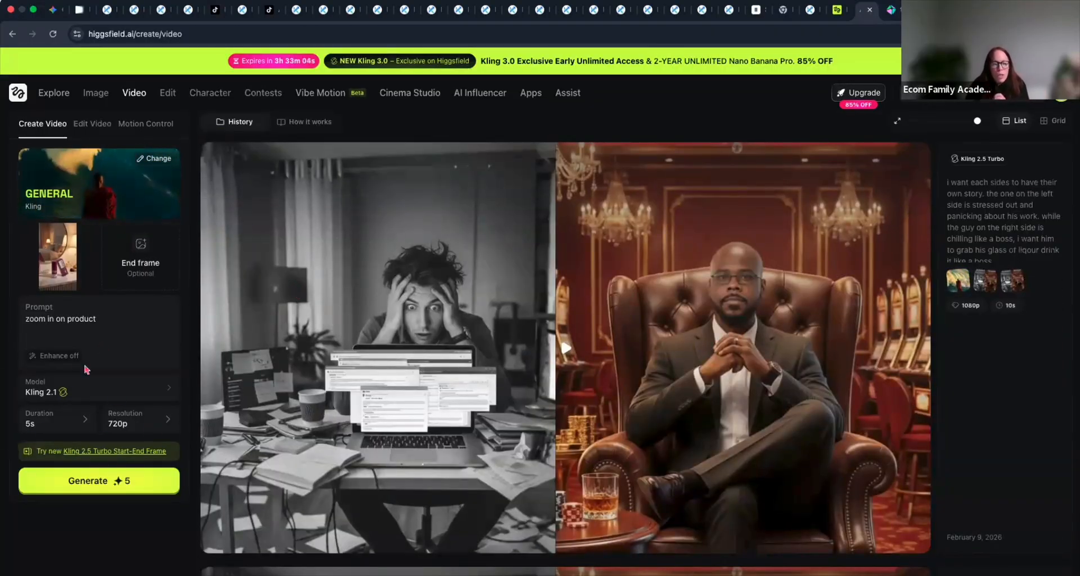
Step: Examine the video models offered for the generation, including the featured Kling versions
click(168, 394)
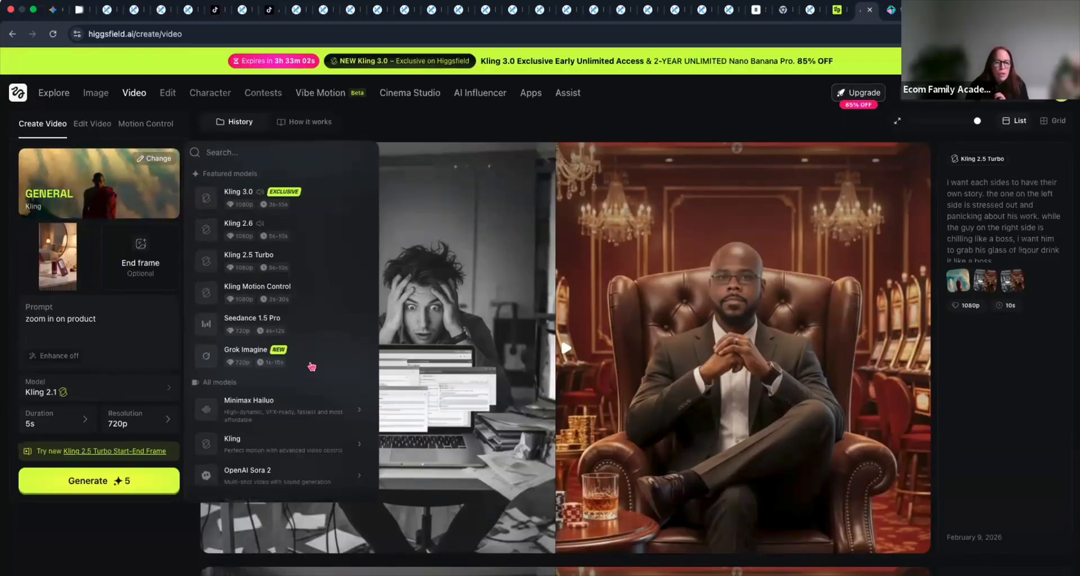
click(164, 394)
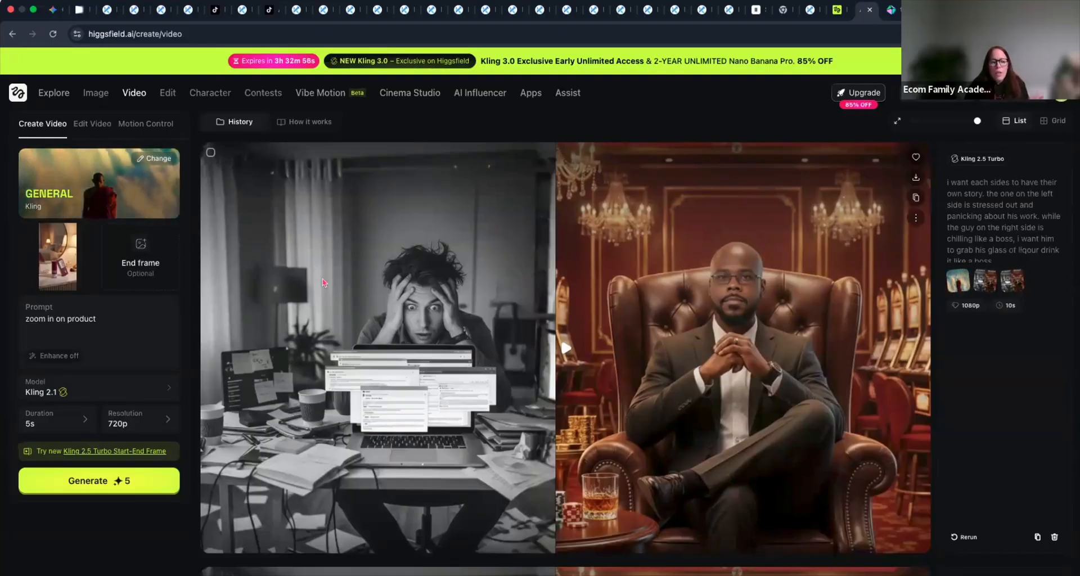
click(164, 391)
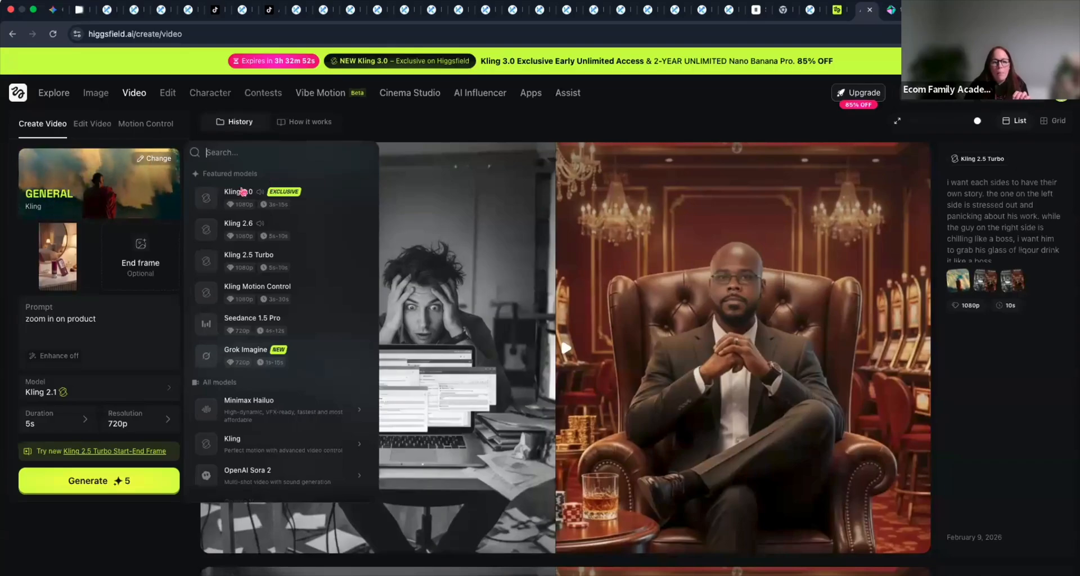
mouse_move(365, 409)
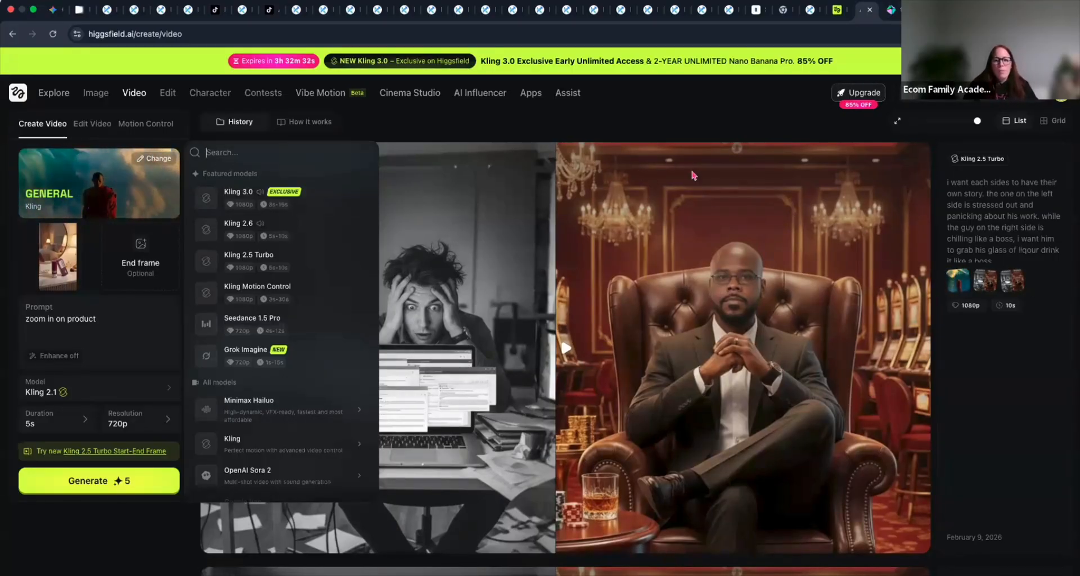
Step: Switch to the other browser window and open the "Monday 9th February" Google Docs notes
key(ctrl+Left)
key(ctrl+Left)
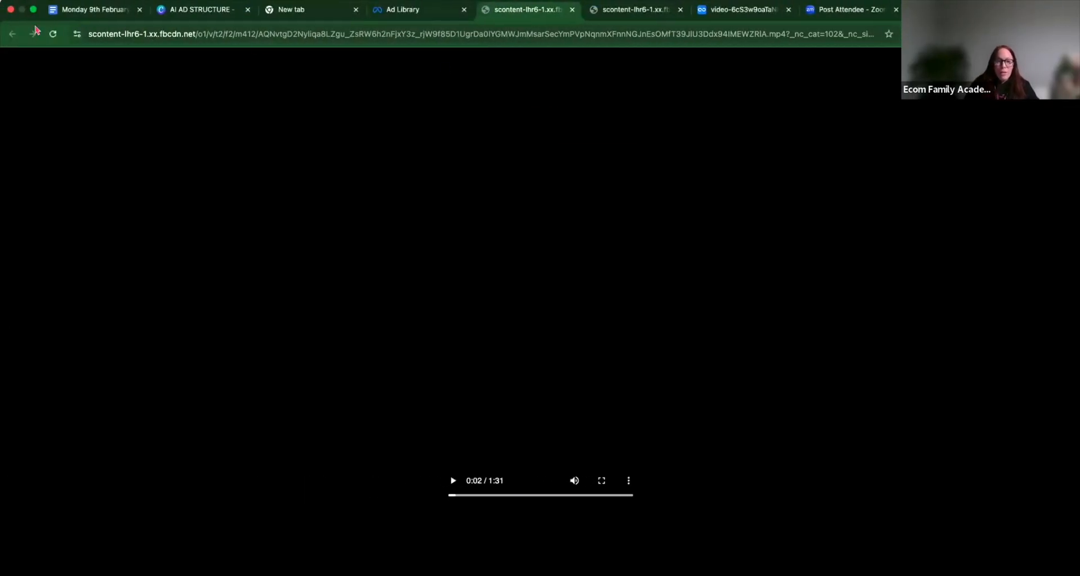
click(83, 12)
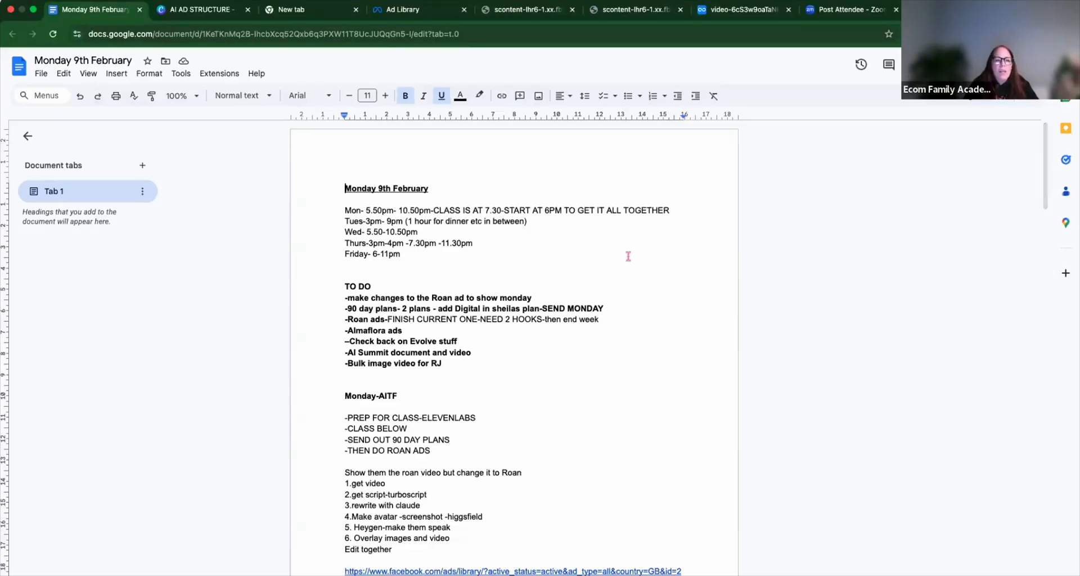
Step: Switch to the AI AD STRUCTURE design in Canva and mark the "CREATE THE BROLL FOOTAGE" line in the list
click(220, 10)
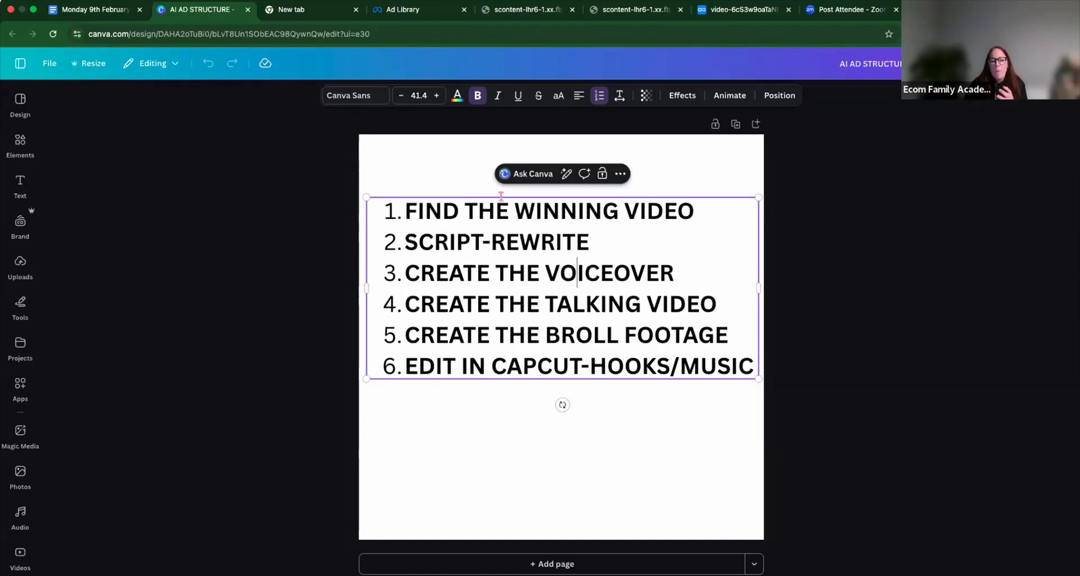
click(623, 330)
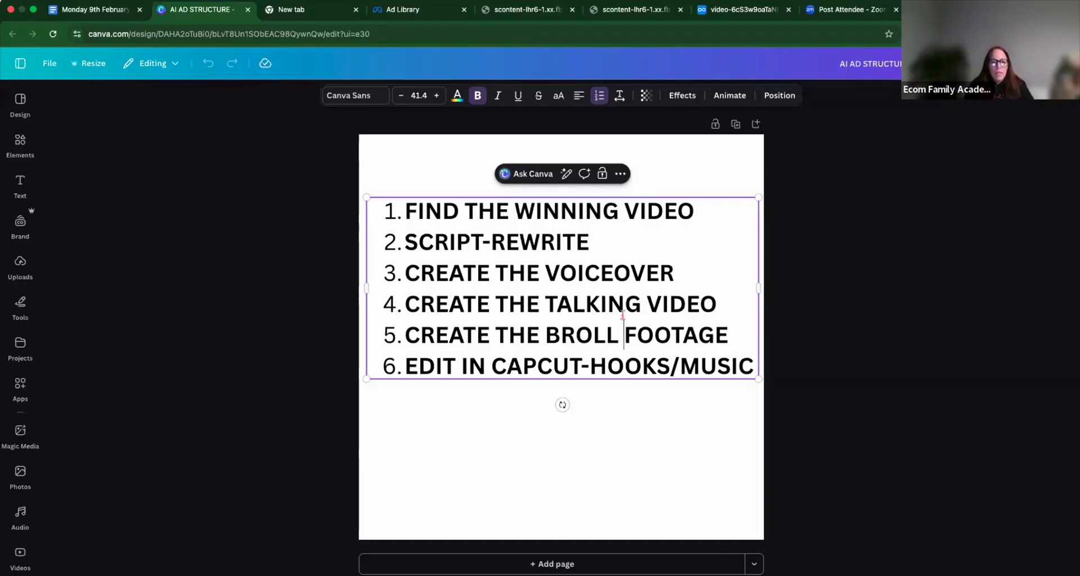
Step: Skim through the doctor ad's b-roll scenes, partly in full screen, and return to the AI AD STRUCTURE outline in Canva
click(531, 12)
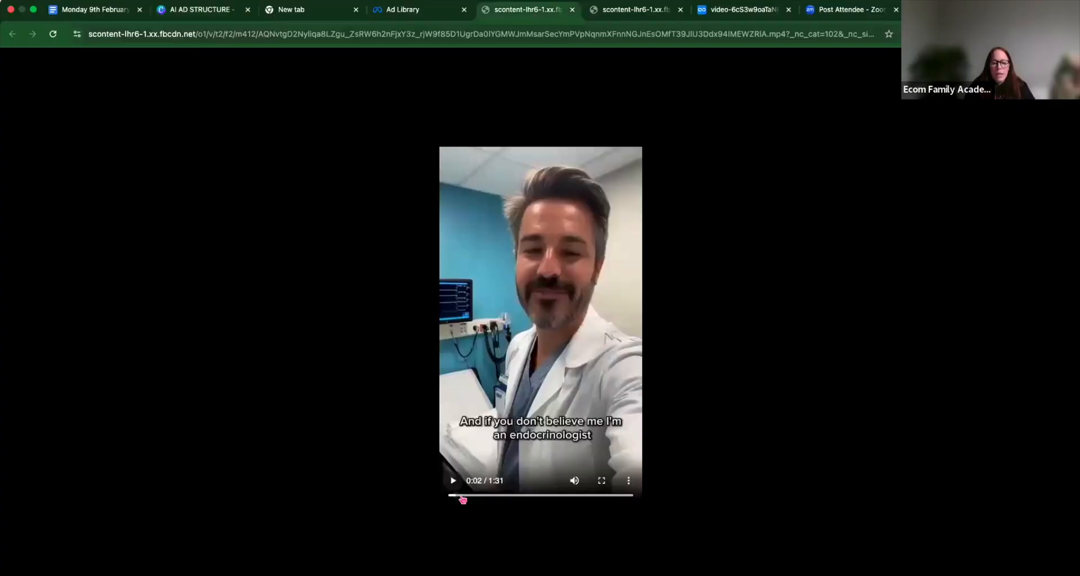
click(464, 495)
click(491, 496)
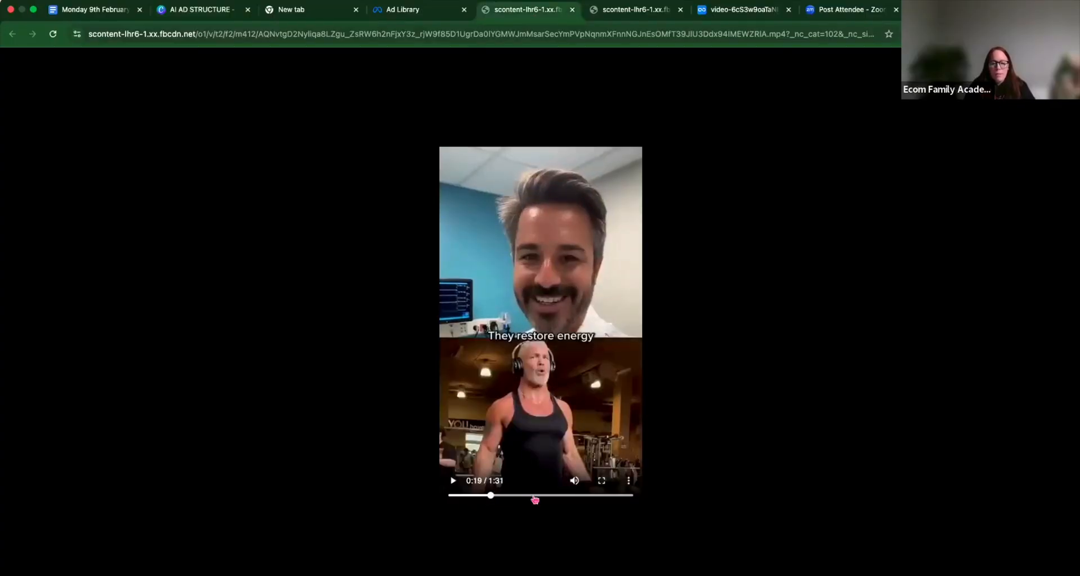
click(535, 496)
click(574, 495)
click(601, 480)
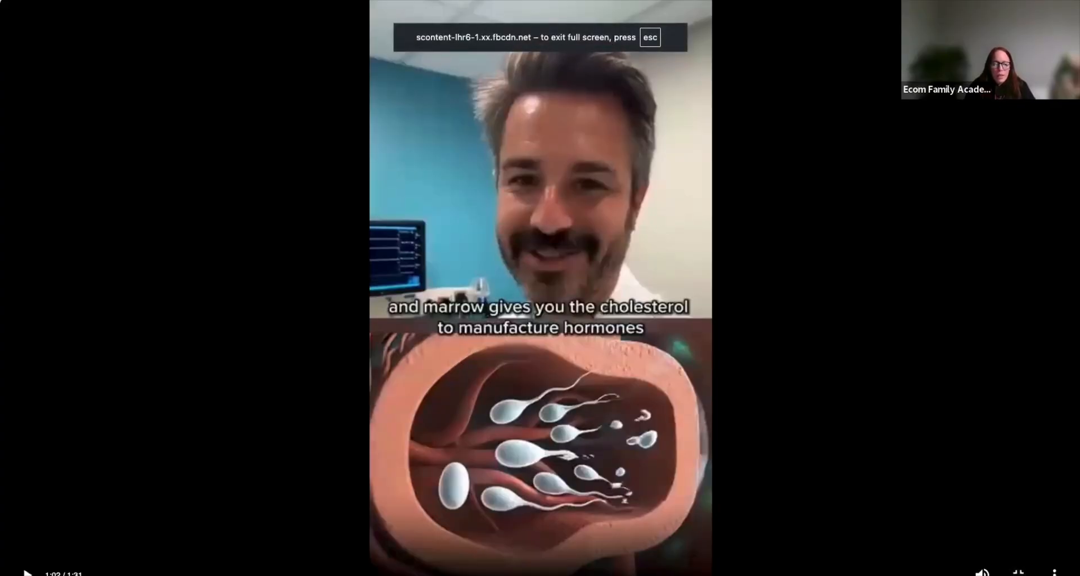
click(850, 575)
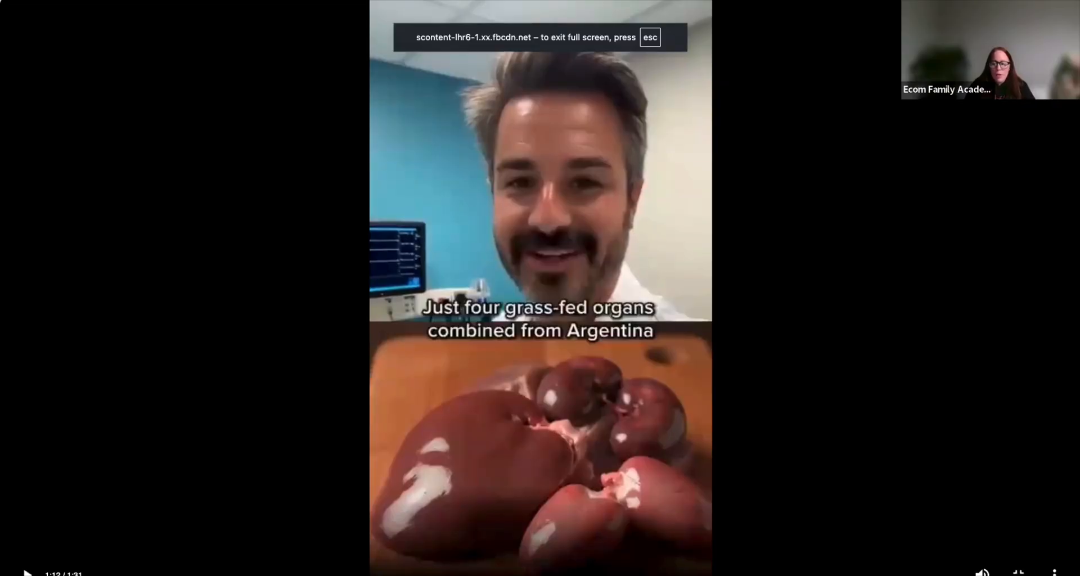
click(966, 575)
click(1019, 573)
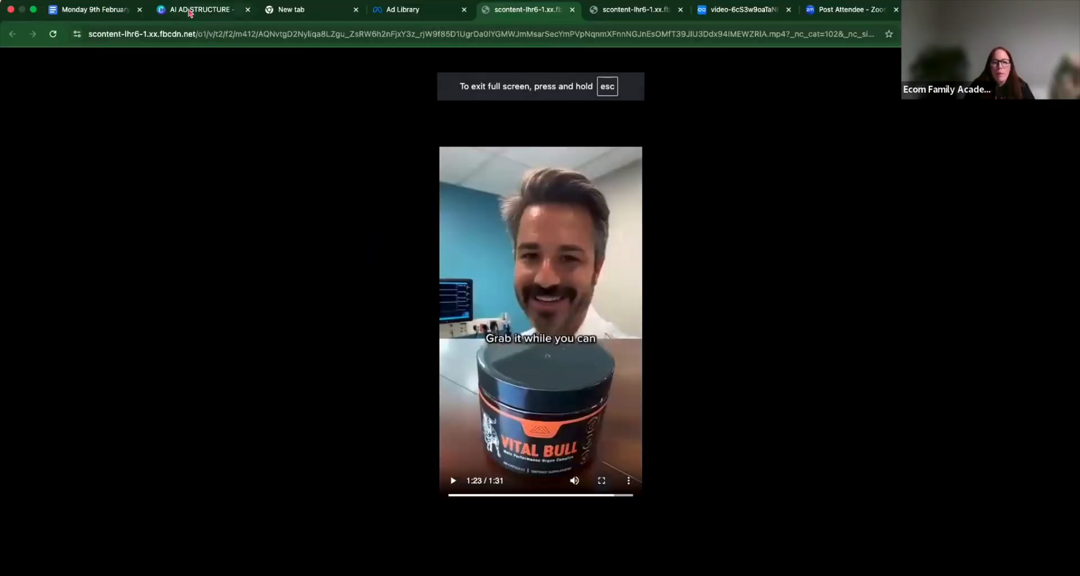
click(190, 13)
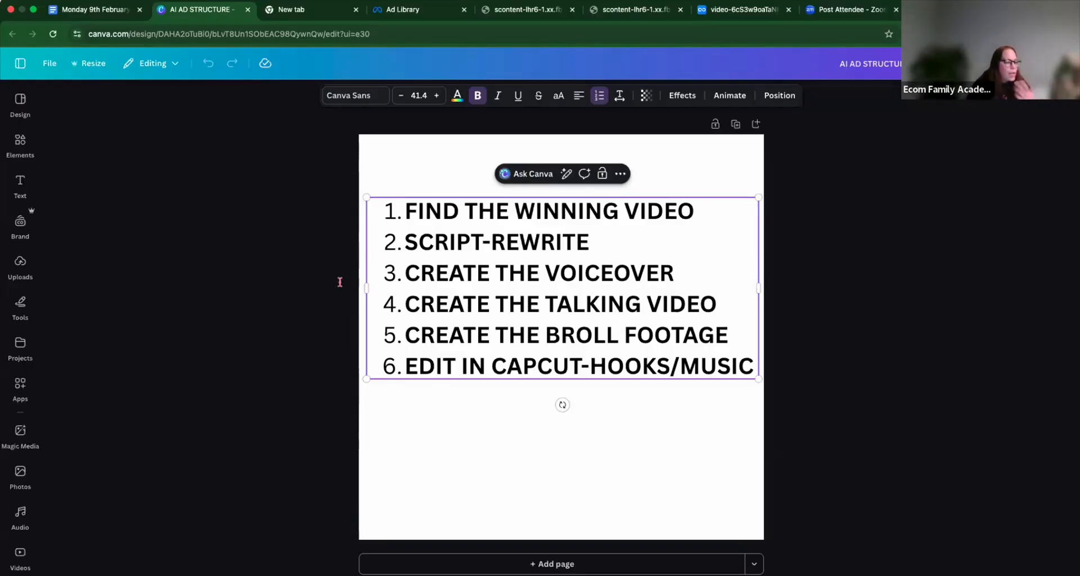
Step: Switch to Gemini in the other browser window and check its upload options and tools, including Create images
key(ctrl+Right)
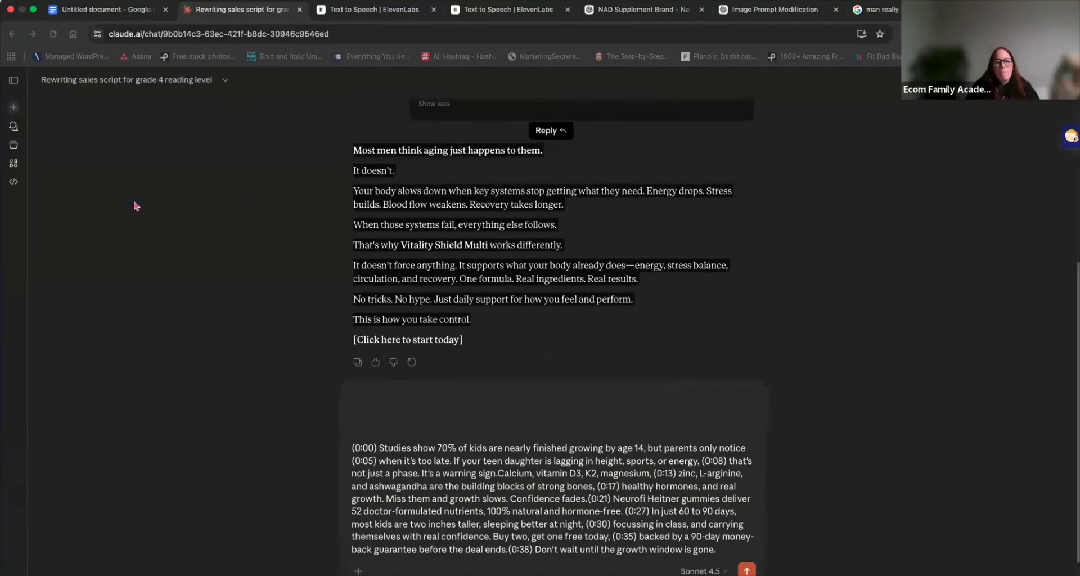
key(ctrl+Right)
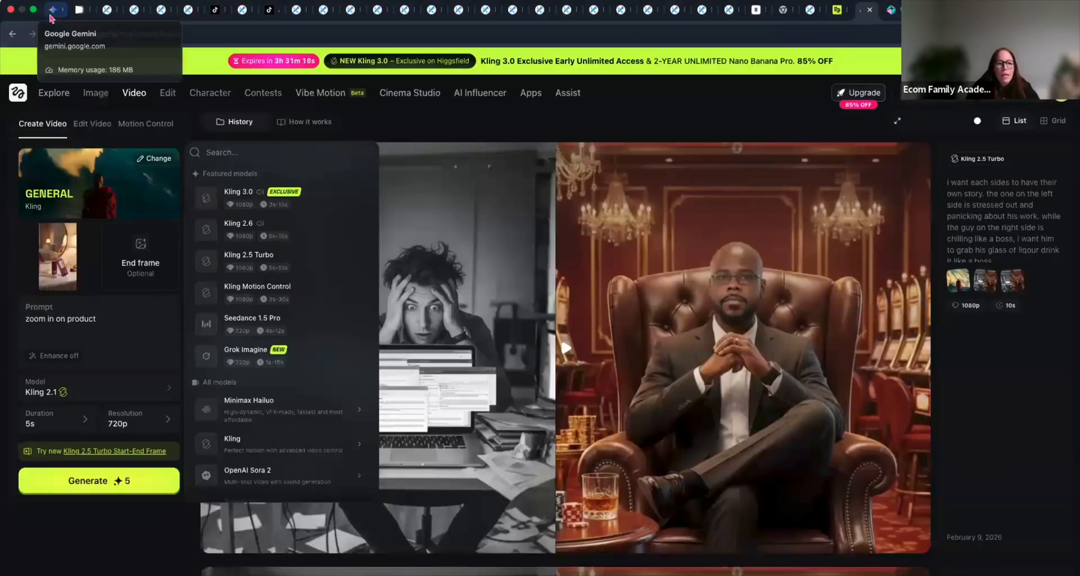
click(50, 14)
click(431, 369)
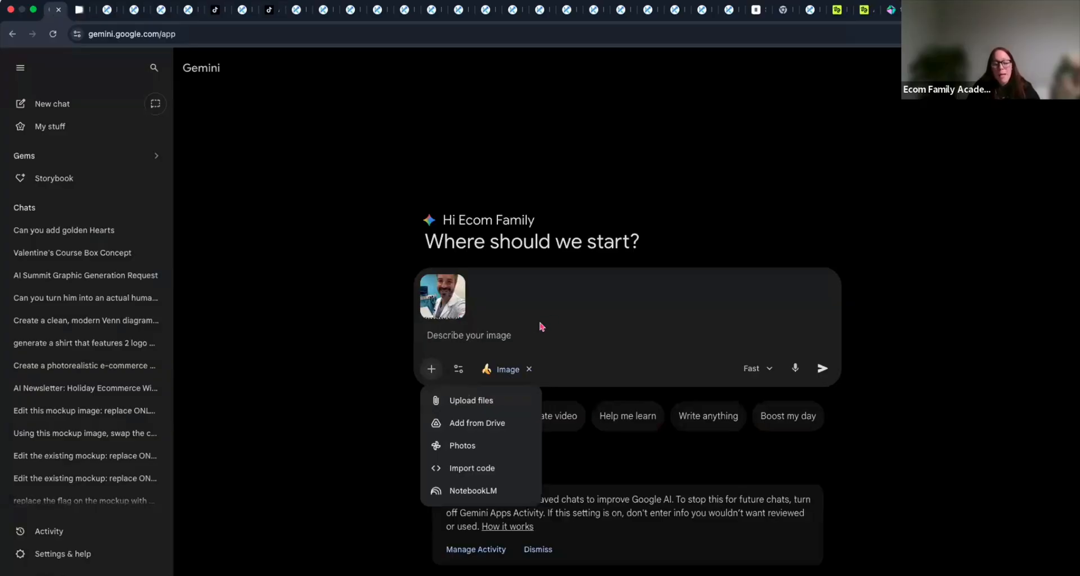
click(457, 367)
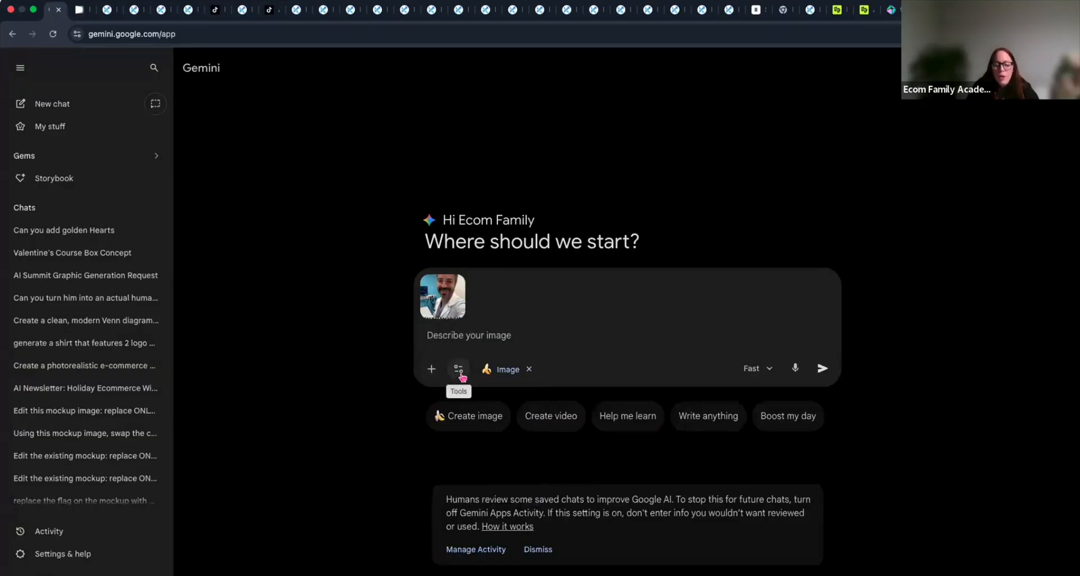
click(458, 368)
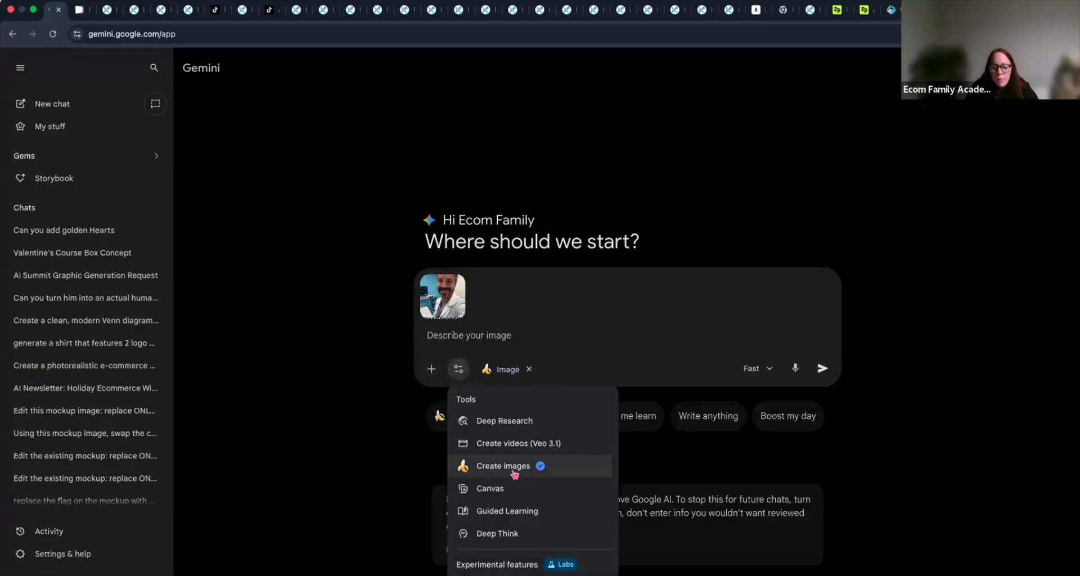
click(608, 322)
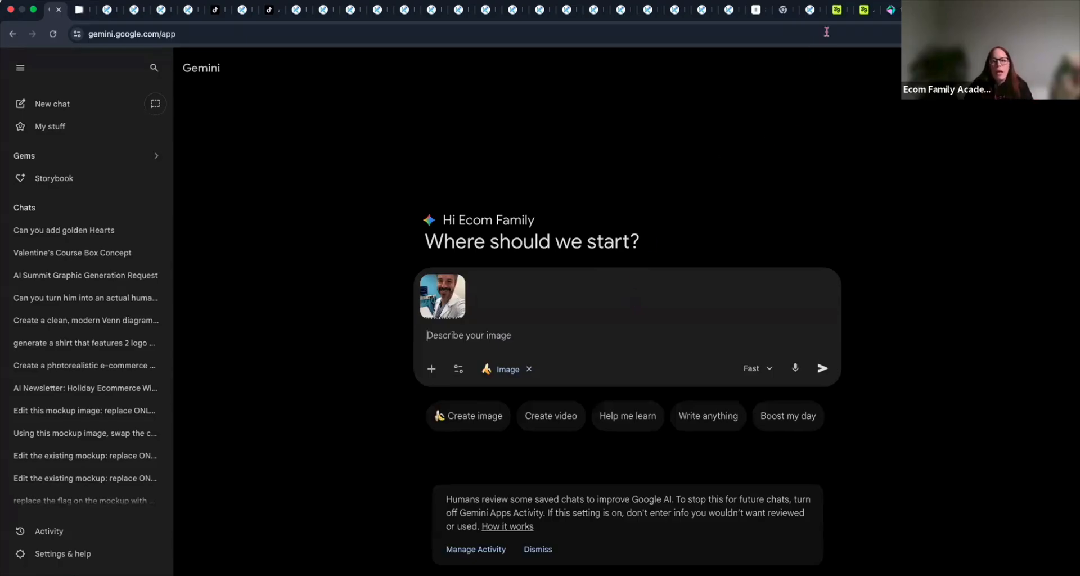
Step: Switch to Higgsfield's Create Video page and review the list of available video models
click(867, 16)
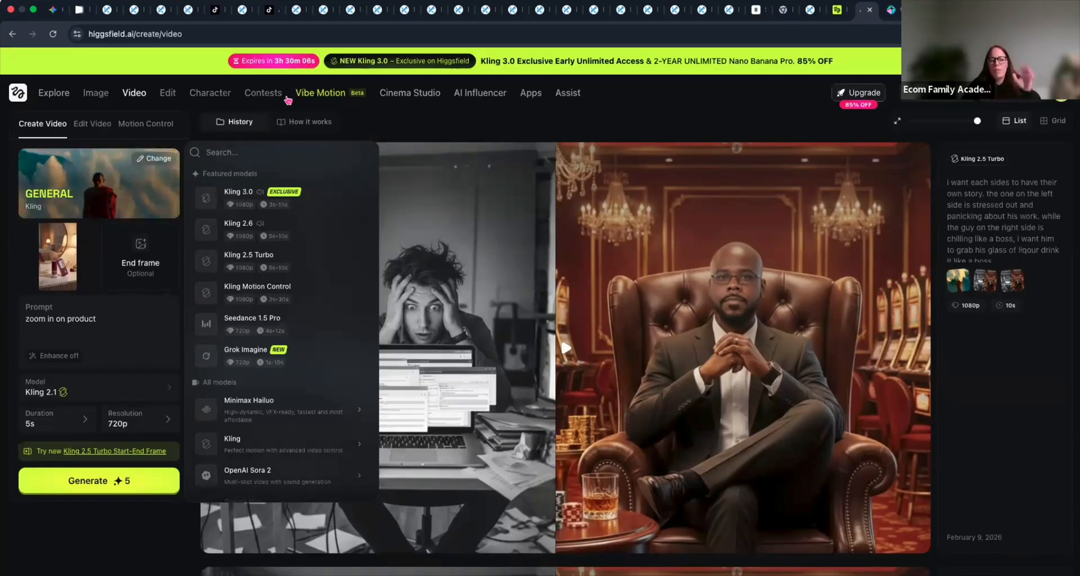
mouse_move(288, 99)
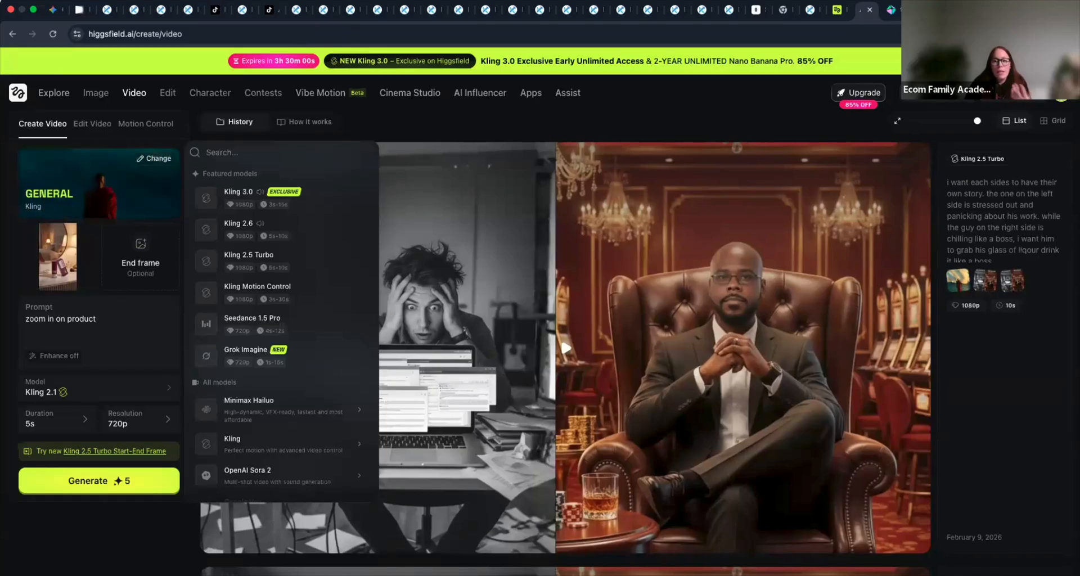
Step: Switch to Kling AI, select the VIDEO 2.6 model for video generation, and view its preset voices
click(922, 9)
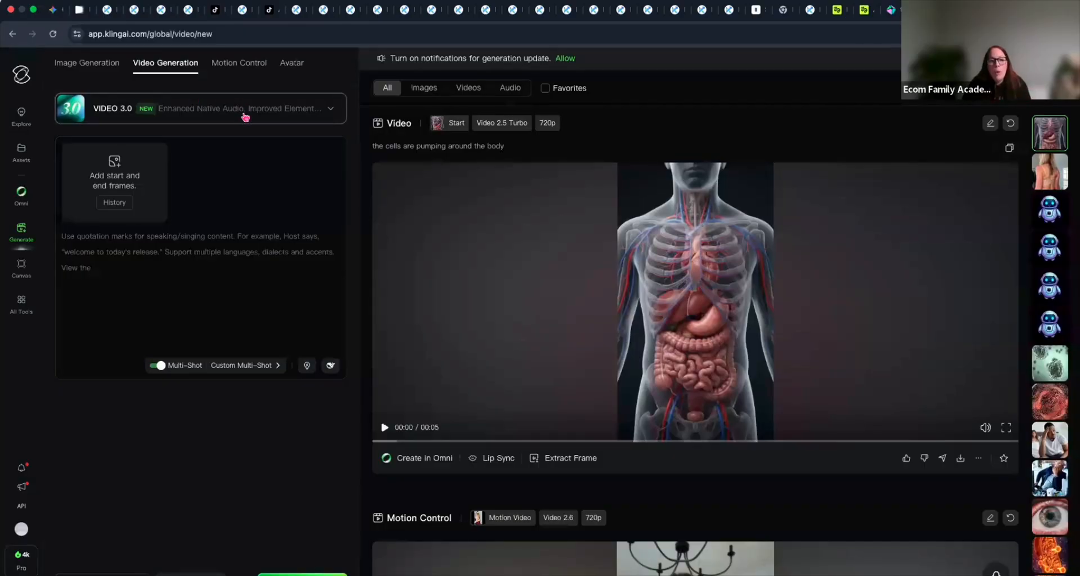
click(245, 121)
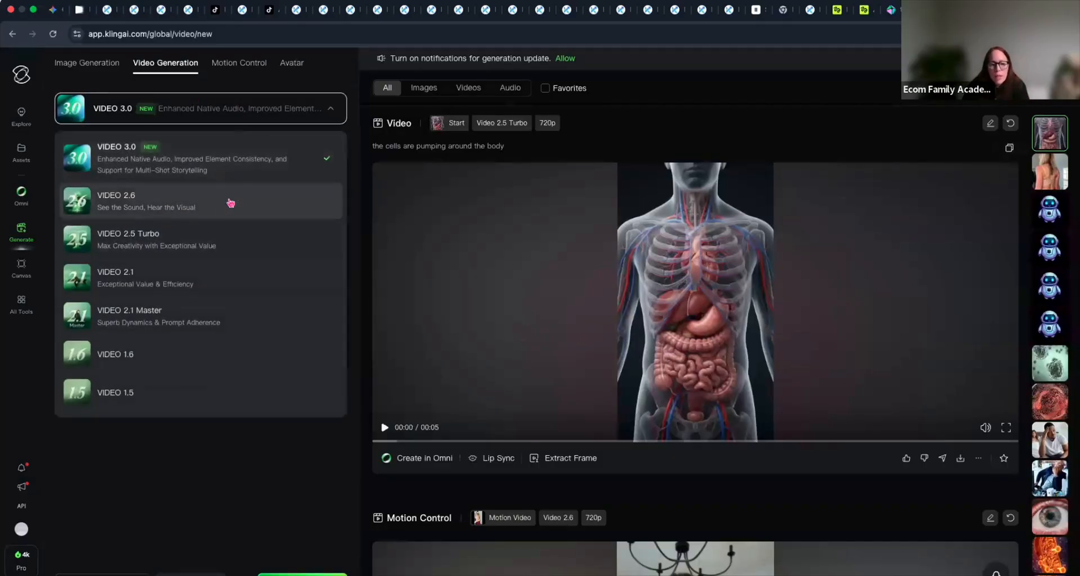
click(228, 203)
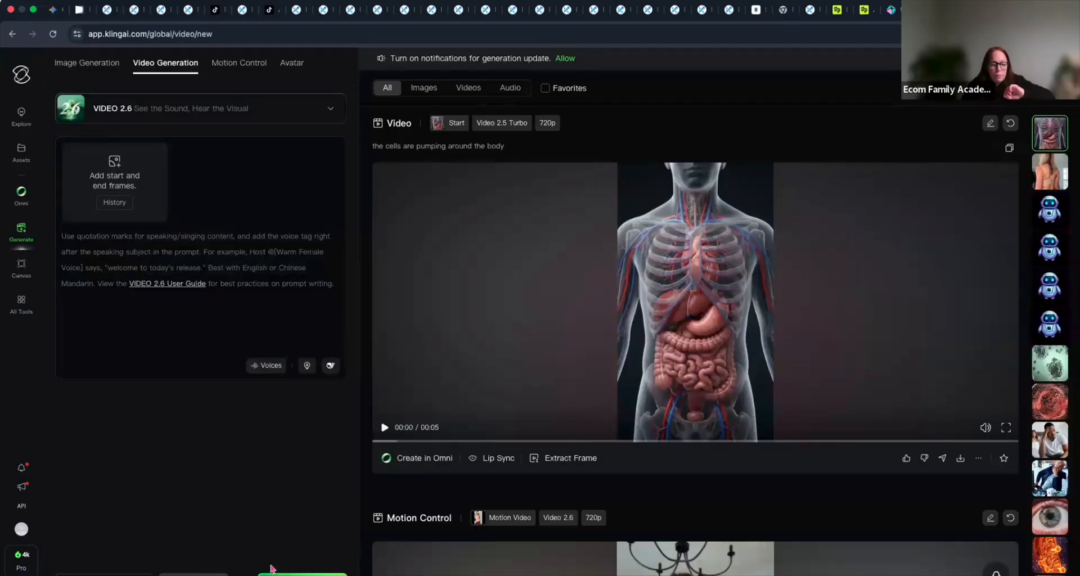
click(269, 368)
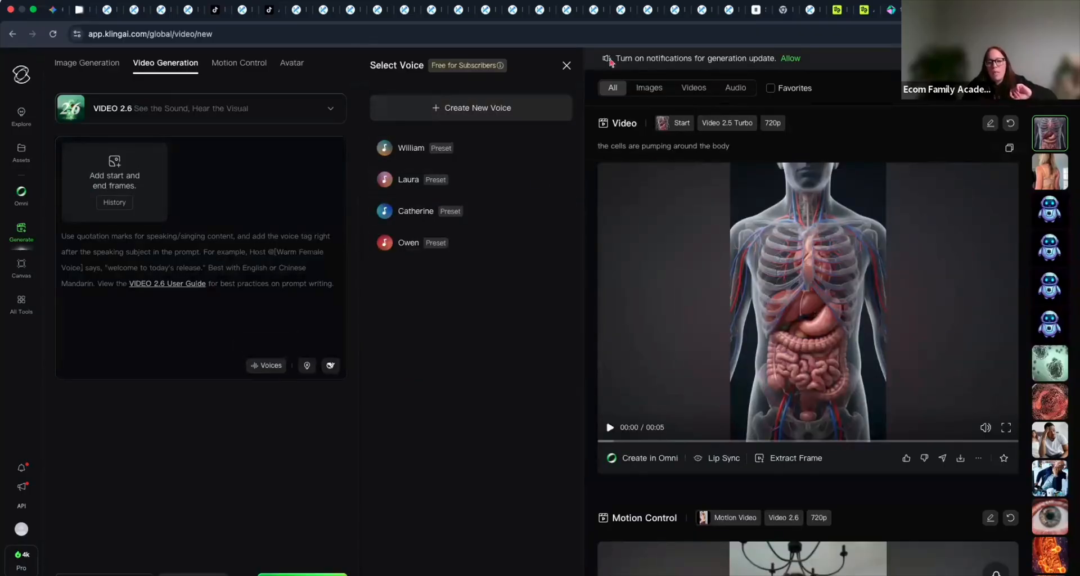
click(567, 64)
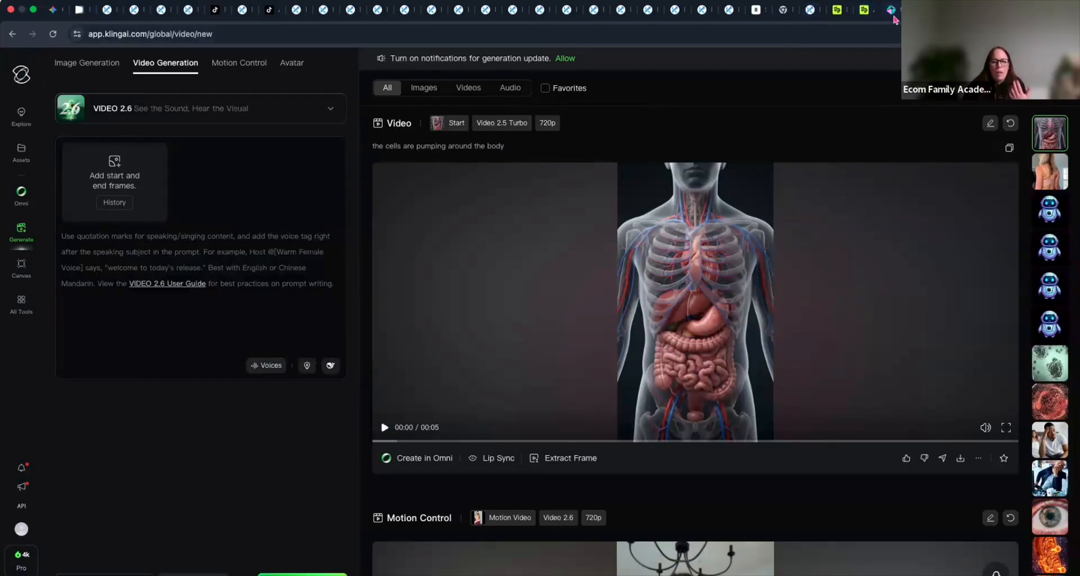
Step: Switch to HeyGen to show the "test unliimited" video of the doctor avatar
click(891, 10)
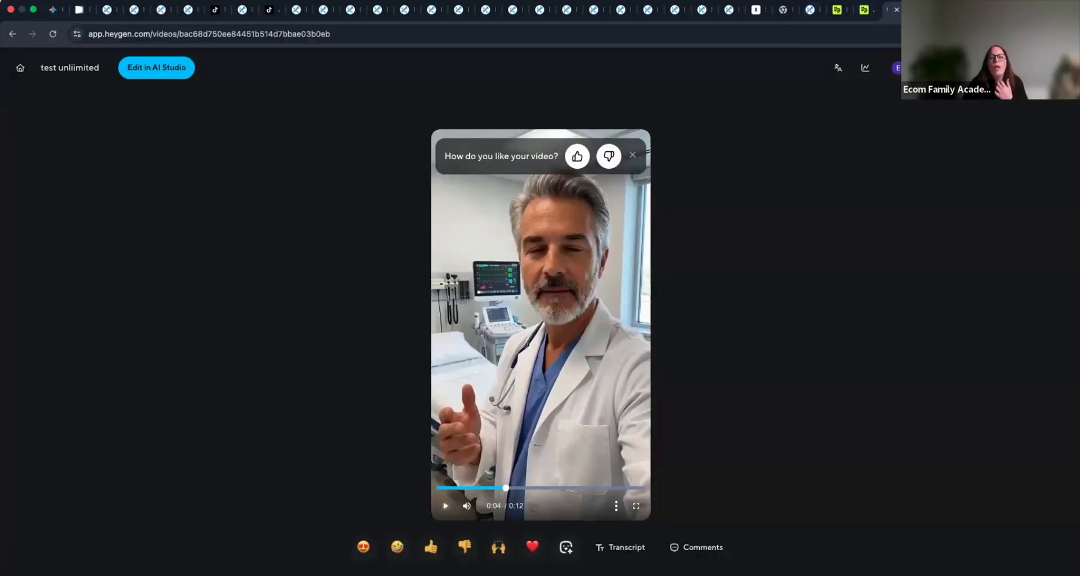